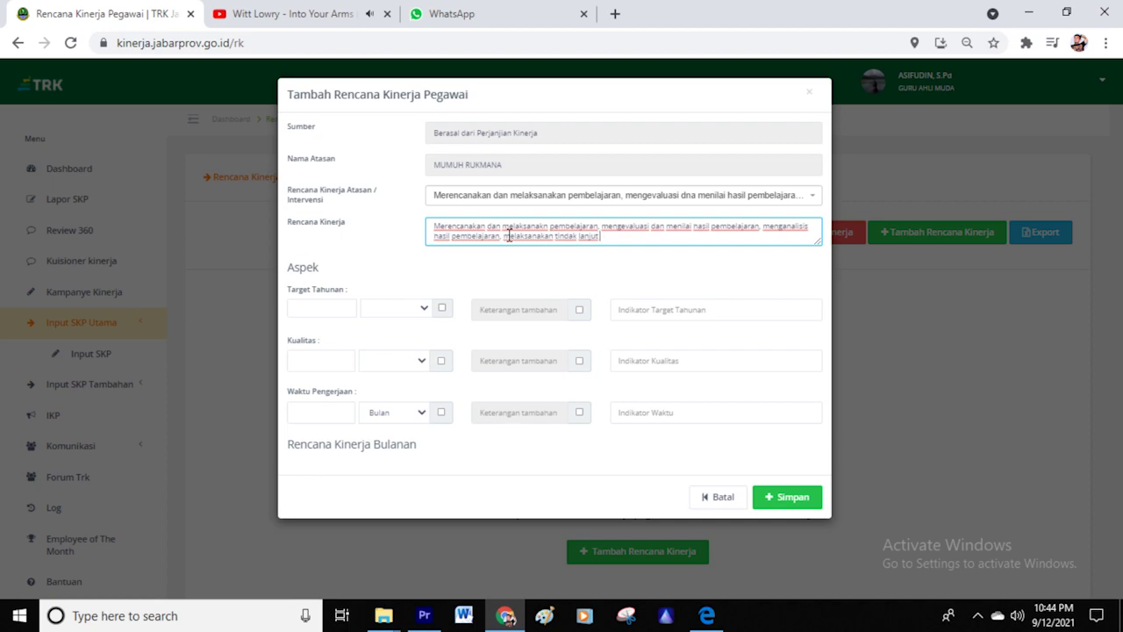
Set the Target Tahunan to 1 dokumen
{"action": "left_click", "coordinate": [313, 311]}
{"action": "type", "text": "1"}
{"action": "left_click", "coordinate": [421, 307]}
{"action": "left_click", "coordinate": [408, 340]}
{"action": "left_click", "coordinate": [409, 308]}
{"action": "left_click", "coordinate": [404, 351]}
Set Kualitas to 100 % and Waktu Pengerjaan to 12 Bulan
{"action": "left_click", "coordinate": [316, 361]}
{"action": "type", "text": "100"}
{"action": "left_click", "coordinate": [406, 360]}
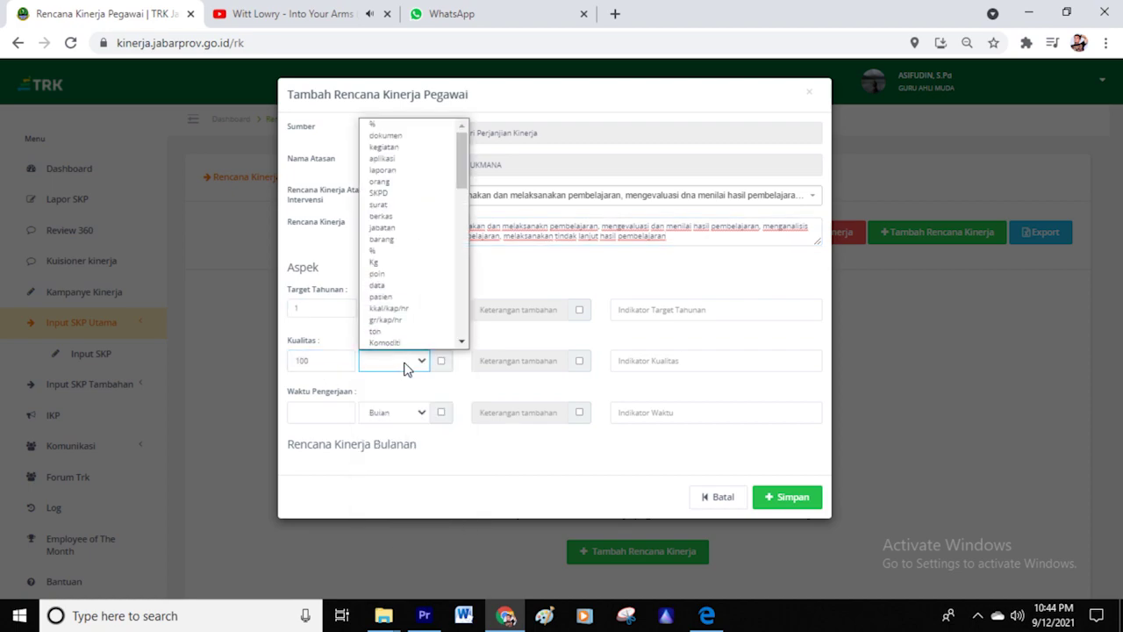
{"action": "left_click", "coordinate": [388, 251]}
{"action": "left_click", "coordinate": [307, 411]}
{"action": "type", "text": "12"}
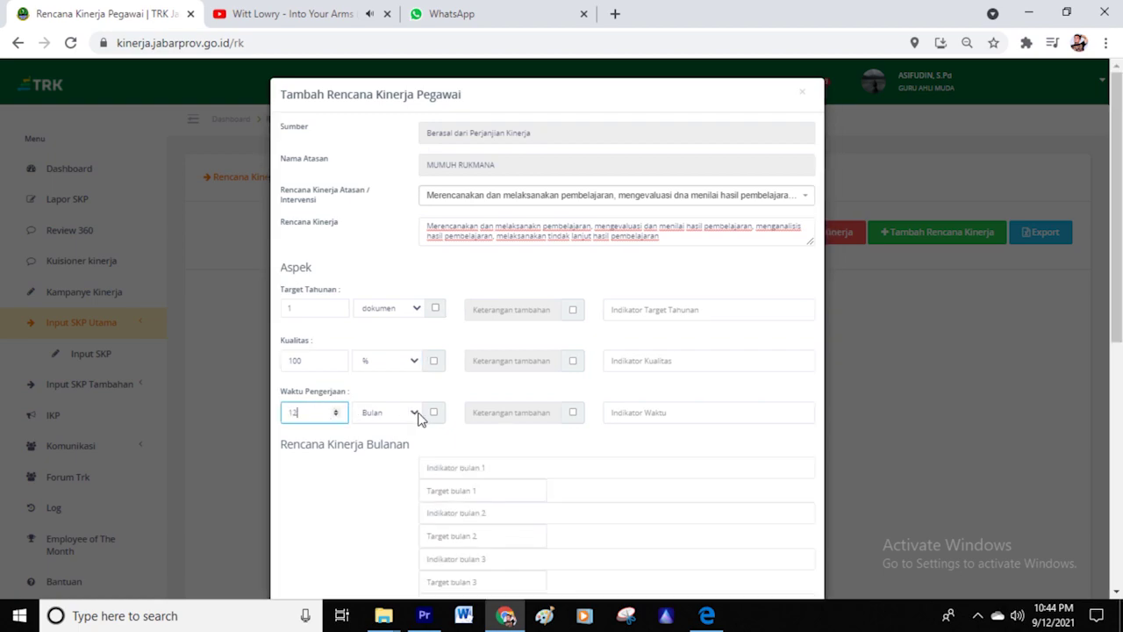
Fill in the aspect indicators: PKG for the annual target, Nilai PKG for quality and 12 for time
{"action": "left_click", "coordinate": [649, 308]}
{"action": "type", "text": "Pi"}
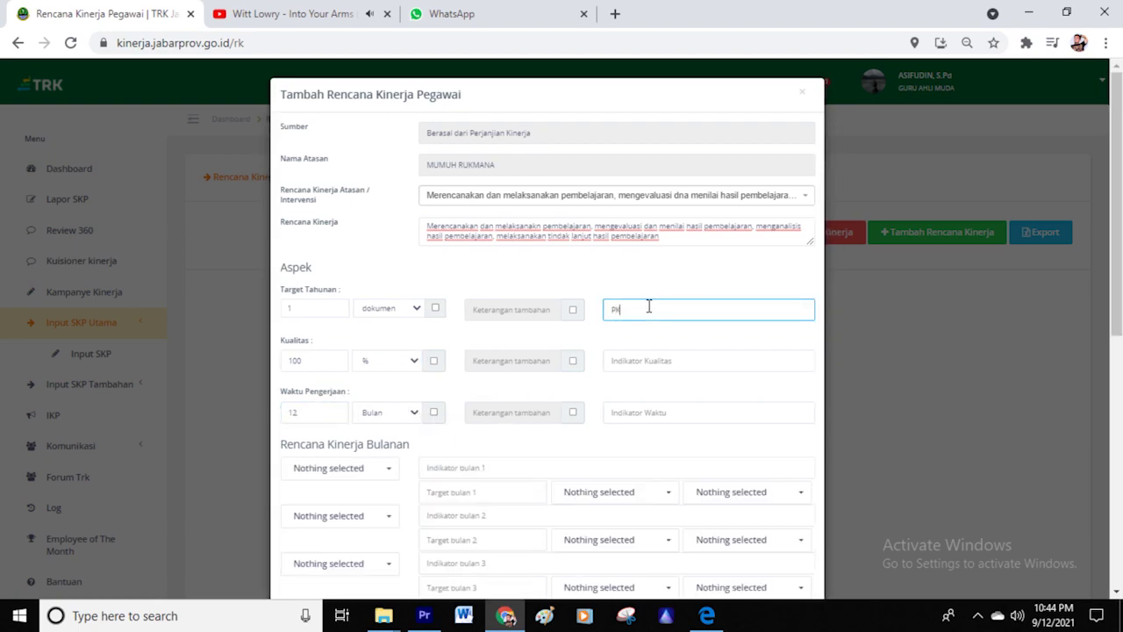
{"action": "left_click", "coordinate": [660, 360]}
{"action": "type", "text": "Nilai PKG"}
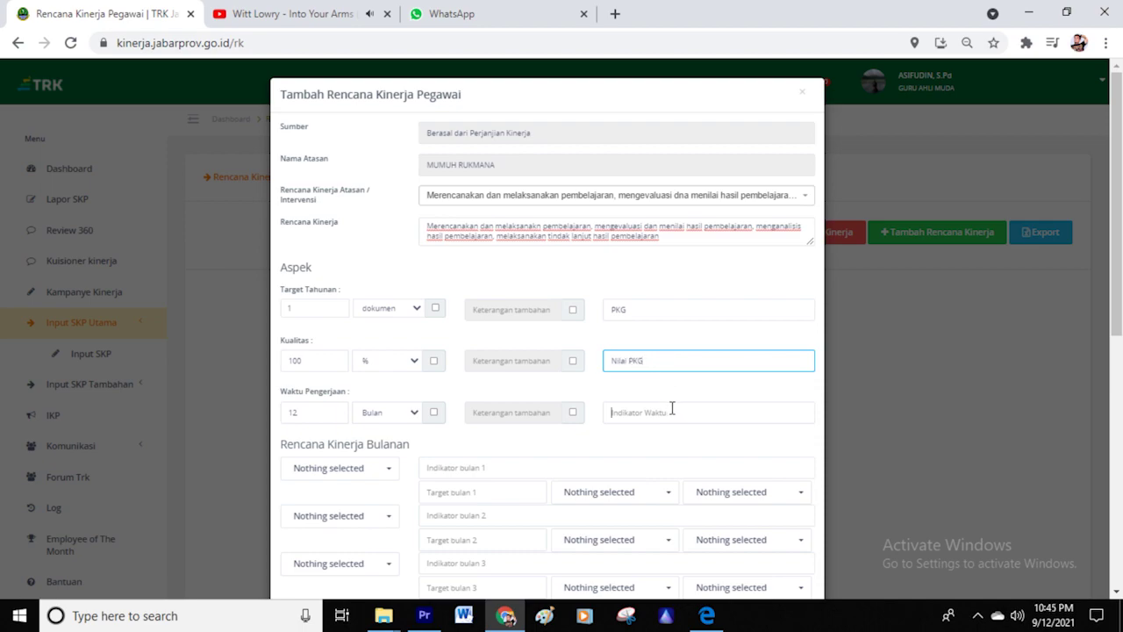
{"action": "left_click", "coordinate": [671, 411]}
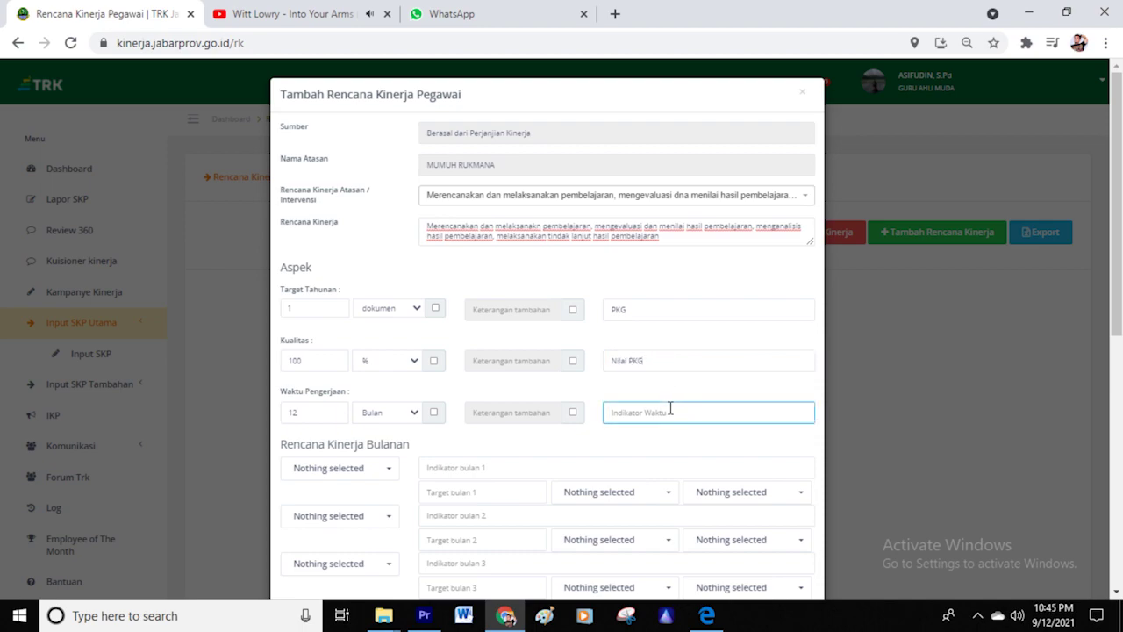
Fill in the first monthly plan for januari with indicator "Dialog kinerja dengan kepala sekolah", target 1 kegiatan and 100%
{"action": "scroll", "coordinate": [489, 454], "scroll_direction": "down", "scroll_amount": 3}
{"action": "left_click", "coordinate": [381, 307]}
{"action": "left_click", "coordinate": [351, 332]}
{"action": "left_click", "coordinate": [461, 305]}
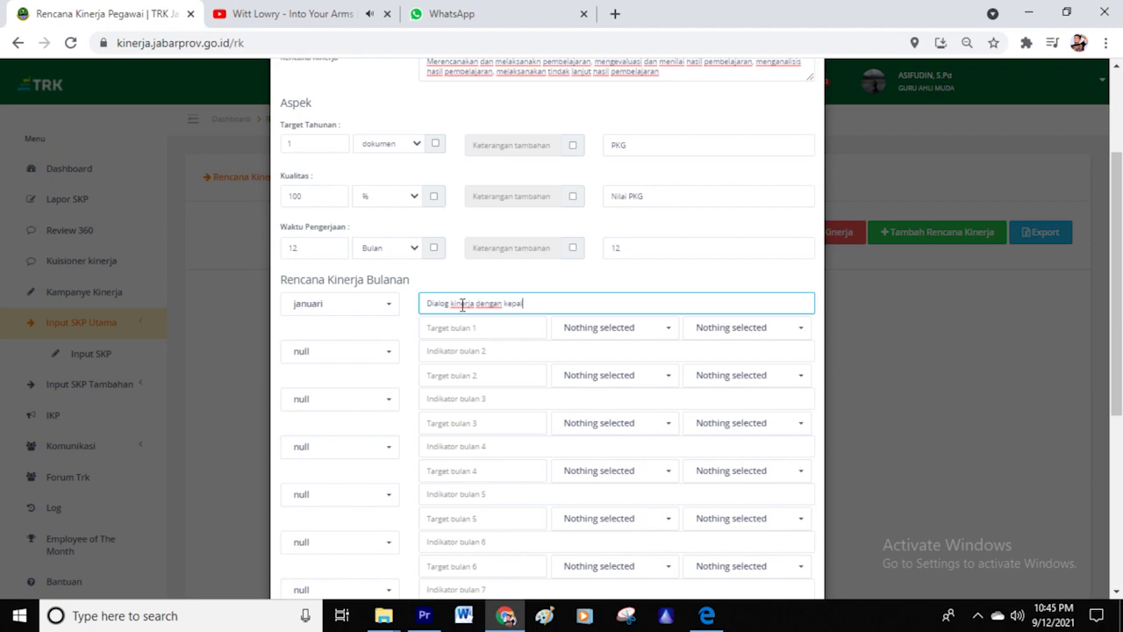
{"action": "left_click", "coordinate": [430, 330]}
{"action": "type", "text": "1"}
{"action": "left_click", "coordinate": [592, 330]}
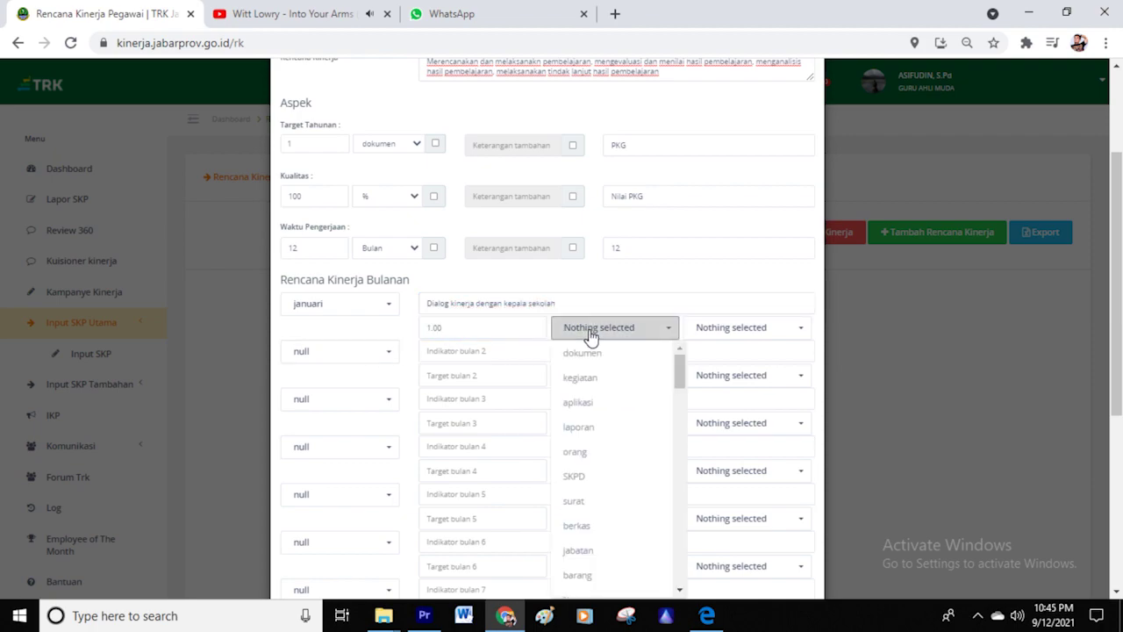
{"action": "left_click", "coordinate": [582, 378]}
{"action": "left_click", "coordinate": [747, 326]}
{"action": "left_click", "coordinate": [722, 351]}
Fill in the second monthly plan for februari with indicator "Dialog kinerja dengan kepala sekolah", target 1 kegiatan and 100%
{"action": "left_click", "coordinate": [369, 351]}
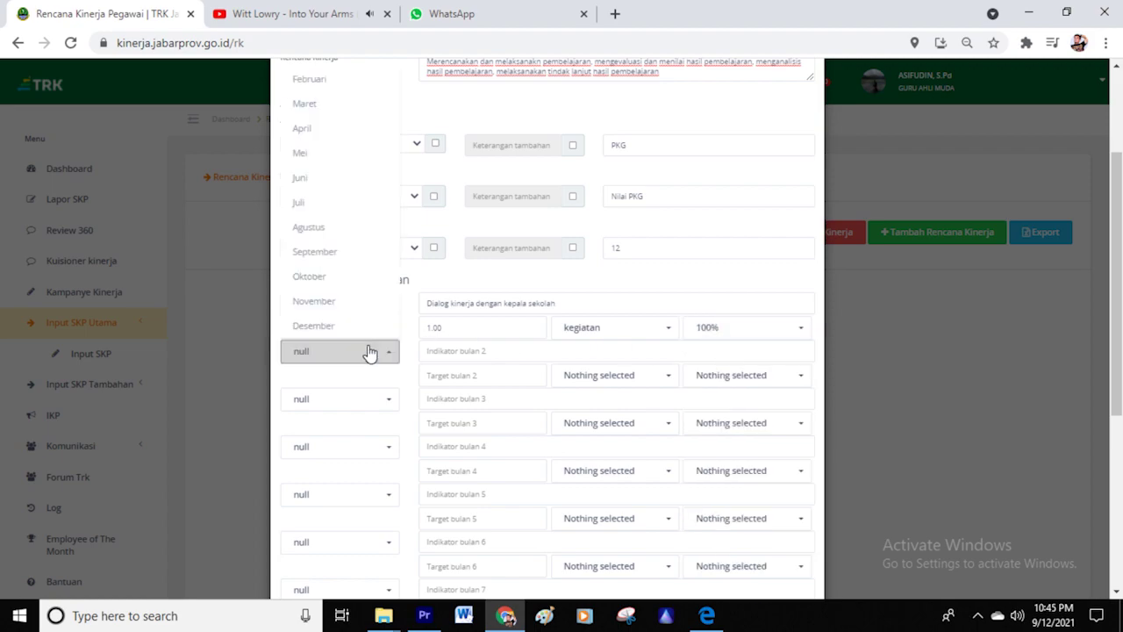
{"action": "left_click", "coordinate": [321, 132]}
{"action": "left_click", "coordinate": [481, 351]}
{"action": "left_click", "coordinate": [479, 378]}
{"action": "type", "text": "1"}
{"action": "left_click", "coordinate": [588, 372]}
{"action": "left_click", "coordinate": [582, 97]}
{"action": "left_click", "coordinate": [716, 379]}
{"action": "left_click", "coordinate": [728, 70]}
Fill in the third monthly plan for maret with indicator "Dialog kinerja dengan kepala sekolah", target 1 kegiatan and 100%
{"action": "left_click", "coordinate": [340, 398]}
{"action": "left_click", "coordinate": [316, 156]}
{"action": "left_click", "coordinate": [463, 398]}
{"action": "left_click", "coordinate": [489, 413]}
{"action": "left_click", "coordinate": [491, 422]}
{"action": "type", "text": "1"}
{"action": "left_click", "coordinate": [614, 422]}
{"action": "left_click", "coordinate": [605, 97]}
{"action": "left_click", "coordinate": [746, 422]}
{"action": "left_click", "coordinate": [714, 85]}
Fill in the fourth monthly plan for april with indicator "Dialog kinerja dengan kepala sekolah", target 1.00 kegiatan and 100%
{"action": "left_click", "coordinate": [339, 447]}
{"action": "left_click", "coordinate": [307, 232]}
{"action": "left_click", "coordinate": [472, 446]}
{"action": "left_click", "coordinate": [479, 460]}
{"action": "left_click", "coordinate": [469, 471]}
{"action": "left_click", "coordinate": [614, 470]}
{"action": "left_click", "coordinate": [605, 96]}
{"action": "left_click", "coordinate": [746, 471]}
{"action": "left_click", "coordinate": [714, 85]}
Fill in the fifth monthly plan for mei with indicator "Dialog kinerja dengan kepala sekolah", target 1.00 kegiatan and 100%
{"action": "left_click", "coordinate": [339, 493]}
{"action": "left_click", "coordinate": [379, 422]}
{"action": "left_click", "coordinate": [477, 494]}
{"action": "left_click", "coordinate": [478, 508]}
{"action": "left_click", "coordinate": [468, 518]}
{"action": "type", "text": "1.00"}
{"action": "left_click", "coordinate": [614, 518]}
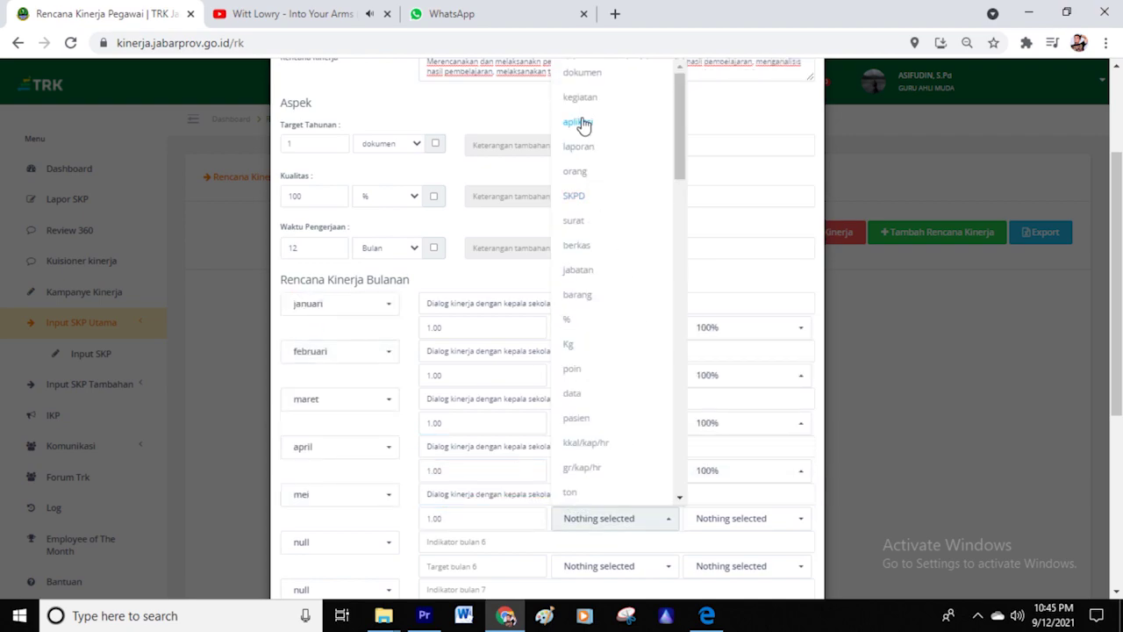
{"action": "left_click", "coordinate": [584, 96]}
{"action": "left_click", "coordinate": [746, 517]}
{"action": "left_click", "coordinate": [714, 75]}
Fill in the sixth monthly plan for juni with indicator "Dialog kinerja dengan kepala sekolah", target 1.00 kegiatan and 100%
{"action": "scroll", "coordinate": [596, 383], "scroll_direction": "down", "scroll_amount": 3}
{"action": "left_click", "coordinate": [327, 299]}
{"action": "left_click", "coordinate": [339, 442]}
{"action": "left_click", "coordinate": [466, 294]}
{"action": "left_click", "coordinate": [466, 309]}
{"action": "left_click", "coordinate": [465, 319]}
{"action": "type", "text": "1.00"}
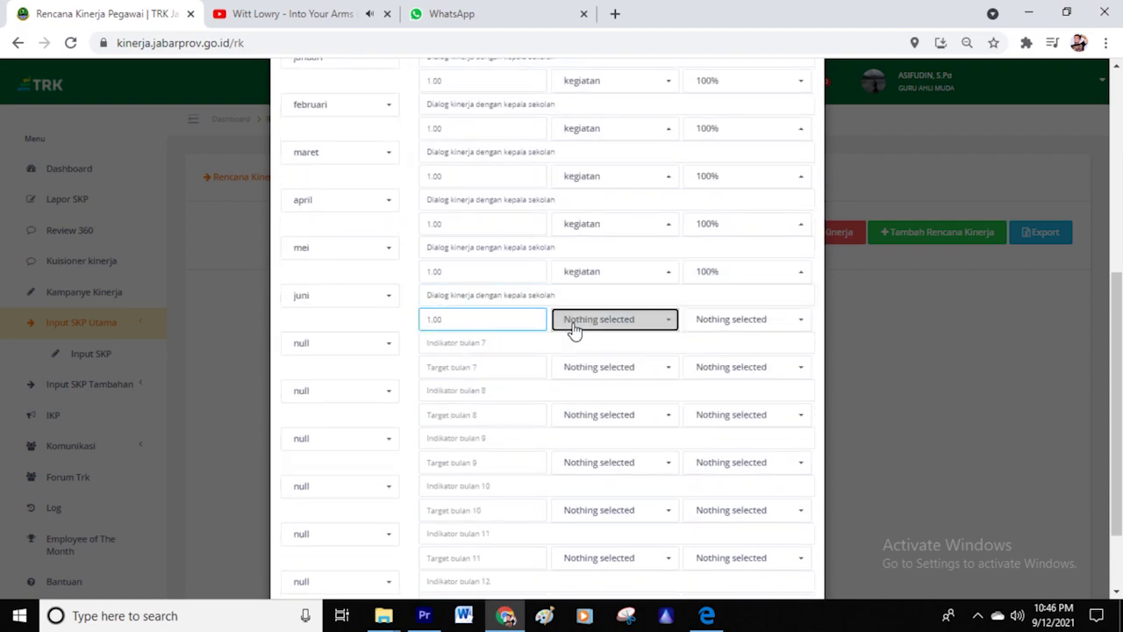
{"action": "left_click", "coordinate": [574, 328]}
{"action": "left_click", "coordinate": [584, 344]}
{"action": "key", "text": "Tab"}
{"action": "key", "text": "Down"}
{"action": "key", "text": "Return"}
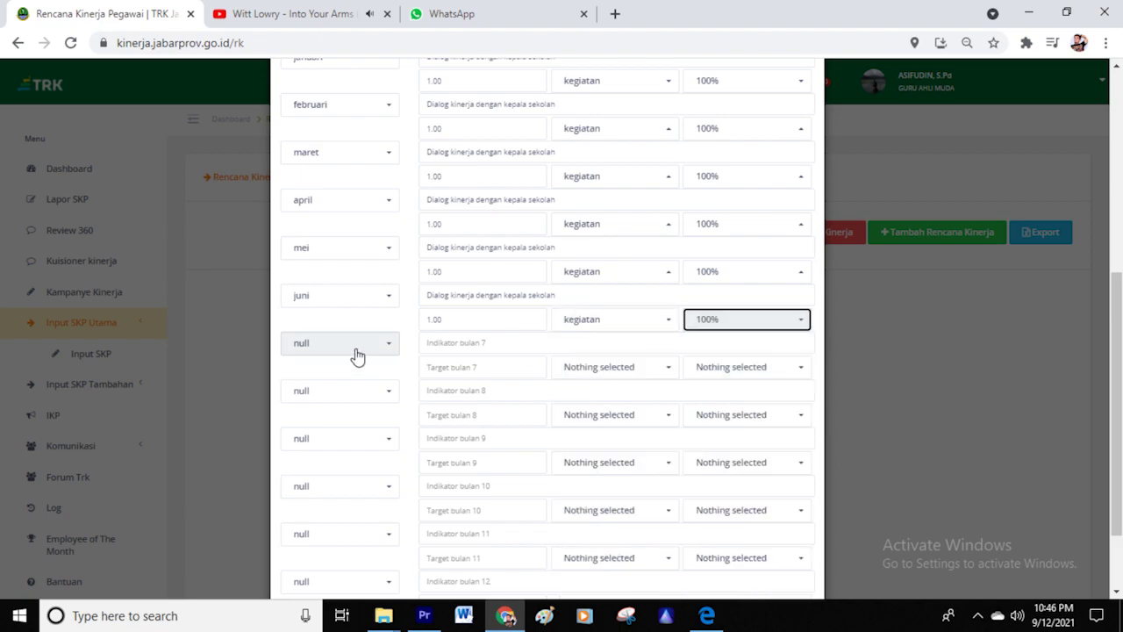
Fill in the seventh monthly plan for juli with indicator "Dialog kinerja dengan kepala sekolah", target 1.00 kegiatan and 100%
{"action": "left_click", "coordinate": [427, 342]}
{"action": "key", "text": "Down"}
{"action": "key", "text": "Return"}
{"action": "left_click", "coordinate": [343, 349]}
{"action": "left_click", "coordinate": [456, 367]}
{"action": "type", "text": "1.00"}
{"action": "left_click", "coordinate": [579, 367]}
{"action": "left_click", "coordinate": [583, 114]}
{"action": "left_click", "coordinate": [706, 367]}
{"action": "left_click", "coordinate": [701, 88]}
Fill in the eighth monthly plan for agustus with indicator "Dialog kinerja dengan kepala sekolah", target 1.00 kegiatan and 100%
{"action": "left_click", "coordinate": [337, 397]}
{"action": "left_click", "coordinate": [308, 416]}
{"action": "left_click", "coordinate": [464, 389]}
{"action": "key", "text": "Down"}
{"action": "key", "text": "Return"}
{"action": "left_click", "coordinate": [464, 417]}
{"action": "type", "text": "1.00"}
{"action": "left_click", "coordinate": [579, 414]}
{"action": "left_click", "coordinate": [582, 162]}
{"action": "left_click", "coordinate": [745, 414]}
{"action": "left_click", "coordinate": [719, 83]}
Fill in the ninth monthly plan for september with indicator "Dialog kinerja dengan kepala sekolah", target 1.00 kegiatan and 100%
{"action": "left_click", "coordinate": [346, 437]}
{"action": "left_click", "coordinate": [307, 338]}
{"action": "left_click", "coordinate": [465, 438]}
{"action": "key", "text": "Down"}
{"action": "key", "text": "Return"}
{"action": "left_click", "coordinate": [465, 461]}
{"action": "type", "text": "1.00"}
{"action": "left_click", "coordinate": [622, 462]}
{"action": "left_click", "coordinate": [582, 97]}
{"action": "left_click", "coordinate": [747, 463]}
{"action": "left_click", "coordinate": [706, 83]}
Fill in the tenth monthly plan for oktober with indicator "Dialog kinerja dengan kepala sekolah", target 1.00 kegiatan and 100%
{"action": "left_click", "coordinate": [342, 485]}
{"action": "left_click", "coordinate": [325, 410]}
{"action": "left_click", "coordinate": [451, 485]}
{"action": "key", "text": "Down"}
{"action": "key", "text": "Return"}
{"action": "left_click", "coordinate": [463, 515]}
{"action": "type", "text": "1.00"}
{"action": "left_click", "coordinate": [614, 509]}
{"action": "left_click", "coordinate": [595, 101]}
{"action": "left_click", "coordinate": [764, 510]}
{"action": "left_click", "coordinate": [719, 83]}
Fill in the eleventh monthly plan for november with indicator "Pelaksanaan PKG", target 1.00 kegiatan and 100%
{"action": "scroll", "coordinate": [330, 452], "scroll_direction": "down", "scroll_amount": 1}
{"action": "left_click", "coordinate": [338, 434]}
{"action": "left_click", "coordinate": [334, 452]}
{"action": "left_click", "coordinate": [505, 430]}
{"action": "type", "text": "Pelaksanaan PKG"}
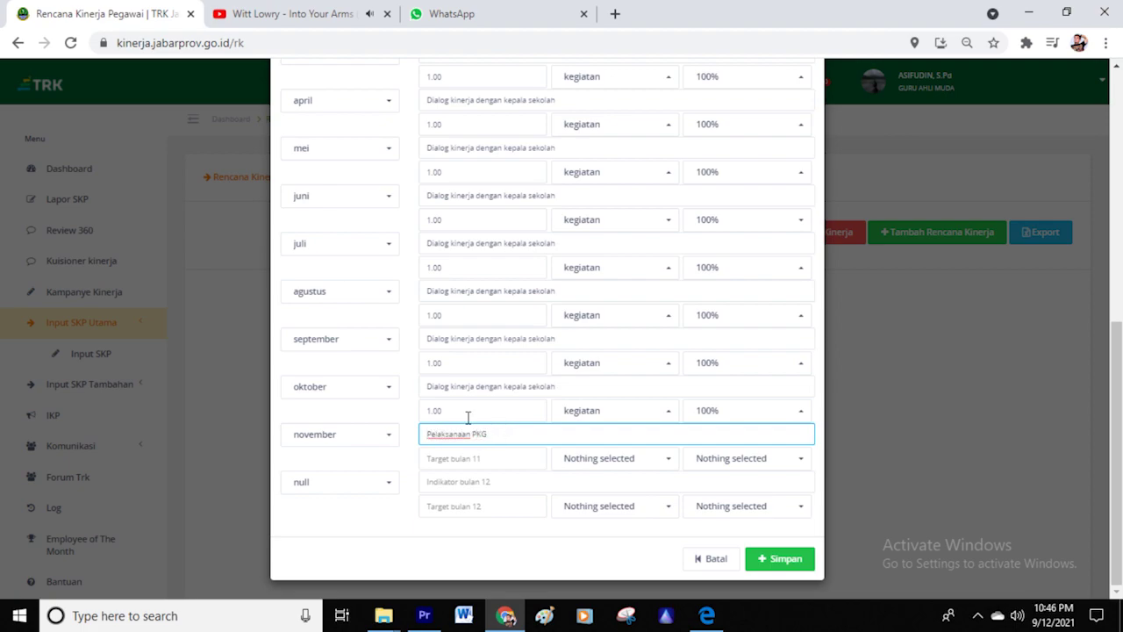
{"action": "left_click", "coordinate": [496, 463]}
{"action": "type", "text": "1.00"}
{"action": "left_click", "coordinate": [615, 458]}
{"action": "left_click", "coordinate": [590, 97]}
{"action": "left_click", "coordinate": [748, 458]}
{"action": "left_click", "coordinate": [704, 77]}
Assign the twelfth monthly plan to desember with indicator "Nilai PKG" and target 1
{"action": "left_click", "coordinate": [355, 484]}
{"action": "left_click", "coordinate": [343, 519]}
{"action": "left_click", "coordinate": [472, 483]}
{"action": "type", "text": "Nilai P"}
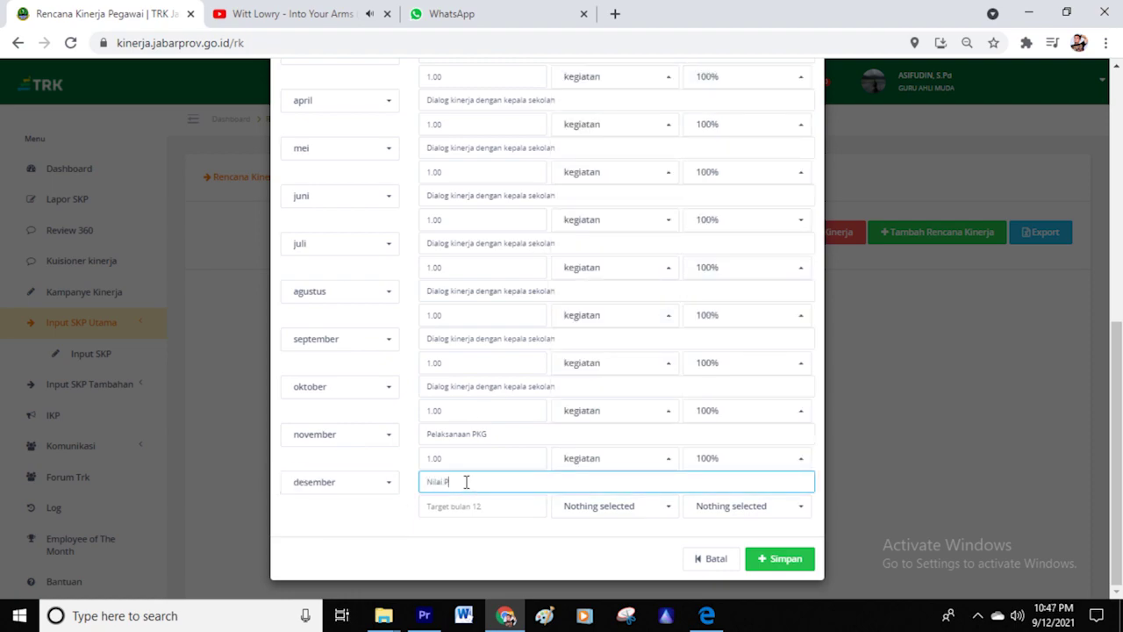
{"action": "left_click", "coordinate": [478, 507]}
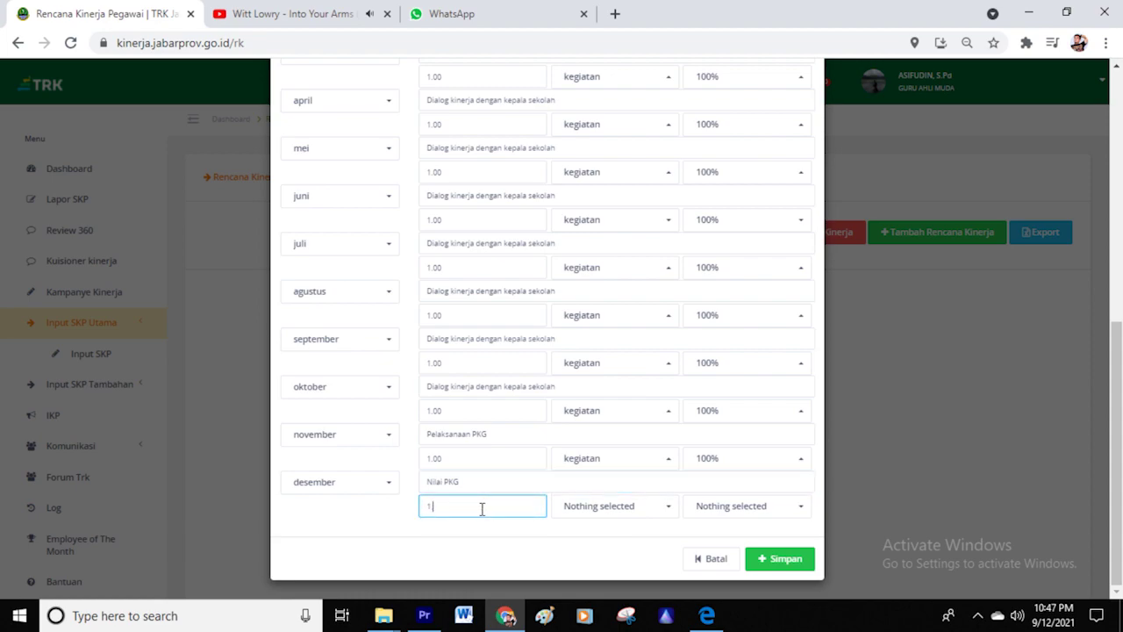
{"action": "type", "text": "1"}
Set the desember target's unit to dokumen and its percentage to 100%
{"action": "left_click", "coordinate": [626, 509]}
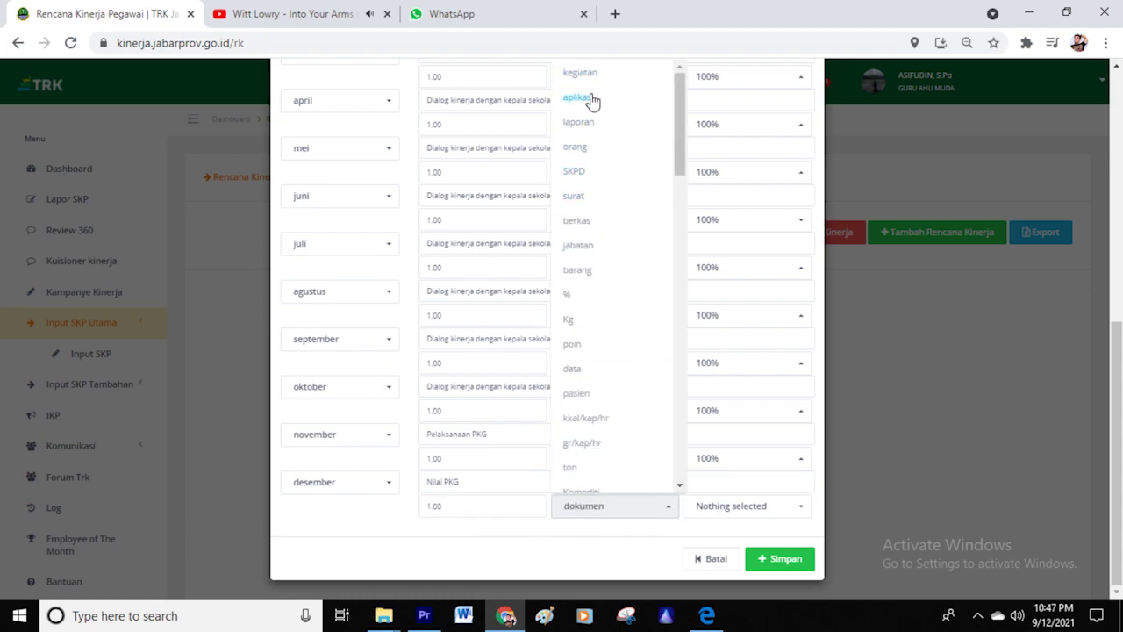
{"action": "scroll", "coordinate": [592, 96], "scroll_direction": "up", "scroll_amount": 1}
{"action": "left_click", "coordinate": [625, 589]}
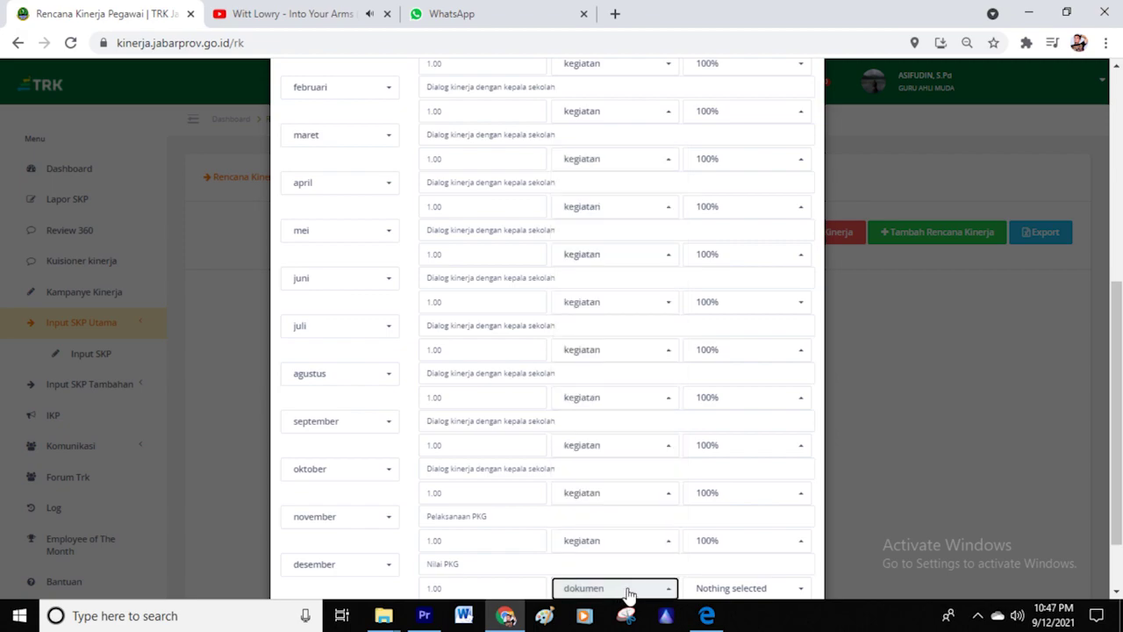
{"action": "scroll", "coordinate": [667, 544], "scroll_direction": "down", "scroll_amount": 1}
{"action": "left_click", "coordinate": [664, 509]}
{"action": "scroll", "coordinate": [606, 210], "scroll_direction": "up", "scroll_amount": 1}
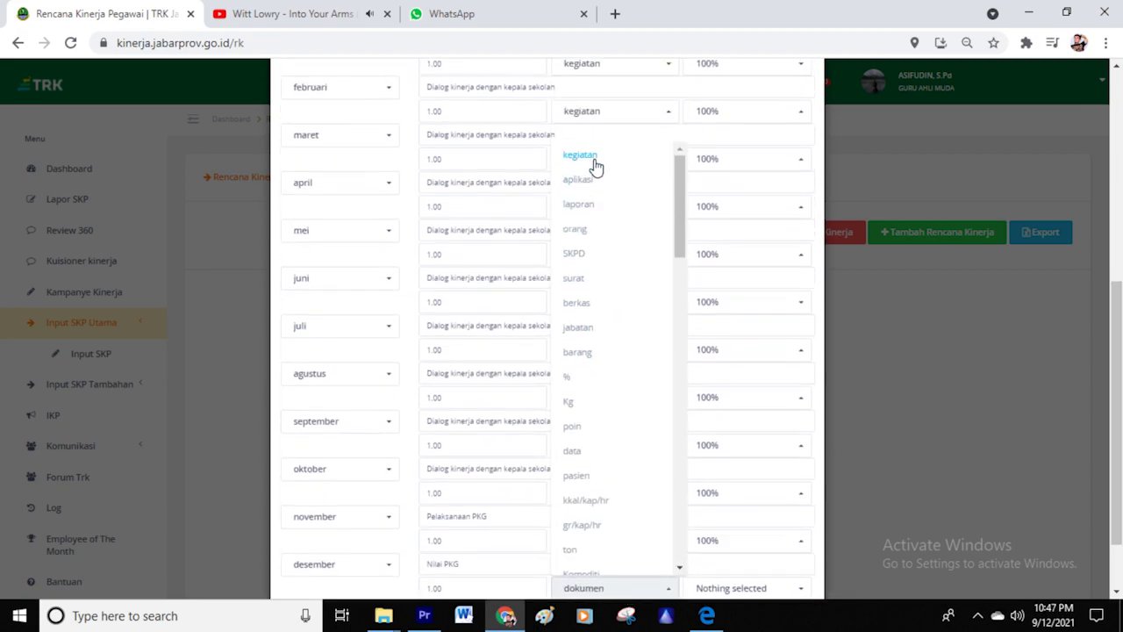
{"action": "mouse_move", "coordinate": [681, 171]}
{"action": "left_mouse_down"}
{"action": "mouse_move", "coordinate": [682, 191]}
{"action": "mouse_move", "coordinate": [679, 155]}
{"action": "left_mouse_up"}
{"action": "left_click", "coordinate": [714, 588]}
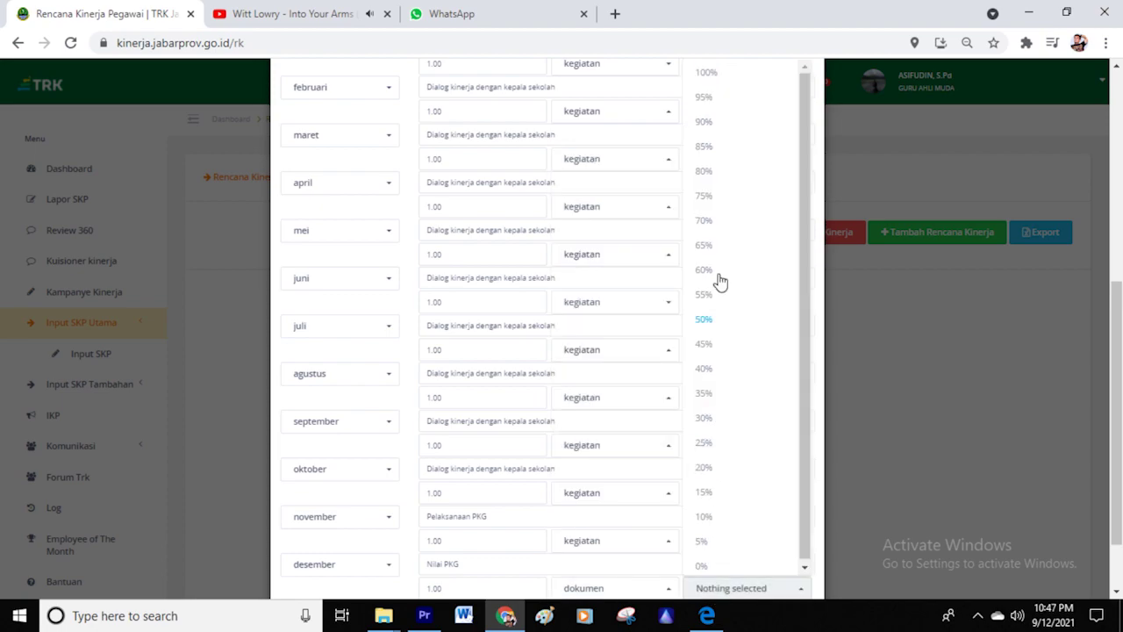
{"action": "left_click", "coordinate": [708, 73]}
Save the completed employee performance plan
{"action": "scroll", "coordinate": [729, 544], "scroll_direction": "down", "scroll_amount": 1}
{"action": "left_click", "coordinate": [780, 556]}
{"action": "key", "text": "Return"}
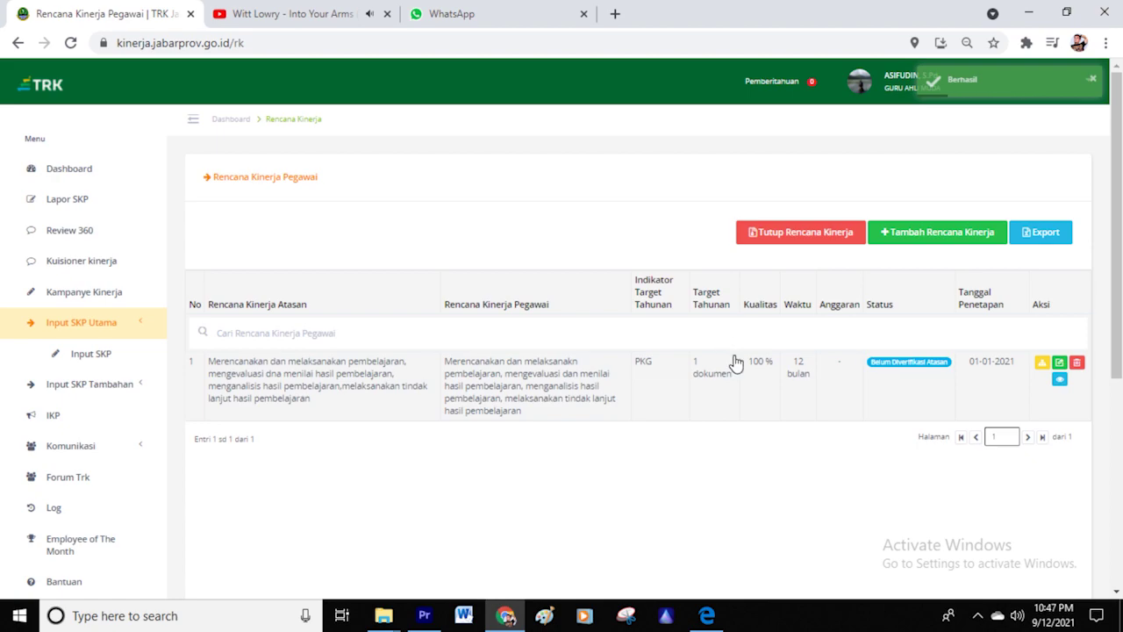
Start a new performance plan under the superior's plan "Menjadi Kepala Sekolah Per Tahun | PKKS" and enter "Menjadi Walikelas" as Rencana Kinerja
{"action": "left_click", "coordinate": [949, 235]}
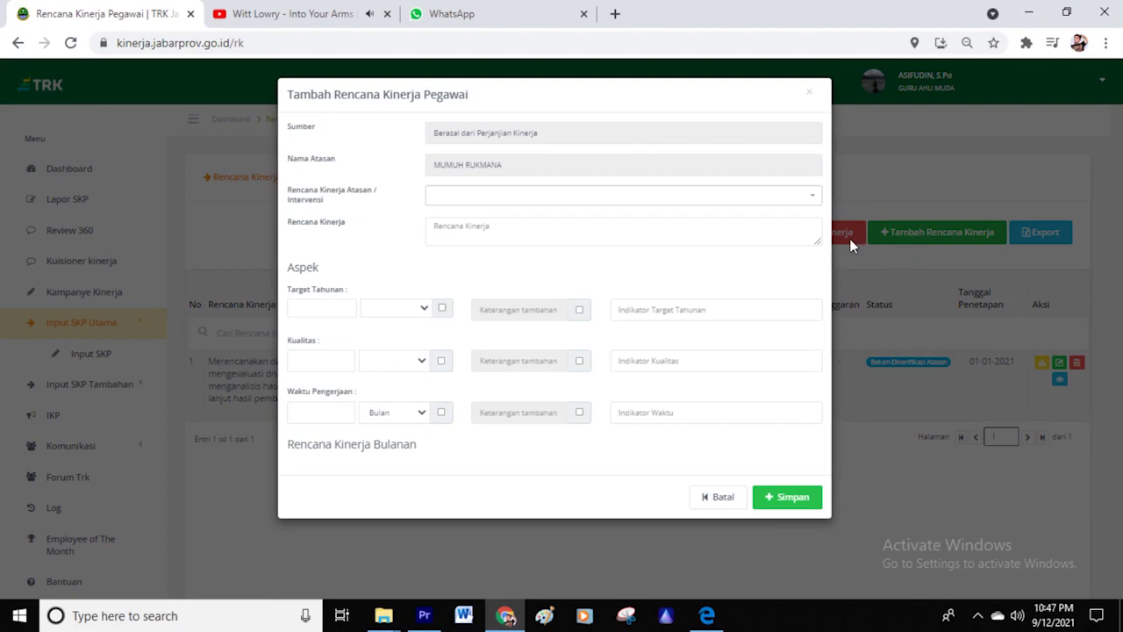
{"action": "left_click", "coordinate": [534, 206]}
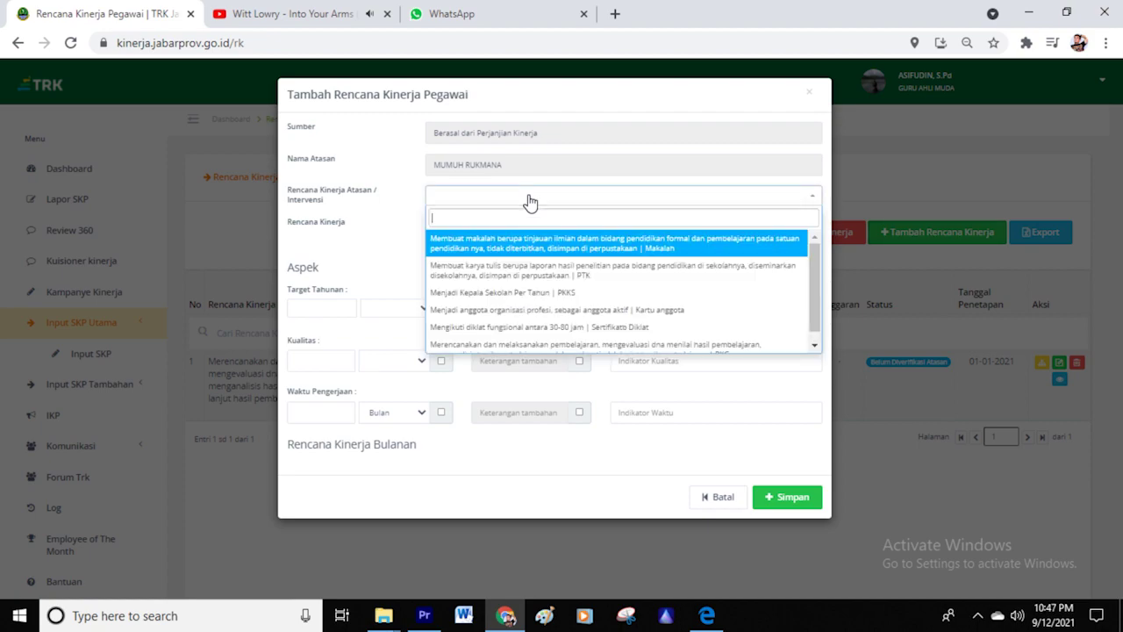
{"action": "left_click", "coordinate": [569, 298]}
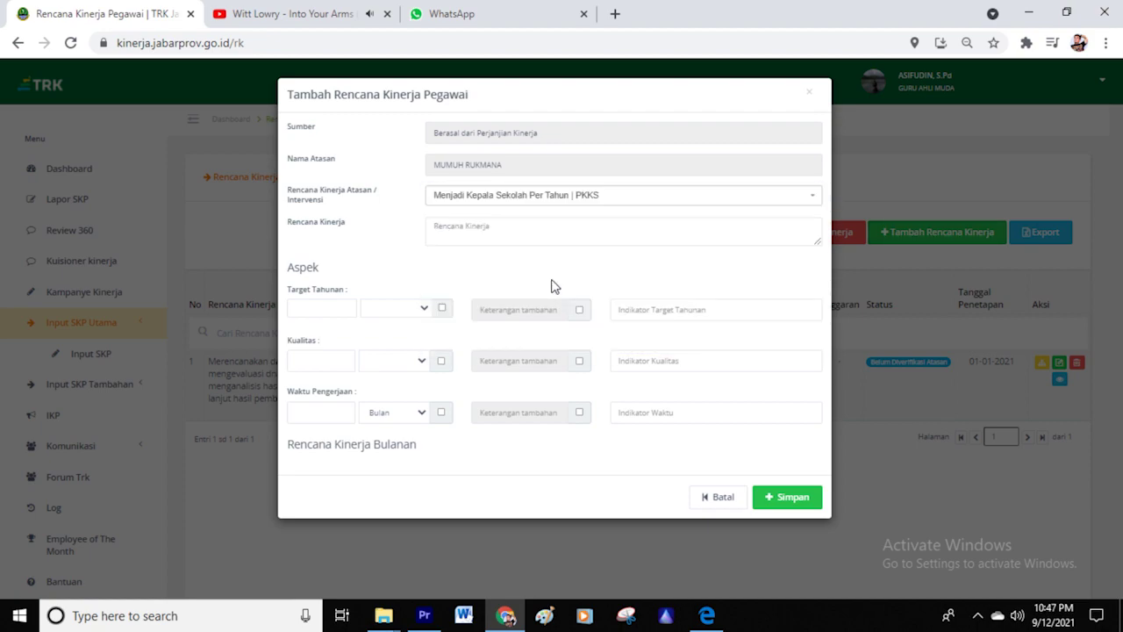
{"action": "left_click", "coordinate": [497, 225]}
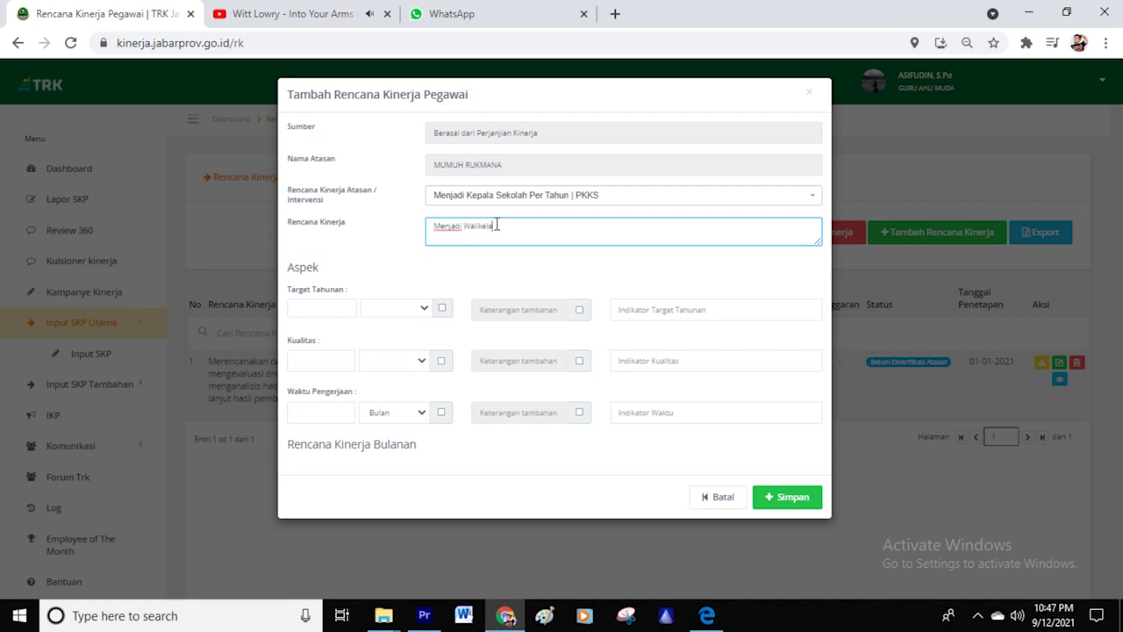
Set the plan's aspects to Target Tahunan 1 dokumen, Kualitas 100 %, and Waktu Pengerjaan 12 Bulan
{"action": "left_click", "coordinate": [313, 309]}
{"action": "type", "text": "1"}
{"action": "left_click", "coordinate": [421, 314]}
{"action": "left_click", "coordinate": [416, 335]}
{"action": "left_click", "coordinate": [335, 358]}
{"action": "type", "text": "1"}
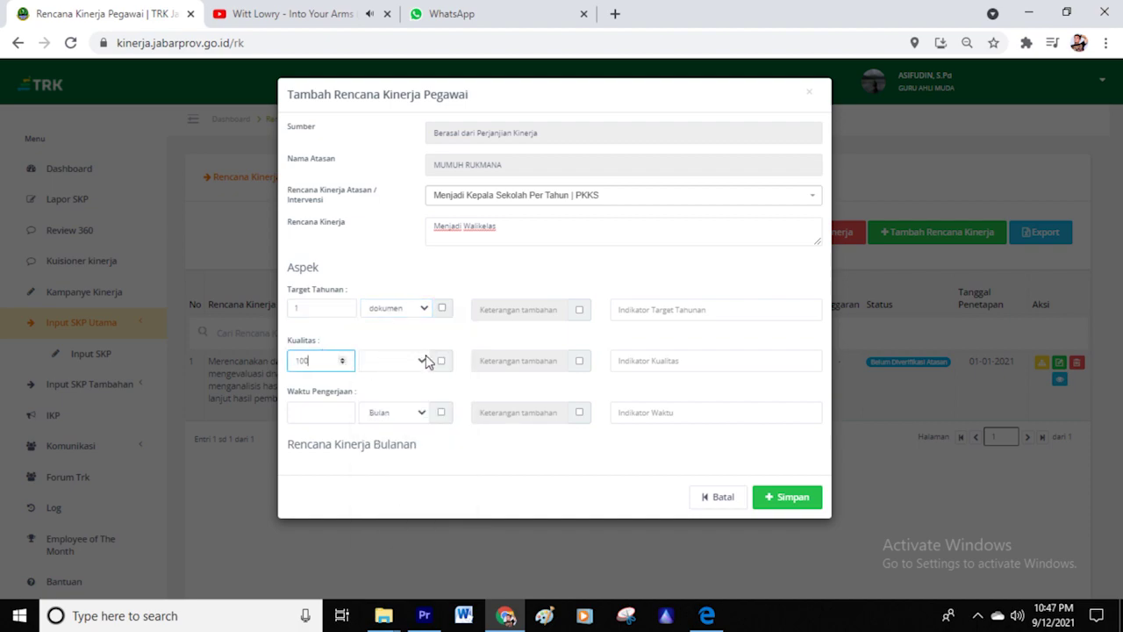
{"action": "left_click", "coordinate": [425, 360]}
{"action": "left_click", "coordinate": [392, 252]}
{"action": "left_click", "coordinate": [320, 409]}
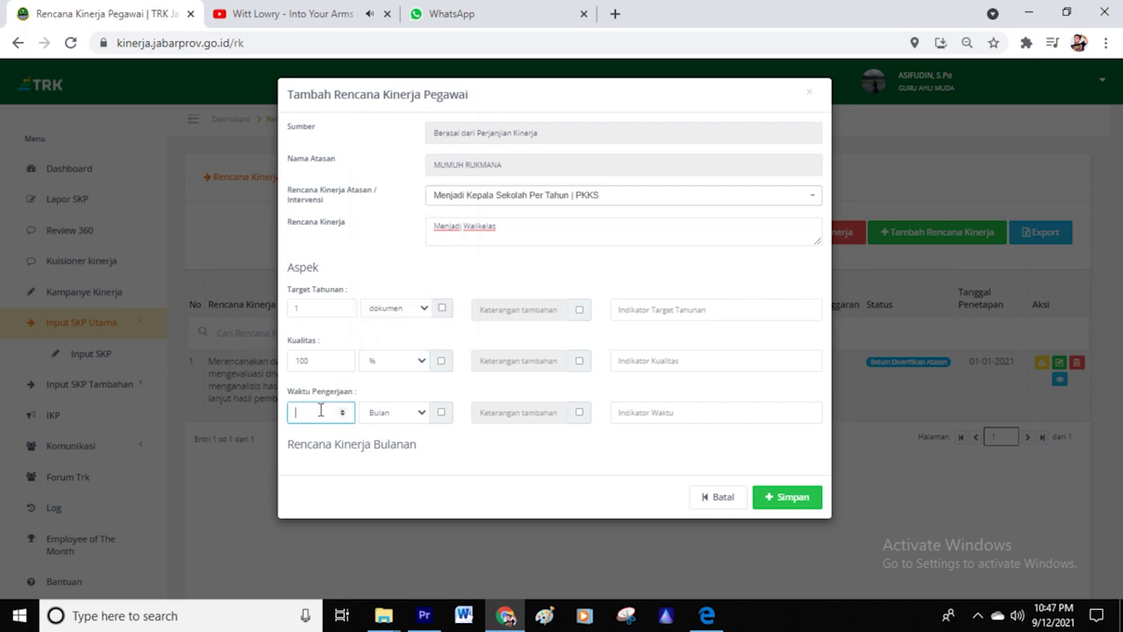
{"action": "type", "text": "12"}
Fill in the aspect indicators with "PKG" for Target Tahunan, "Nilai PKG" for Kualitas, and "12" for Waktu
{"action": "left_click", "coordinate": [638, 312]}
{"action": "type", "text": "Pi"}
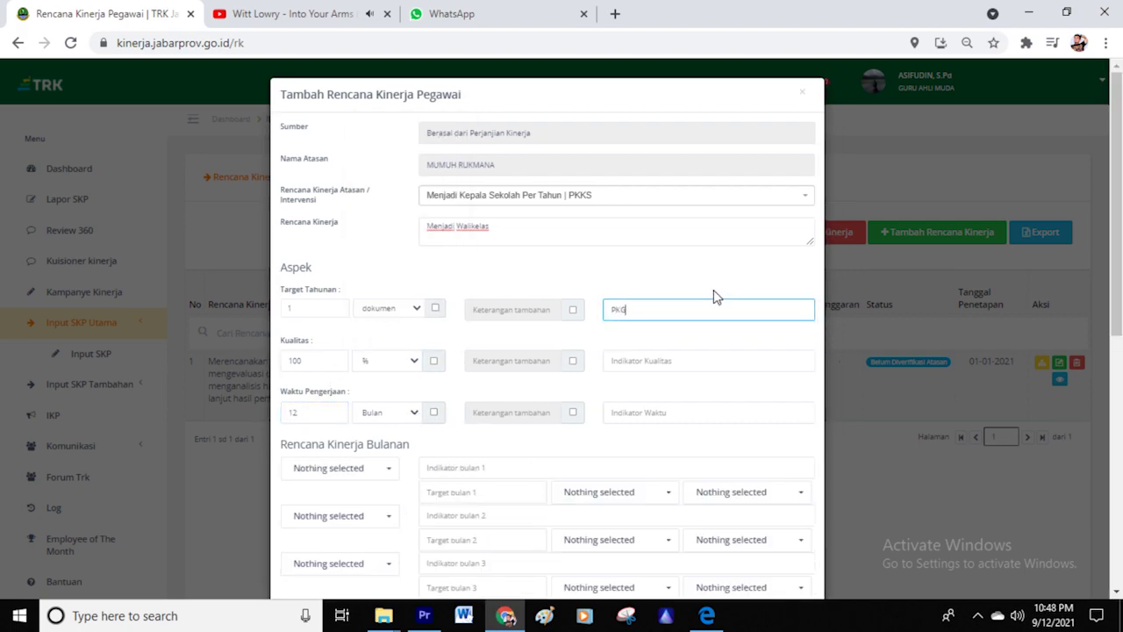
{"action": "left_click", "coordinate": [721, 369]}
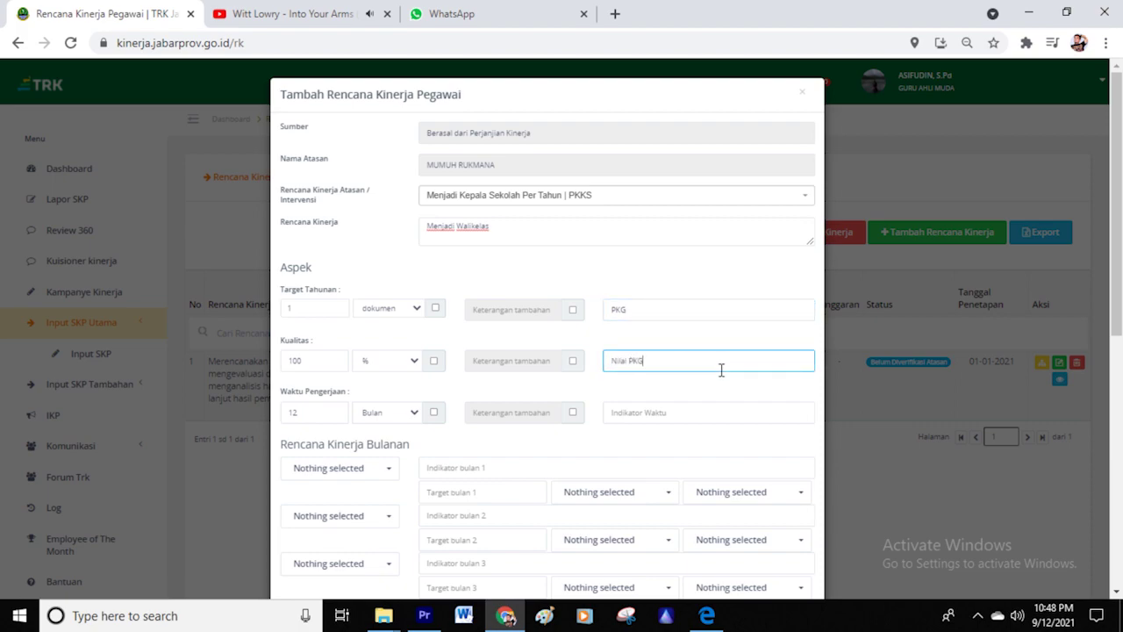
{"action": "left_click", "coordinate": [699, 405]}
{"action": "type", "text": "12"}
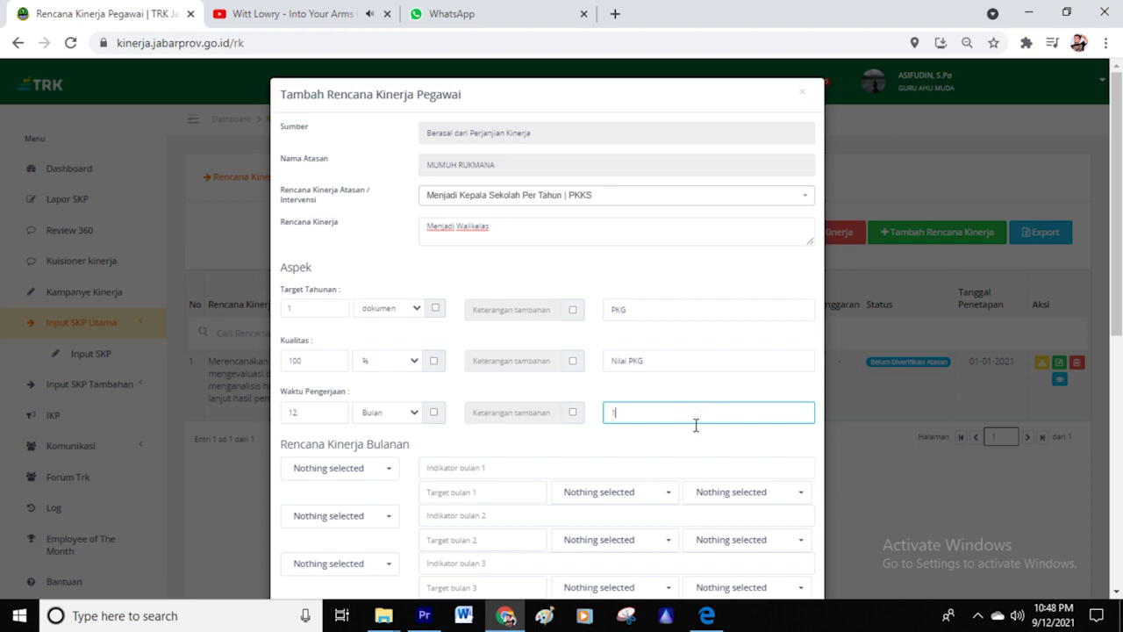
Fill in the first monthly plan for januari with indicator "Dialog kinerja dengan kepala sekolah", target 1.00, unit kegiatan, and 100%
{"action": "scroll", "coordinate": [527, 429], "scroll_direction": "down", "scroll_amount": 3}
{"action": "left_click", "coordinate": [359, 225]}
{"action": "left_click", "coordinate": [328, 249]}
{"action": "left_click", "coordinate": [466, 221]}
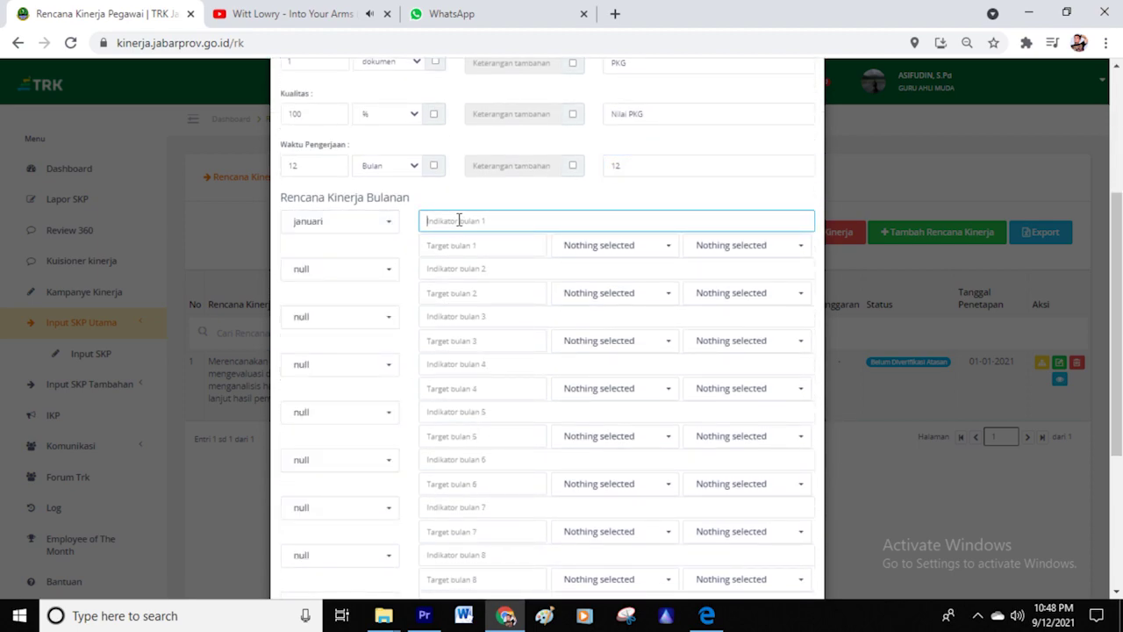
{"action": "type", "text": "Dialog kinerja dengan kepala sekolah"}
{"action": "left_click", "coordinate": [472, 248]}
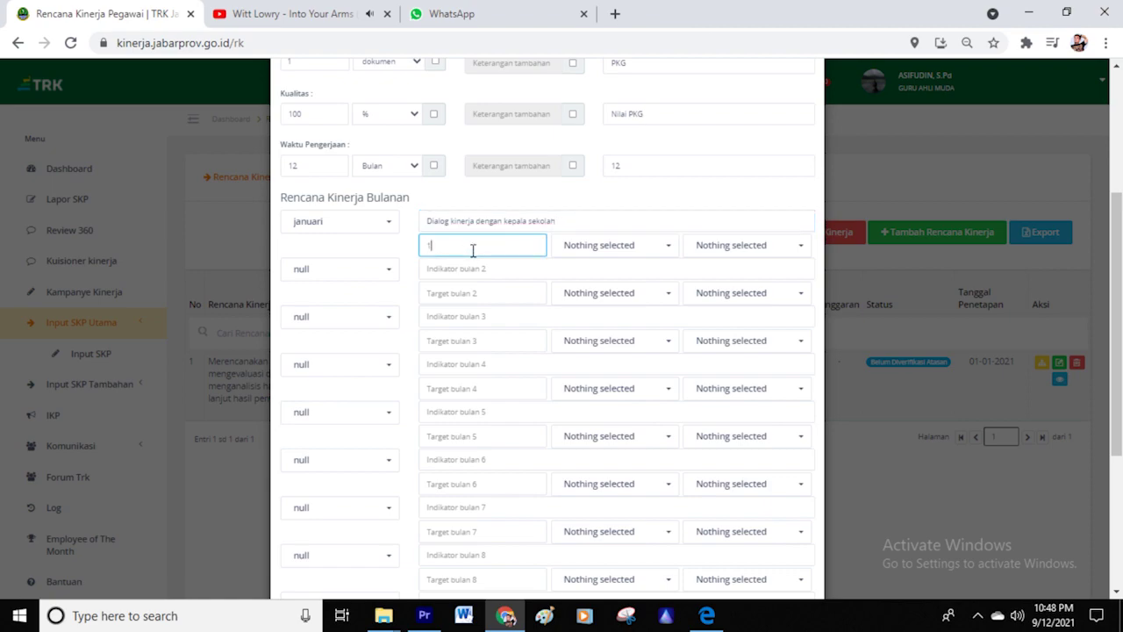
{"action": "left_click", "coordinate": [594, 248]}
{"action": "left_click", "coordinate": [597, 293]}
{"action": "left_click", "coordinate": [742, 254]}
{"action": "left_click", "coordinate": [727, 271]}
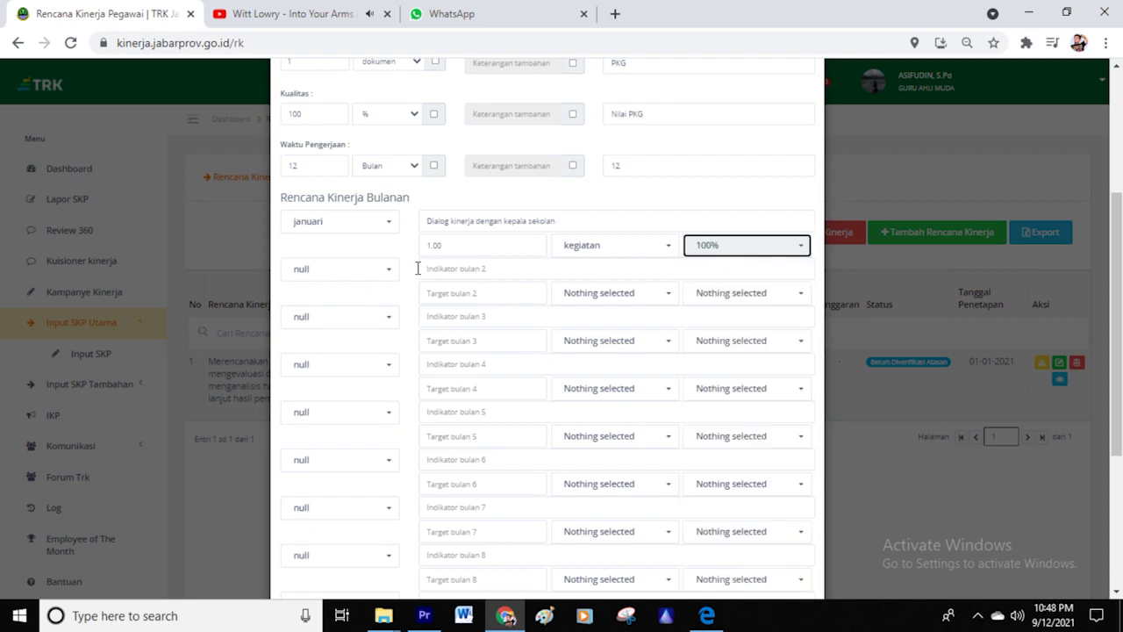
Fill in the second monthly plan for februari with indicator "Dialog kinerja dengan kepala sekolah", target 1.00, unit kegiatan, and 100%
{"action": "left_click", "coordinate": [369, 270]}
{"action": "left_click", "coordinate": [349, 298]}
{"action": "left_click", "coordinate": [466, 269]}
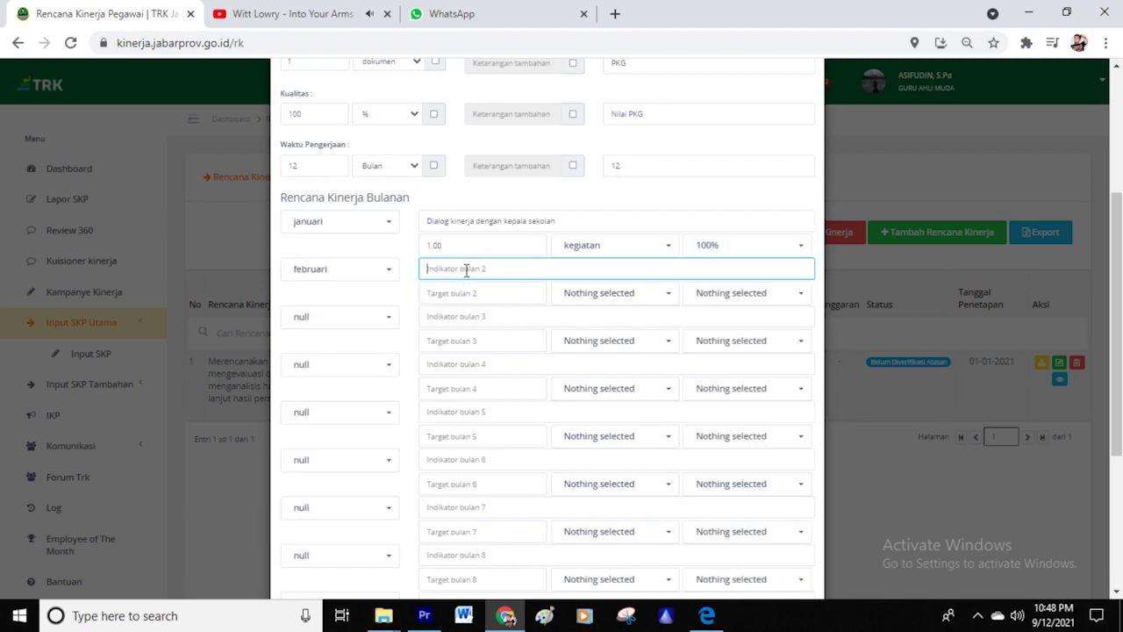
{"action": "type", "text": "Dialog kinerja dengan kepala sekolah"}
{"action": "left_click", "coordinate": [466, 293]}
{"action": "type", "text": "1"}
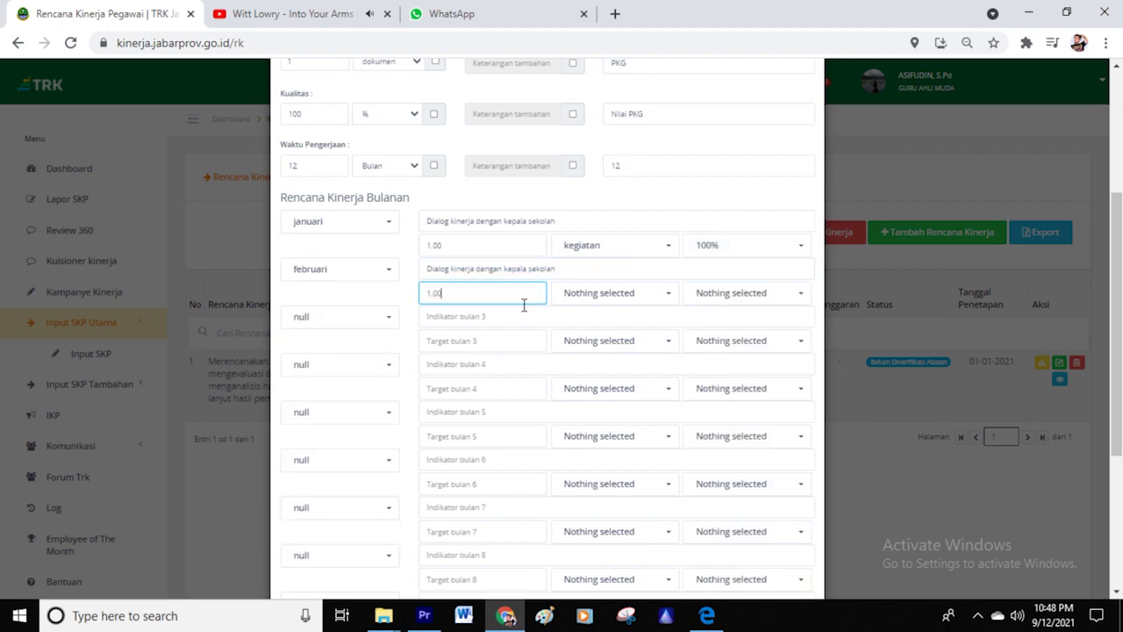
{"action": "type", "text": ".00"}
{"action": "left_click", "coordinate": [597, 293]}
{"action": "left_click", "coordinate": [583, 318]}
{"action": "left_click", "coordinate": [724, 293]}
{"action": "left_click", "coordinate": [715, 318]}
Fill in the third monthly plan for maret with indicator "Dialog kinerja dengan kepala sekolah", target 1.00, unit kegiatan, and 100%
{"action": "left_click", "coordinate": [341, 315]}
{"action": "left_click", "coordinate": [347, 341]}
{"action": "left_click", "coordinate": [476, 315]}
{"action": "type", "text": "Dialog kinerja dengan kepala sekolah"}
{"action": "left_click", "coordinate": [463, 342]}
{"action": "type", "text": "1.00"}
{"action": "left_click", "coordinate": [597, 340]}
{"action": "left_click", "coordinate": [579, 98]}
{"action": "left_click", "coordinate": [724, 340]}
{"action": "left_click", "coordinate": [728, 73]}
Fill in the fourth monthly plan for april with indicator "Dialog kinerja dengan kepala sekolah", target 1.00, unit kegiatan, and 100%
{"action": "left_click", "coordinate": [340, 365]}
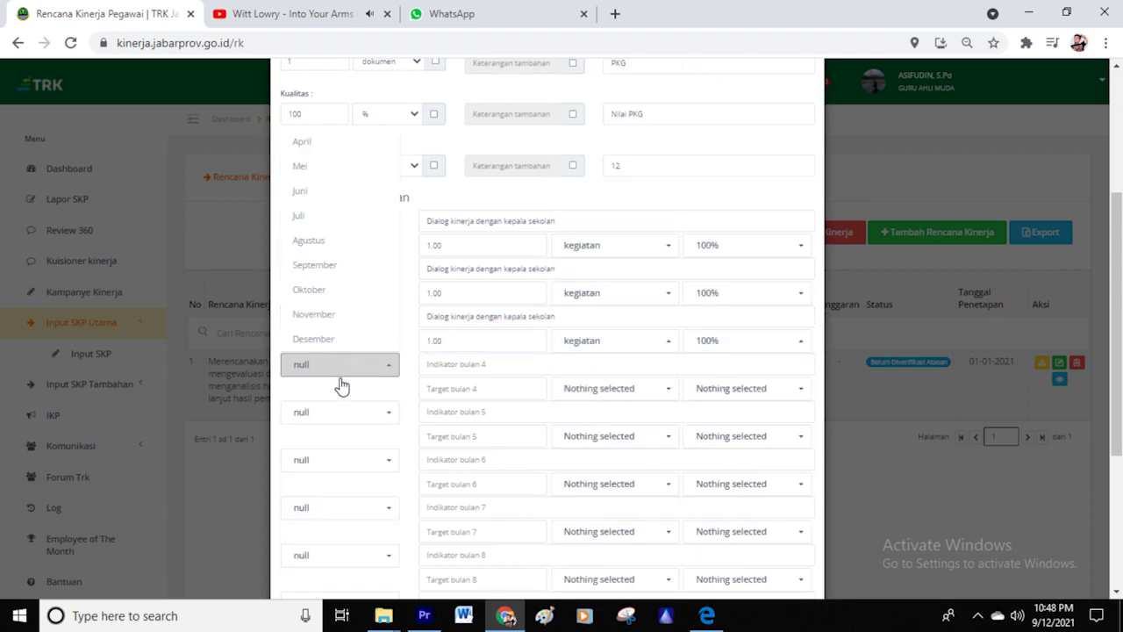
{"action": "left_click", "coordinate": [311, 161]}
{"action": "left_click", "coordinate": [483, 364]}
{"action": "type", "text": "Dialog kinerja dengan kepala sekolah"}
{"action": "left_click", "coordinate": [482, 388]}
{"action": "type", "text": "1.00"}
{"action": "left_click", "coordinate": [614, 387]}
{"action": "left_click", "coordinate": [580, 97]}
{"action": "left_click", "coordinate": [719, 387]}
{"action": "left_click", "coordinate": [728, 73]}
Fill in the fifth monthly plan for mei with indicator "Dialog kinerja dengan kepala sekolah", target 1.00, unit kegiatan, and 100%
{"action": "left_click", "coordinate": [340, 411]}
{"action": "left_click", "coordinate": [326, 388]}
{"action": "left_click", "coordinate": [456, 411]}
{"action": "type", "text": "Dialog kinerja dengan kepala sekolah"}
{"action": "left_click", "coordinate": [451, 436]}
{"action": "type", "text": "1.00"}
{"action": "left_click", "coordinate": [614, 436]}
{"action": "left_click", "coordinate": [581, 98]}
{"action": "left_click", "coordinate": [745, 436]}
{"action": "left_click", "coordinate": [728, 74]}
Fill in the sixth monthly plan for juni with indicator "Dialog kinerja dengan kepala sekolah", target 1.00, unit kegiatan, and 100%
{"action": "left_click", "coordinate": [374, 461]}
{"action": "left_click", "coordinate": [309, 290]}
{"action": "left_click", "coordinate": [476, 460]}
{"action": "type", "text": "Dialog kinerja dengan kepala sekolah"}
{"action": "left_click", "coordinate": [487, 487]}
{"action": "type", "text": "1.00"}
{"action": "left_click", "coordinate": [614, 483]}
{"action": "left_click", "coordinate": [614, 96]}
{"action": "left_click", "coordinate": [746, 483]}
{"action": "left_click", "coordinate": [707, 75]}
Fill in the seventh monthly plan for juli with indicator "Dialog kinerja dengan kepala sekolah", target 1.00, unit kegiatan, and 100%
{"action": "scroll", "coordinate": [534, 313], "scroll_direction": "down", "scroll_amount": 3}
{"action": "left_click", "coordinate": [336, 262]}
{"action": "left_click", "coordinate": [329, 292]}
{"action": "left_click", "coordinate": [454, 260]}
{"action": "type", "text": "Dialog kinerja dengan kepala sekolah"}
{"action": "left_click", "coordinate": [488, 289]}
{"action": "type", "text": "1.00"}
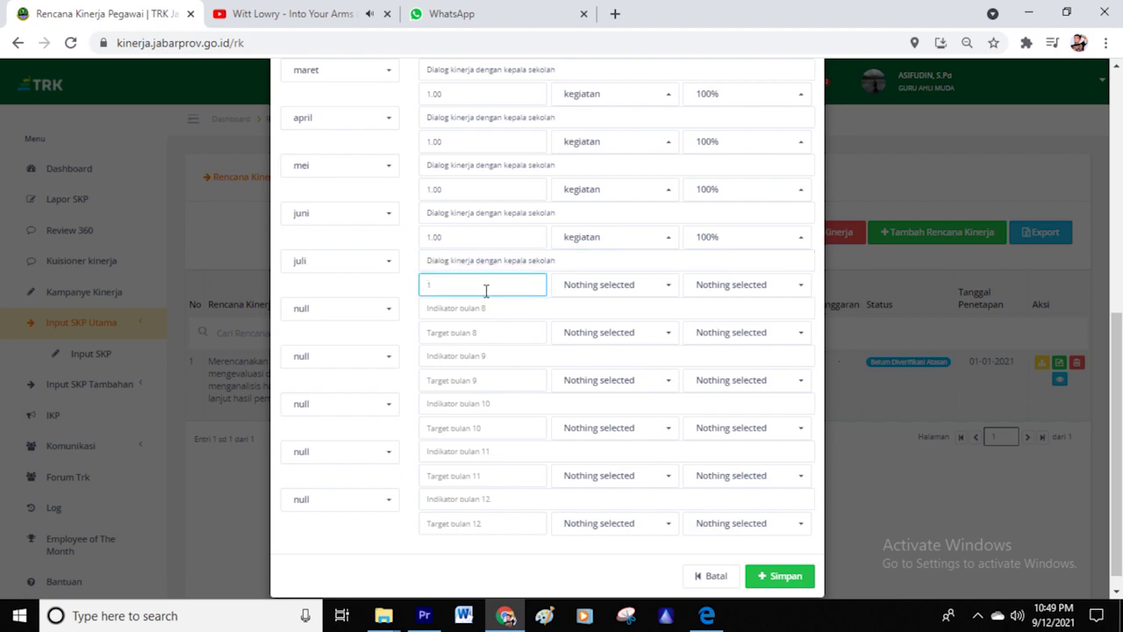
{"action": "left_click", "coordinate": [614, 284]}
{"action": "left_click", "coordinate": [609, 334]}
{"action": "left_click", "coordinate": [745, 284]}
{"action": "left_click", "coordinate": [707, 312]}
Fill in the eighth monthly plan for agustus with indicator "Dialog kinerja dengan kepala sekolah", target 1.00, unit kegiatan, and 100%
{"action": "left_click", "coordinate": [375, 309]}
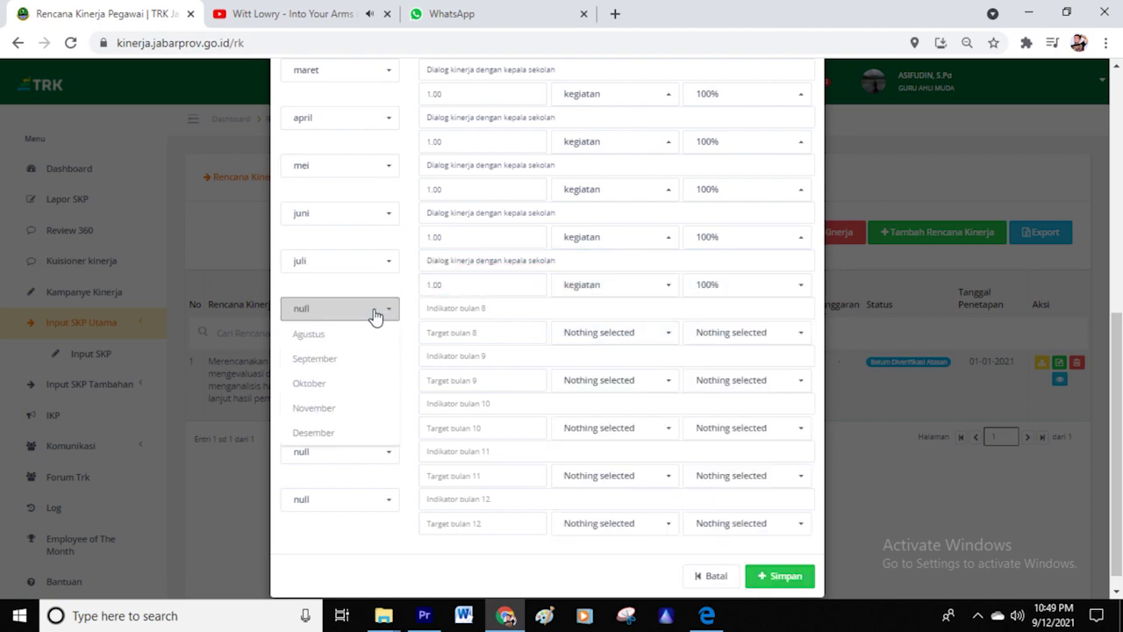
{"action": "left_click", "coordinate": [308, 333]}
{"action": "left_click", "coordinate": [439, 308]}
{"action": "type", "text": "Dialog kinerja dengan kepala sekolah"}
{"action": "left_click", "coordinate": [442, 332]}
{"action": "type", "text": "1.00"}
{"action": "left_click", "coordinate": [614, 332]}
{"action": "left_click", "coordinate": [581, 120]}
{"action": "left_click", "coordinate": [746, 331]}
{"action": "left_click", "coordinate": [712, 82]}
Fill in the ninth monthly plan for september with indicator "Dialog kinerja dengan kepala sekolah", target 1.00, unit kegiatan, and 100%
{"action": "left_click", "coordinate": [356, 355]}
{"action": "left_click", "coordinate": [311, 383]}
{"action": "left_click", "coordinate": [454, 355]}
{"action": "type", "text": "Dialog kinerja dengan kepala sekolah"}
{"action": "left_click", "coordinate": [463, 380]}
{"action": "type", "text": "1.00"}
{"action": "left_click", "coordinate": [590, 390]}
{"action": "left_click", "coordinate": [581, 100]}
{"action": "left_click", "coordinate": [746, 380]}
{"action": "left_click", "coordinate": [712, 77]}
Fill in the tenth monthly plan for oktober with indicator "Dialog kinerja dengan kepala sekolah", target 1.00, unit kegiatan, and 100%
{"action": "left_click", "coordinate": [346, 404]}
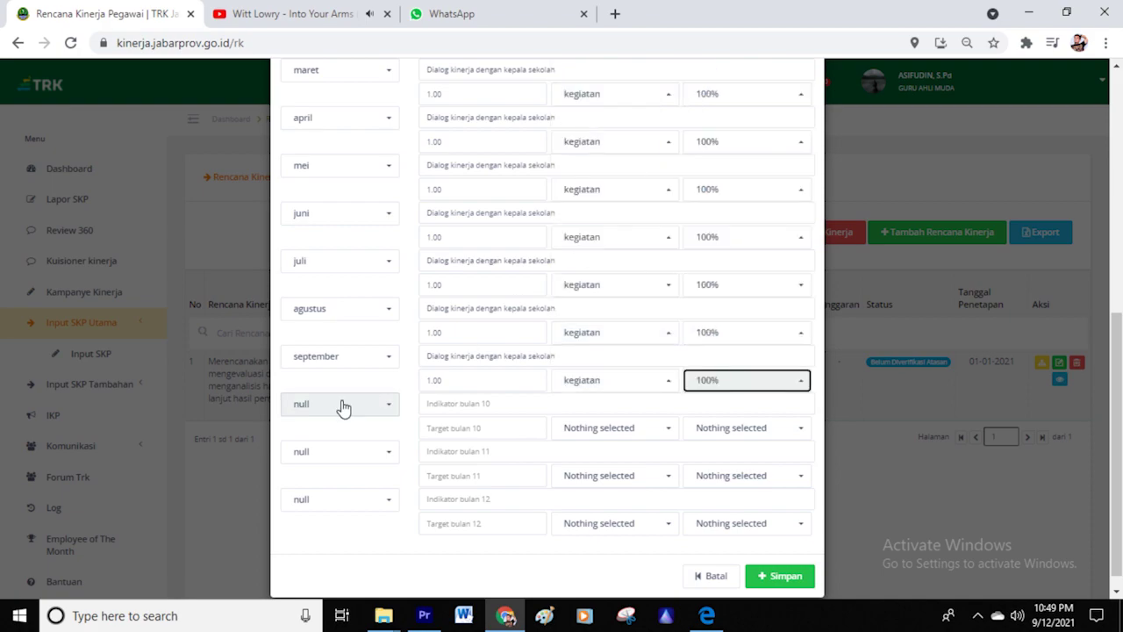
{"action": "left_click", "coordinate": [443, 405]}
{"action": "type", "text": "Dialog kinerja dengan kepala sekolah"}
{"action": "left_click", "coordinate": [432, 427]}
{"action": "type", "text": "1.00"}
{"action": "left_click", "coordinate": [587, 428]}
{"action": "left_click", "coordinate": [581, 97]}
{"action": "left_click", "coordinate": [745, 428]}
{"action": "left_click", "coordinate": [706, 83]}
Fill in the eleventh monthly plan for november with indicator "Dialog kinerja dengan kepala sekolah", target 1.00, unit kegiatan, and 100%
{"action": "left_click", "coordinate": [351, 451]}
{"action": "left_click", "coordinate": [386, 476]}
{"action": "left_click", "coordinate": [457, 453]}
{"action": "type", "text": "Dialog kinerja dengan kepala sekolah"}
{"action": "left_click", "coordinate": [469, 478]}
{"action": "type", "text": "1.00"}
{"action": "left_click", "coordinate": [572, 478]}
{"action": "left_click", "coordinate": [582, 98]}
{"action": "left_click", "coordinate": [732, 478]}
{"action": "left_click", "coordinate": [706, 84]}
Assign the twelfth monthly plan to desember with indicator "Nilai PKG" and target 1
{"action": "left_click", "coordinate": [351, 499]}
{"action": "left_click", "coordinate": [307, 529]}
{"action": "left_click", "coordinate": [473, 482]}
{"action": "left_click", "coordinate": [472, 500]}
{"action": "type", "text": "N"}
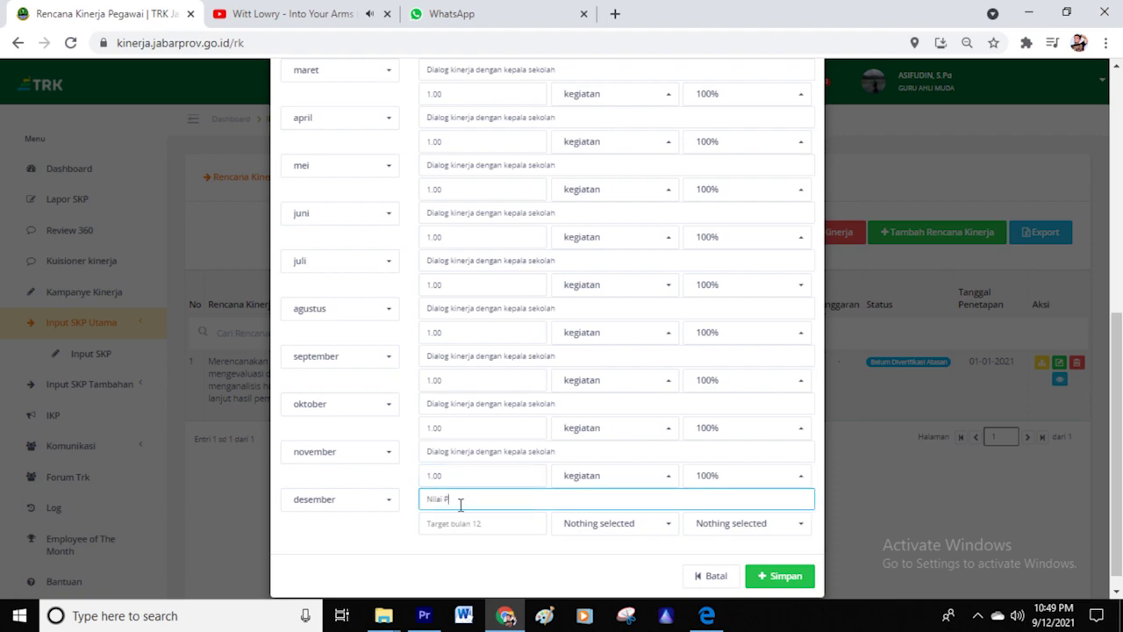
{"action": "left_click", "coordinate": [462, 527]}
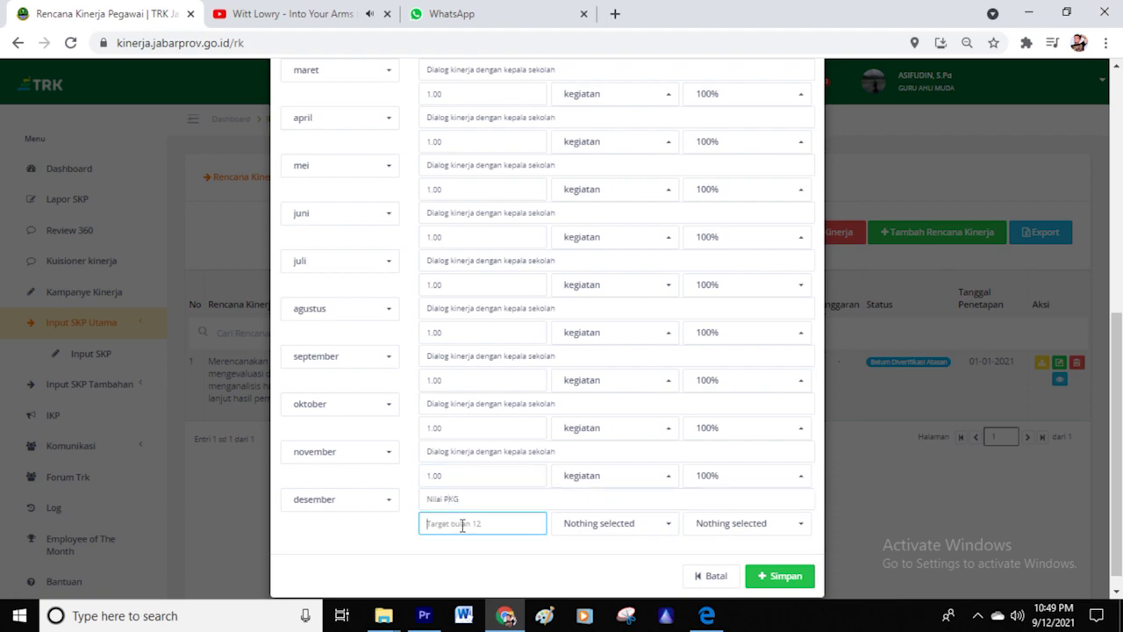
{"action": "type", "text": "1"}
Set the desember target's unit to dokumen and its percentage to 100%, and save the "Menjadi Walikelas" plan
{"action": "left_click", "coordinate": [606, 524]}
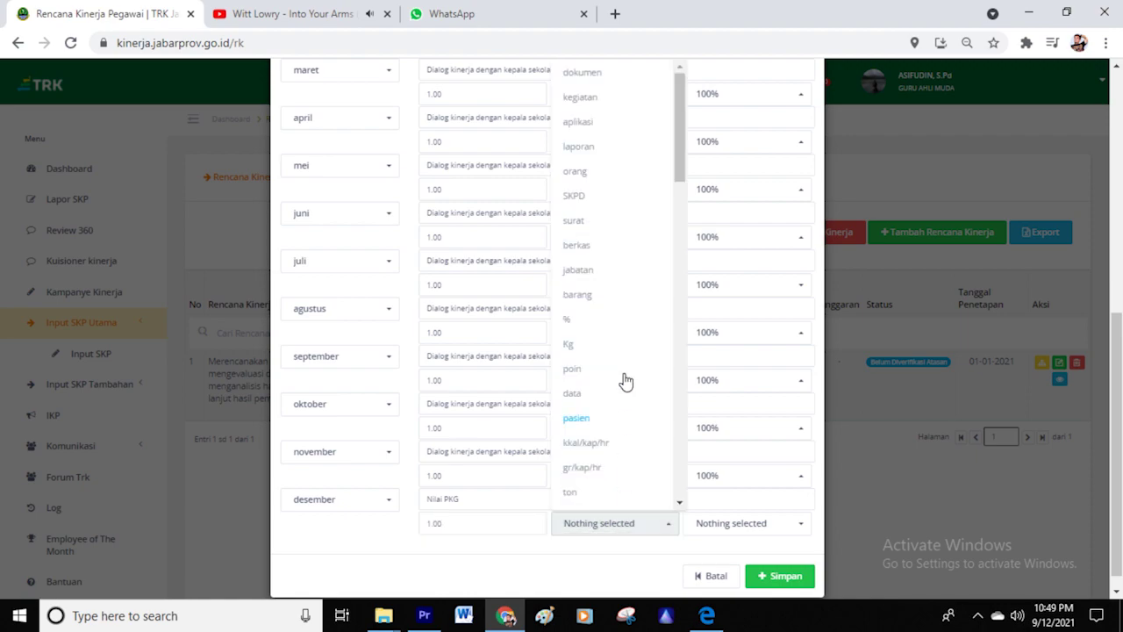
{"action": "left_click", "coordinate": [583, 100]}
{"action": "left_click", "coordinate": [630, 525]}
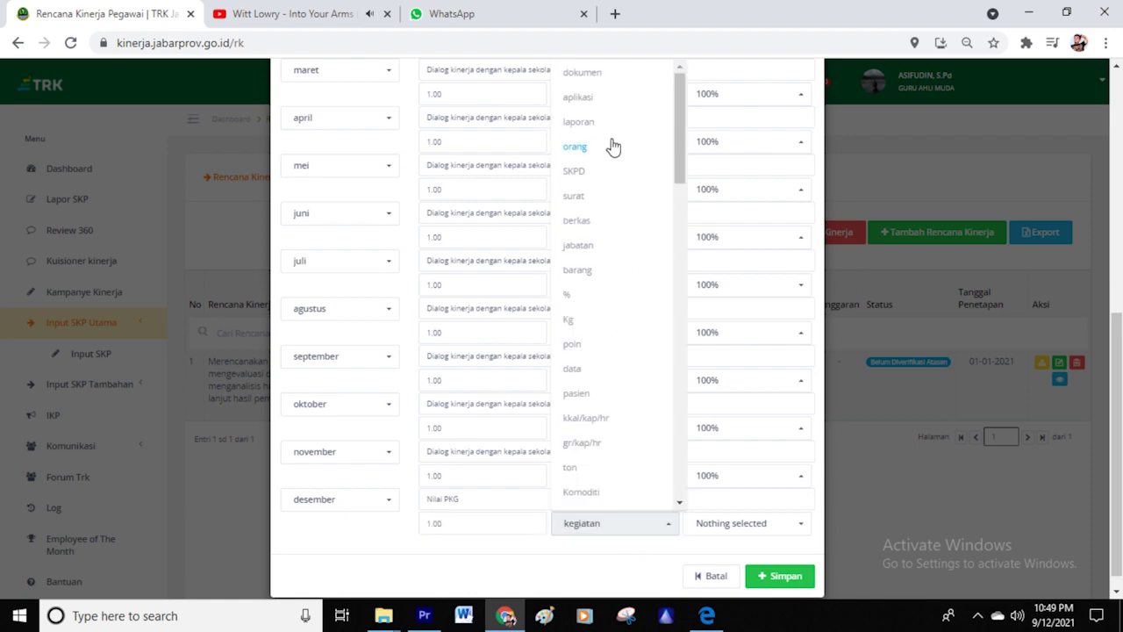
{"action": "left_click", "coordinate": [583, 73]}
{"action": "left_click", "coordinate": [742, 526]}
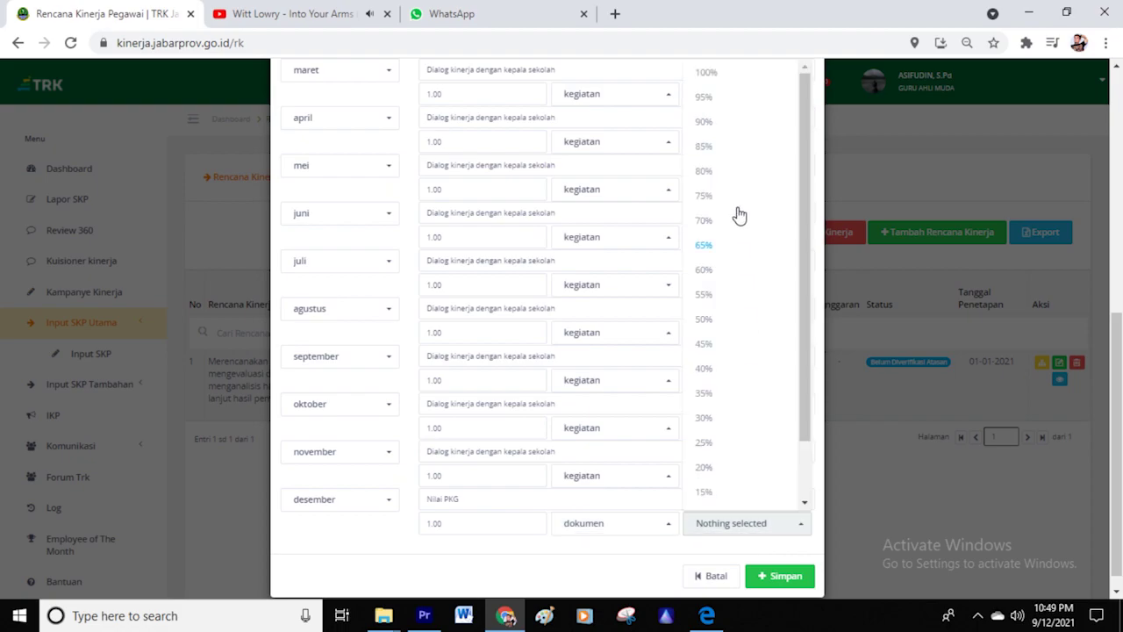
{"action": "left_click", "coordinate": [707, 72]}
{"action": "left_click", "coordinate": [767, 575]}
{"action": "key", "text": "Return"}
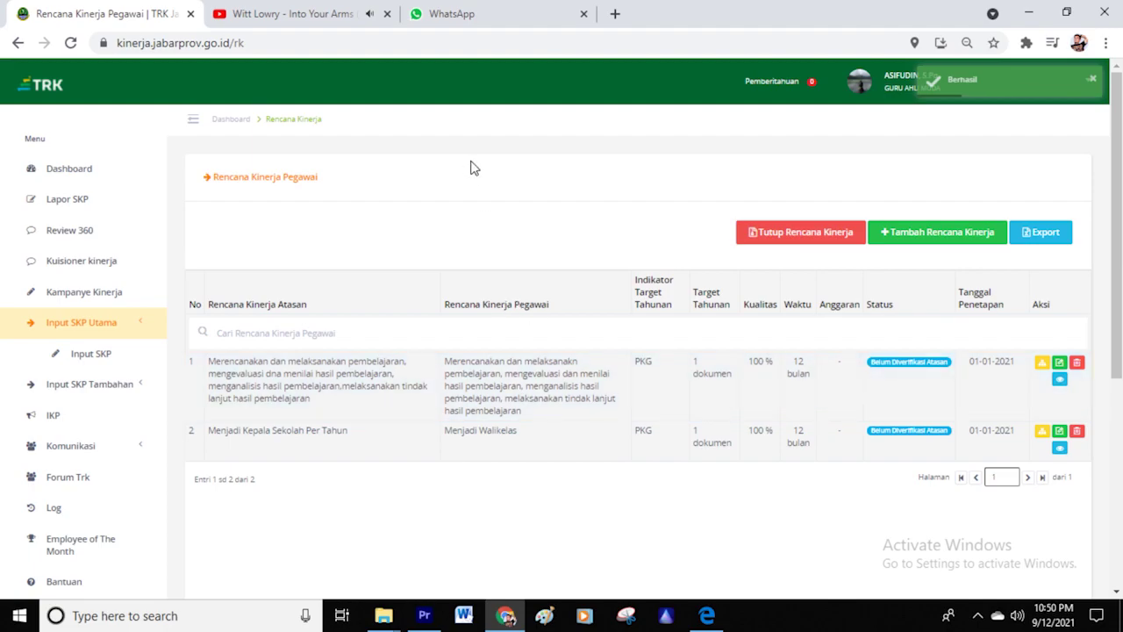
Start a new plan under "Mengikuti diklat fungsional antara 30-80 jam | Sertifikatb Diklat" with Rencana Kinerja "Mengikuti diklat fungsional antara 30-80 jam"
{"action": "left_click", "coordinate": [983, 237]}
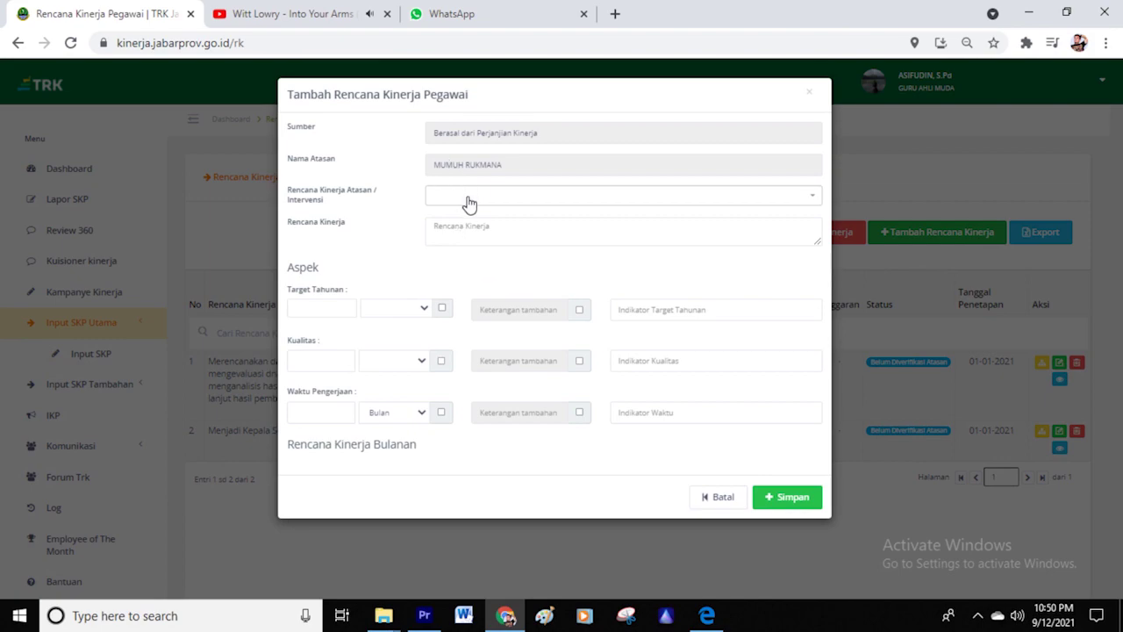
{"action": "left_click", "coordinate": [466, 203]}
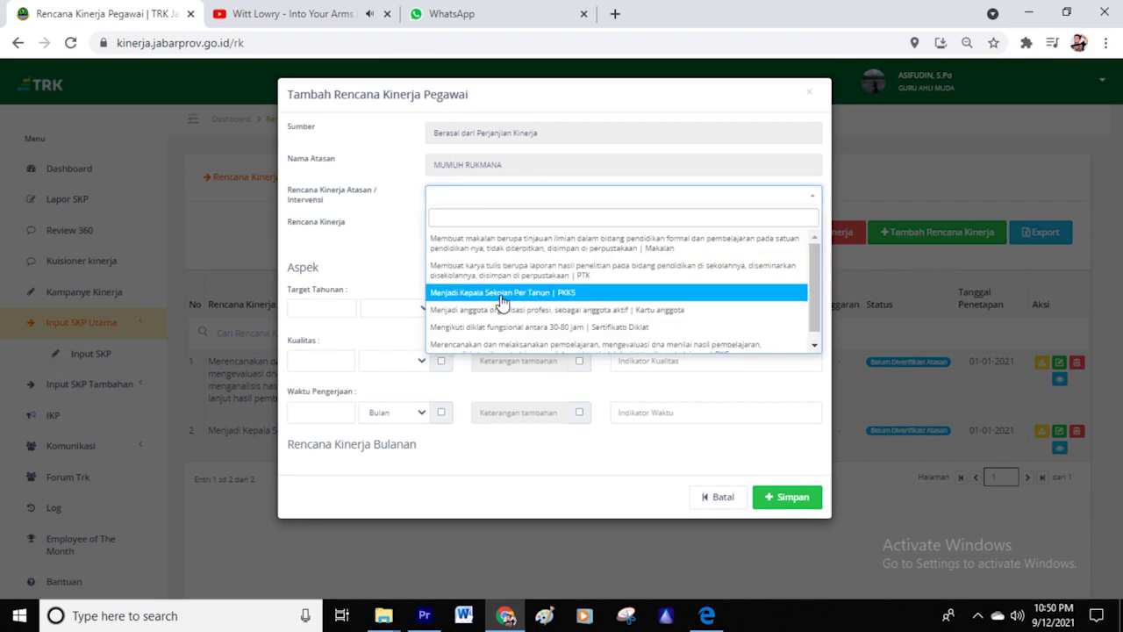
{"action": "left_click", "coordinate": [518, 329]}
{"action": "left_click", "coordinate": [465, 229]}
{"action": "type", "text": "Meng"}
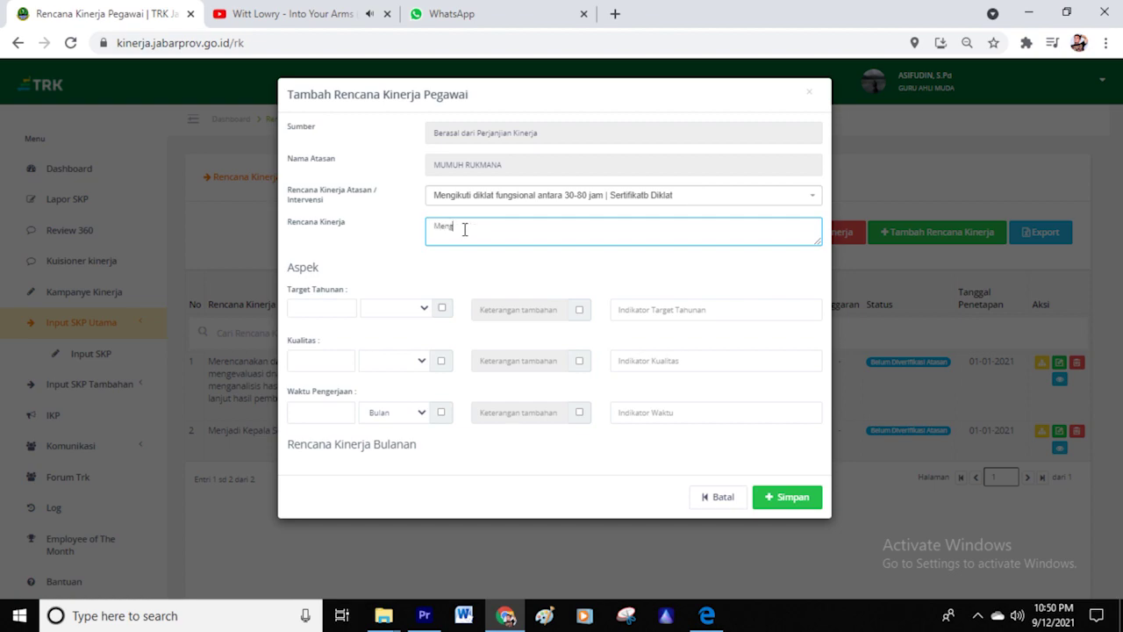
{"action": "type", "text": "ikuti diklat fungsional antara 30-80 jam"}
Set the diklat plan's aspects to Target Tahunan 1 dokumen, Kualitas 100 %, and Waktu Pengerjaan 1 Bulan
{"action": "left_click", "coordinate": [323, 307]}
{"action": "type", "text": "1"}
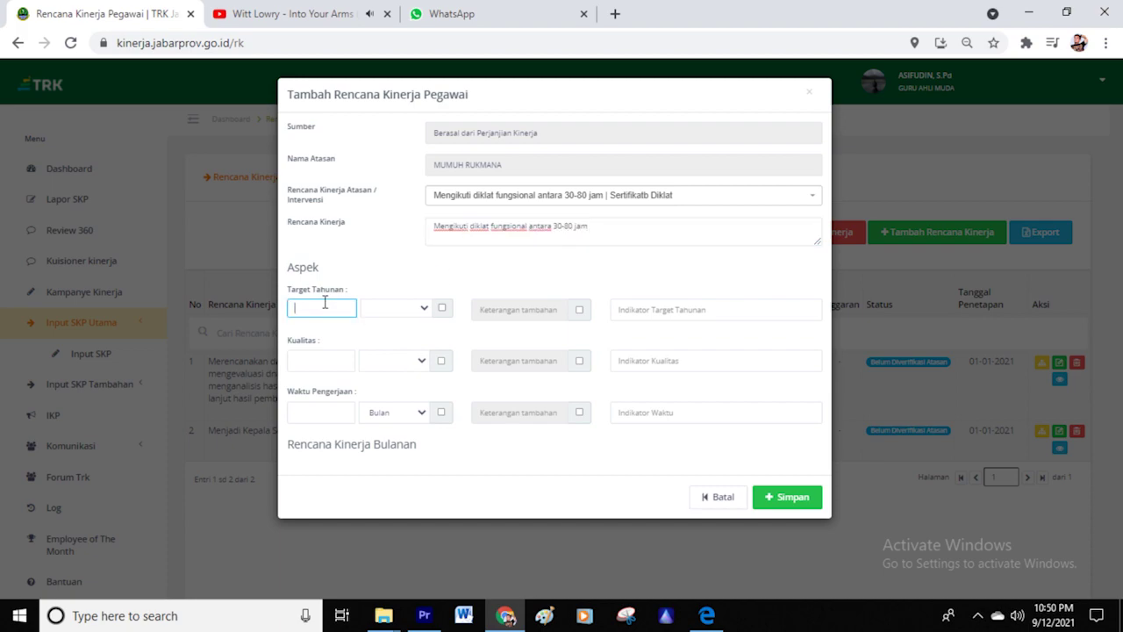
{"action": "left_click", "coordinate": [417, 309]}
{"action": "left_click", "coordinate": [410, 349]}
{"action": "left_click", "coordinate": [337, 360]}
{"action": "type", "text": "100"}
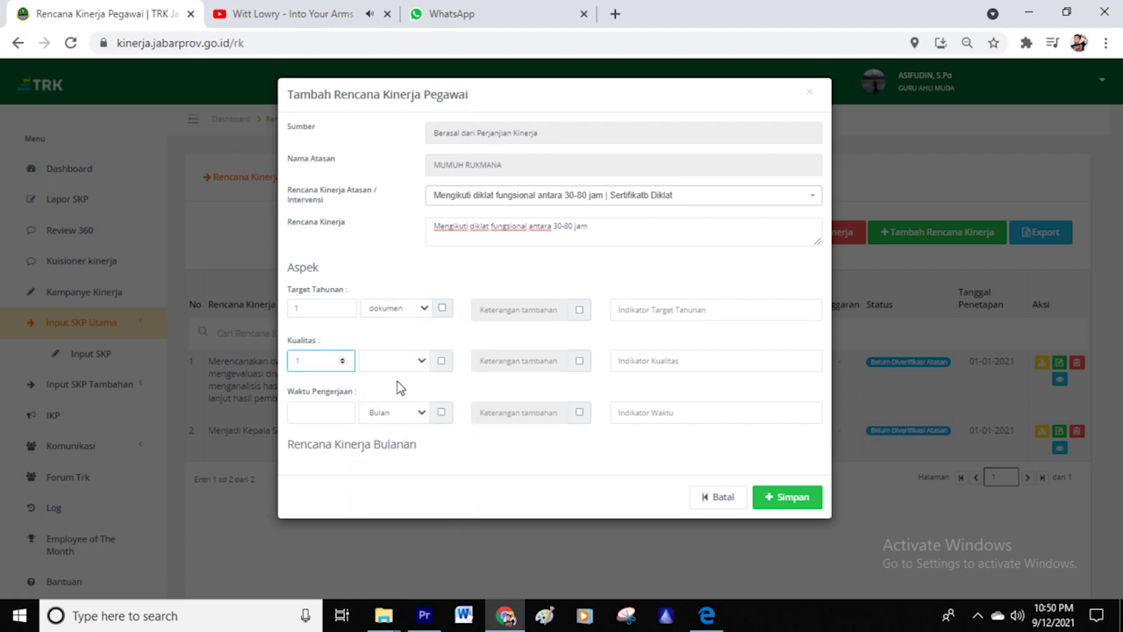
{"action": "left_click", "coordinate": [419, 361]}
{"action": "left_click", "coordinate": [392, 252]}
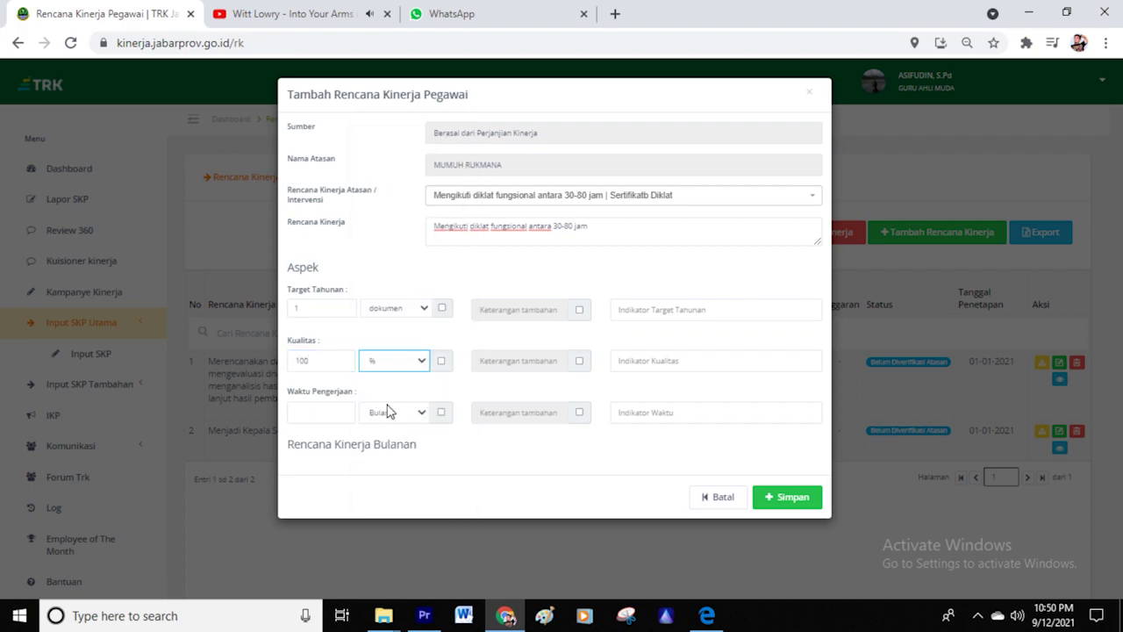
{"action": "left_click", "coordinate": [323, 410]}
{"action": "type", "text": "1"}
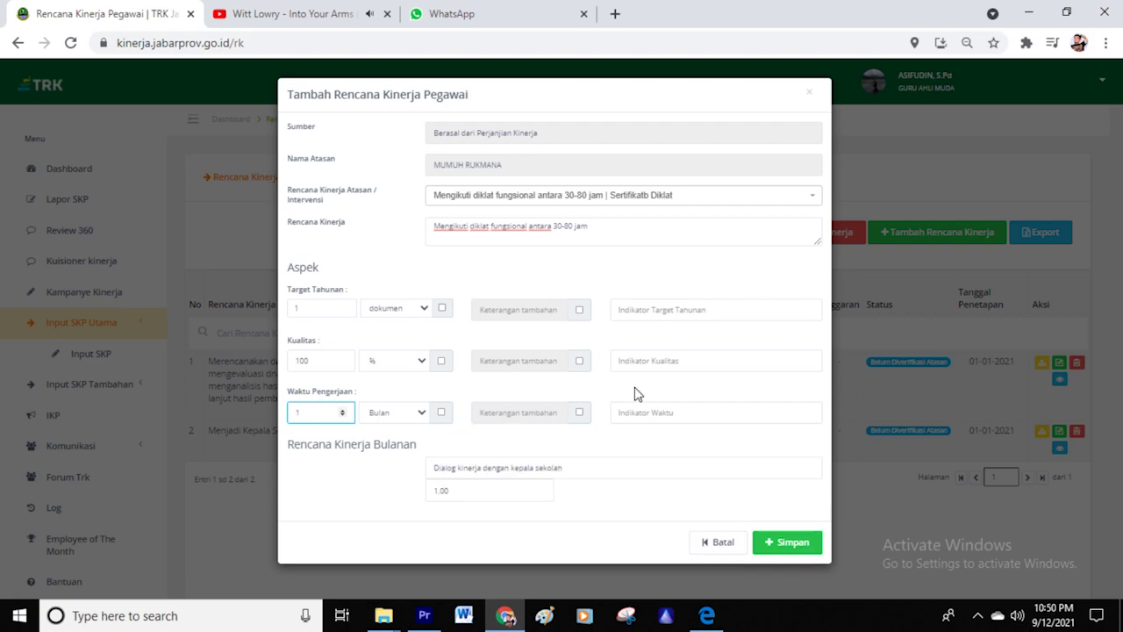
Enter the diklat plan's indicators: "Sertifikat diklat" for Target Tahunan, "Konten diklat dan jumlah jam" for Kualitas, and 1 for Waktu
{"action": "left_click", "coordinate": [667, 309]}
{"action": "type", "text": "Sertifikat diklat"}
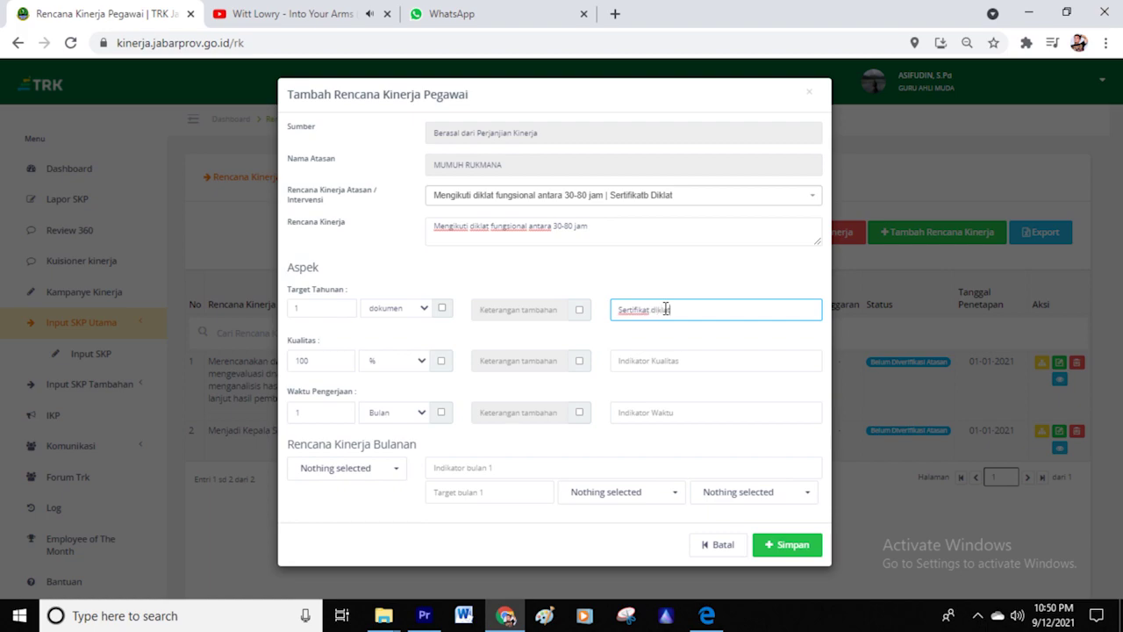
{"action": "left_click", "coordinate": [660, 363]}
{"action": "type", "text": "konten diklat dan jumlah jam"}
{"action": "left_click", "coordinate": [672, 412]}
{"action": "type", "text": "1"}
Assign the diklat plan's month to april with indicator "Mengikuti diklat fungsional antara 30-80 jam" and target 1
{"action": "left_click", "coordinate": [359, 471]}
{"action": "left_click", "coordinate": [322, 443]}
{"action": "left_click", "coordinate": [431, 466]}
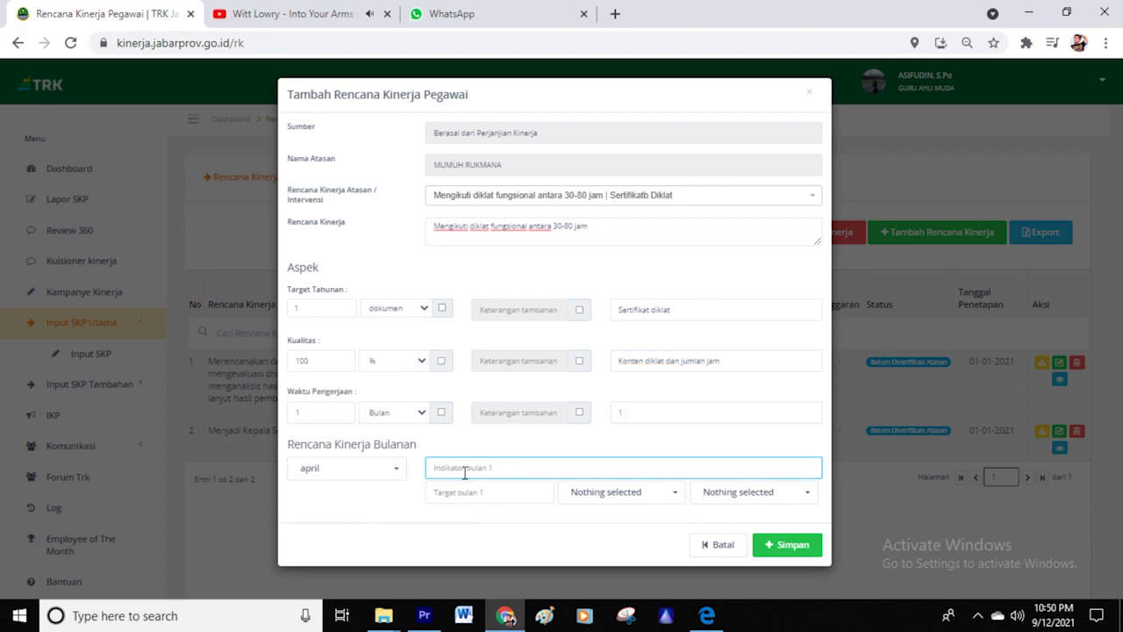
{"action": "left_click_drag", "start_coordinate": [602, 238], "coordinate": [391, 252]}
{"action": "key", "text": "ctrl+c"}
{"action": "left_click", "coordinate": [510, 467]}
{"action": "key", "text": "ctrl+v"}
{"action": "left_click", "coordinate": [516, 491]}
{"action": "type", "text": "1"}
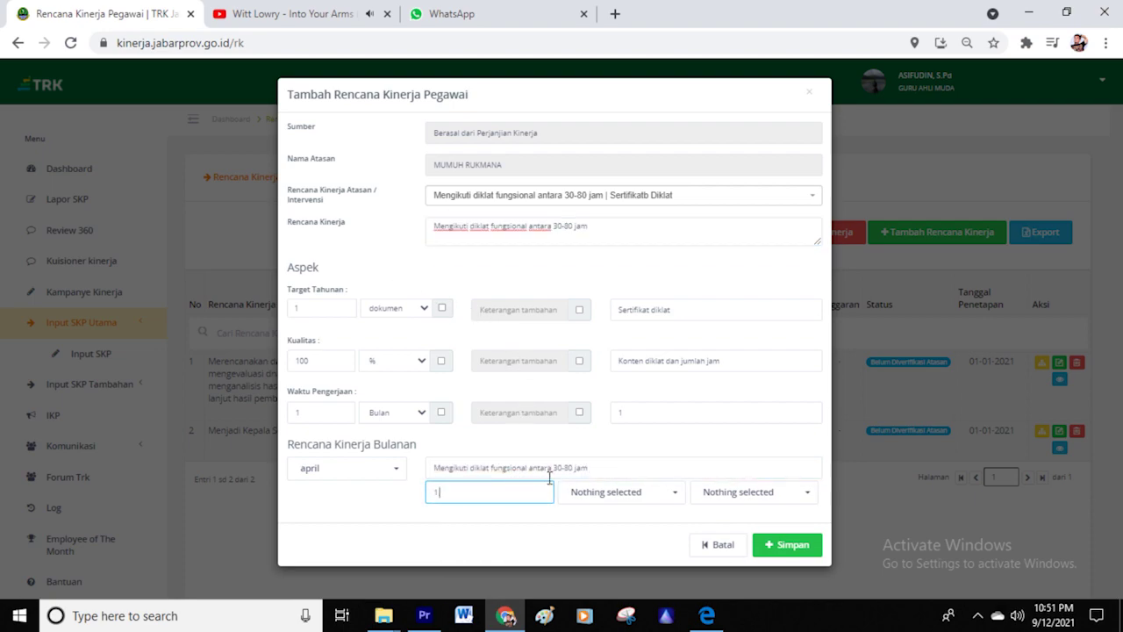
Choose the april target's unit and percentage, and save the diklat plan
{"action": "left_click", "coordinate": [605, 493]}
{"action": "left_click", "coordinate": [594, 75]}
{"action": "left_click", "coordinate": [766, 492]}
{"action": "left_click", "coordinate": [713, 72]}
{"action": "left_click", "coordinate": [784, 545]}
{"action": "left_click", "coordinate": [641, 136]}
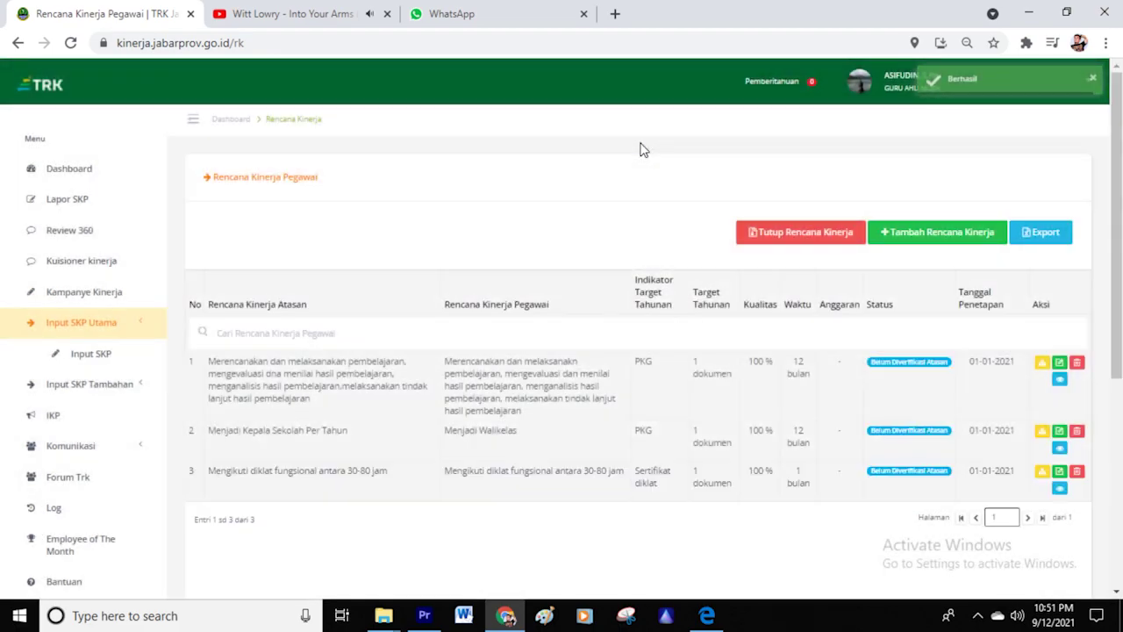
Add a plan under the PTK intervention with Rencana Kinerja "Membuat karya tulis berupa laporan hasil penelitian pada bidang pendidikan di sekolahnya, dismeinarkan diskeolah, disimpan di perpustakaan"
{"action": "left_click", "coordinate": [912, 236]}
{"action": "left_click", "coordinate": [463, 204]}
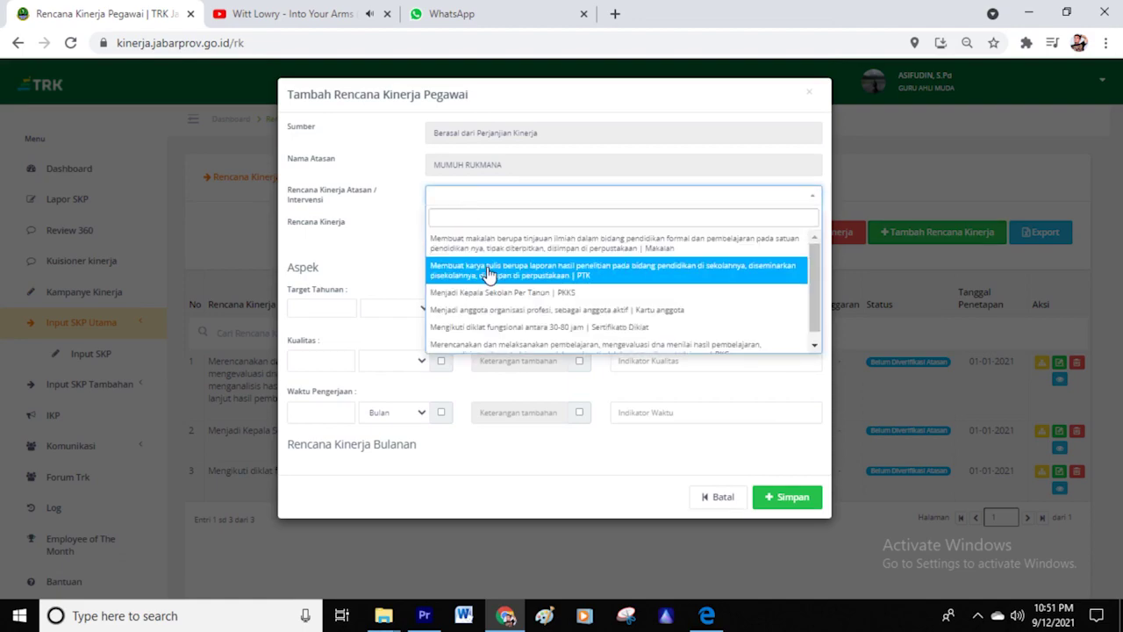
{"action": "left_click", "coordinate": [483, 277]}
{"action": "left_click", "coordinate": [470, 239]}
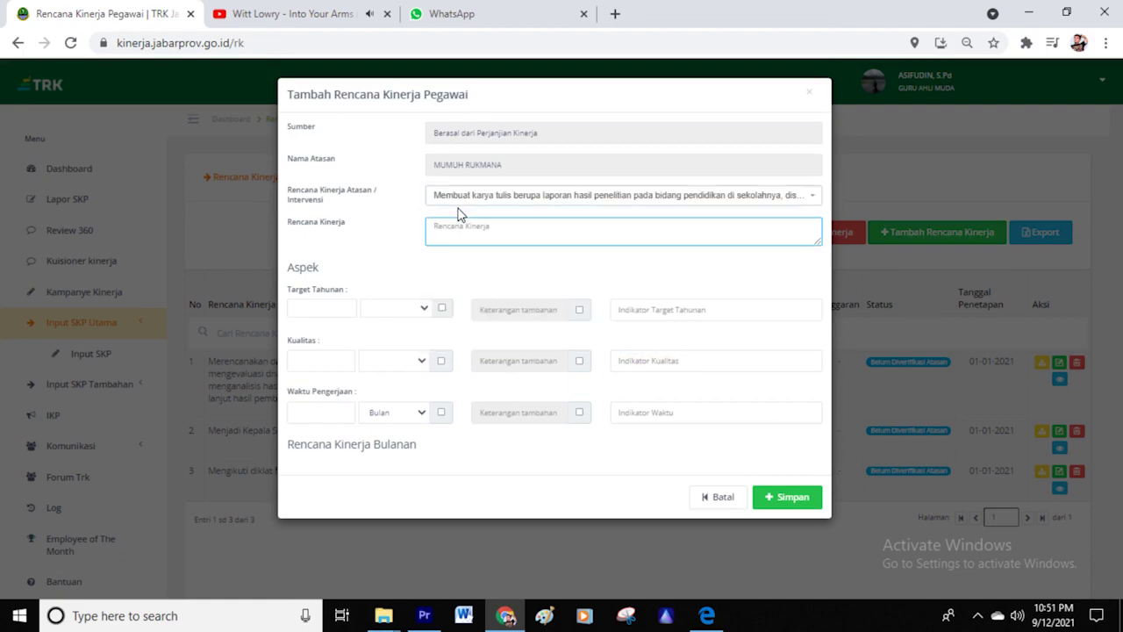
{"action": "type", "text": "Membuat karya tulis berupa laporan hasil pen"}
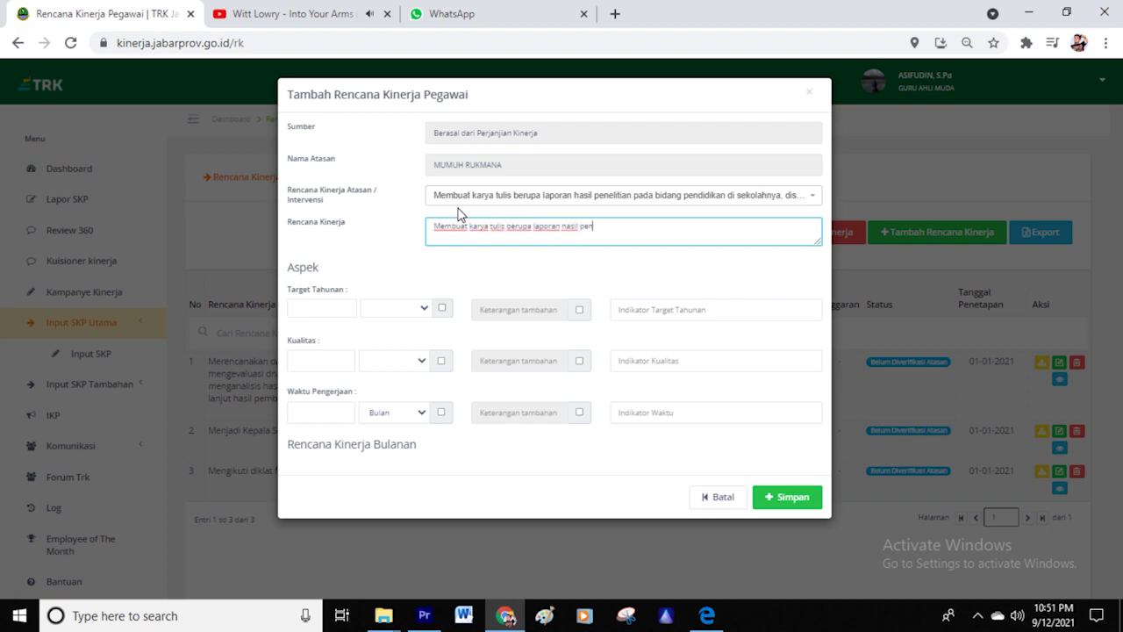
{"action": "type", "text": "elitian pada bidang pendidikan di sekolahnya, dismeinarkan diskeolan, disimpan"}
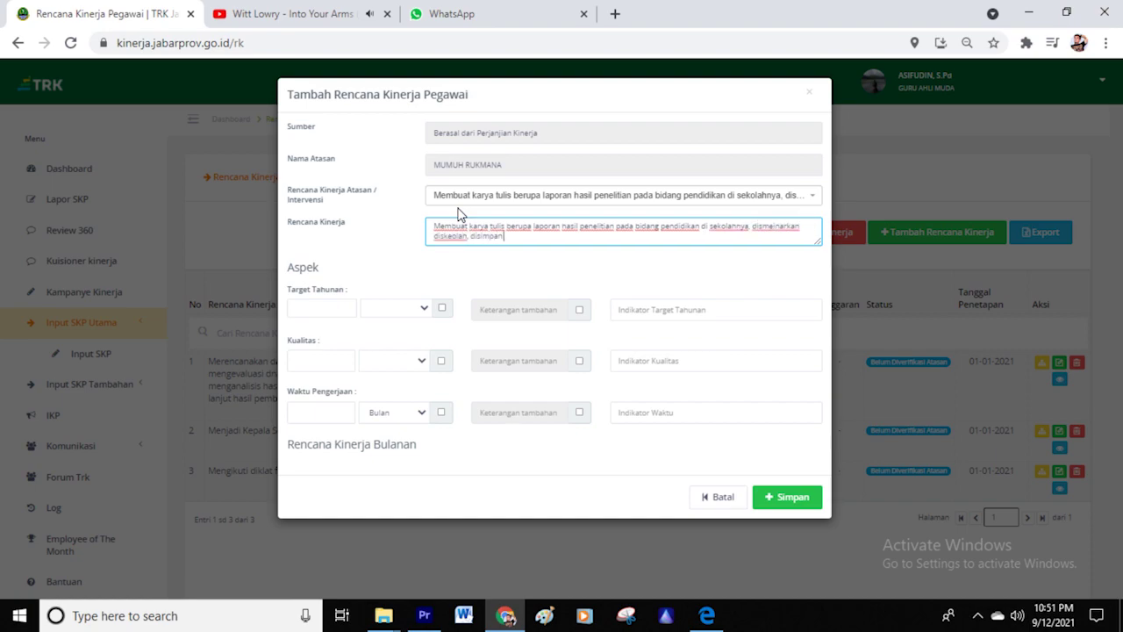
Set the PTK plan's aspects to Target Tahunan 1 dokumen, Kualitas 100 %, and Waktu Pengerjaan 6 Bulan
{"action": "left_click", "coordinate": [329, 314]}
{"action": "type", "text": "1"}
{"action": "left_click", "coordinate": [395, 308]}
{"action": "left_click", "coordinate": [396, 328]}
{"action": "left_click", "coordinate": [326, 364]}
{"action": "type", "text": "100"}
{"action": "left_click", "coordinate": [407, 361]}
{"action": "left_click", "coordinate": [395, 128]}
{"action": "left_click", "coordinate": [327, 413]}
{"action": "type", "text": "6"}
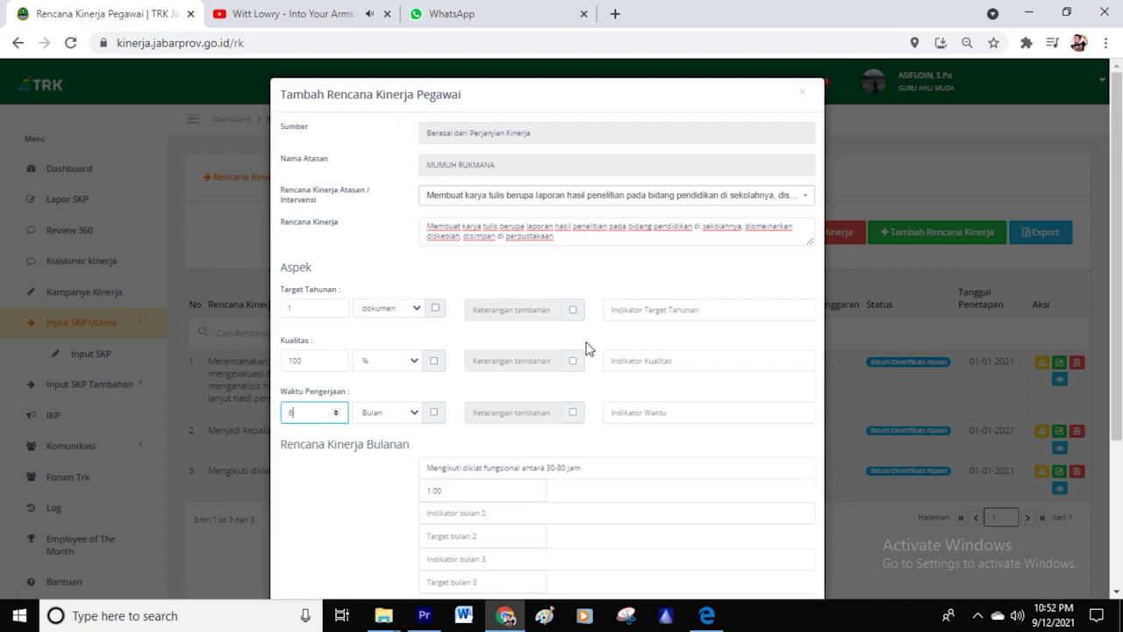
Change Waktu Pengerjaan to 3 Bulan and enter the indicators "PTK" for Target Tahunan, "Kesesuaian dengan juknis" for Kualitas, and 3 for Waktu
{"action": "left_click", "coordinate": [728, 305]}
{"action": "type", "text": "PTK"}
{"action": "left_click", "coordinate": [657, 363]}
{"action": "type", "text": "Kesesuaian dengan juknis"}
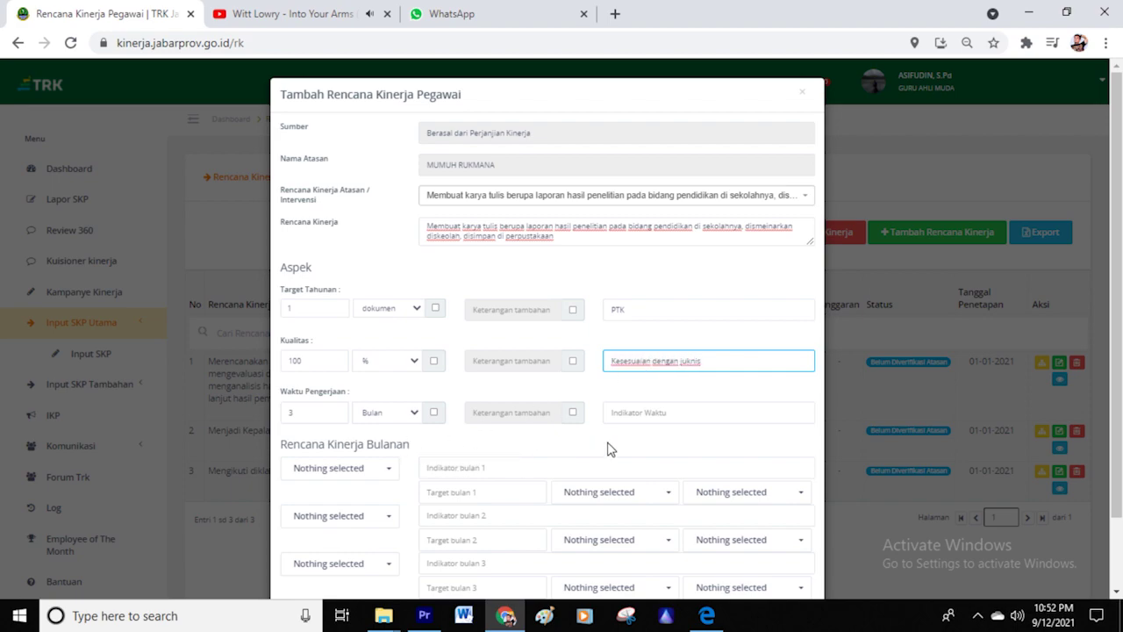
{"action": "left_click", "coordinate": [631, 412]}
{"action": "type", "text": "3"}
Fill the first monthly plan with januari, indicator "Membuat BAB 1 dan BAb 2", target 1.00 kegiatan, and 100%
{"action": "scroll", "coordinate": [476, 360], "scroll_direction": "down", "scroll_amount": 1}
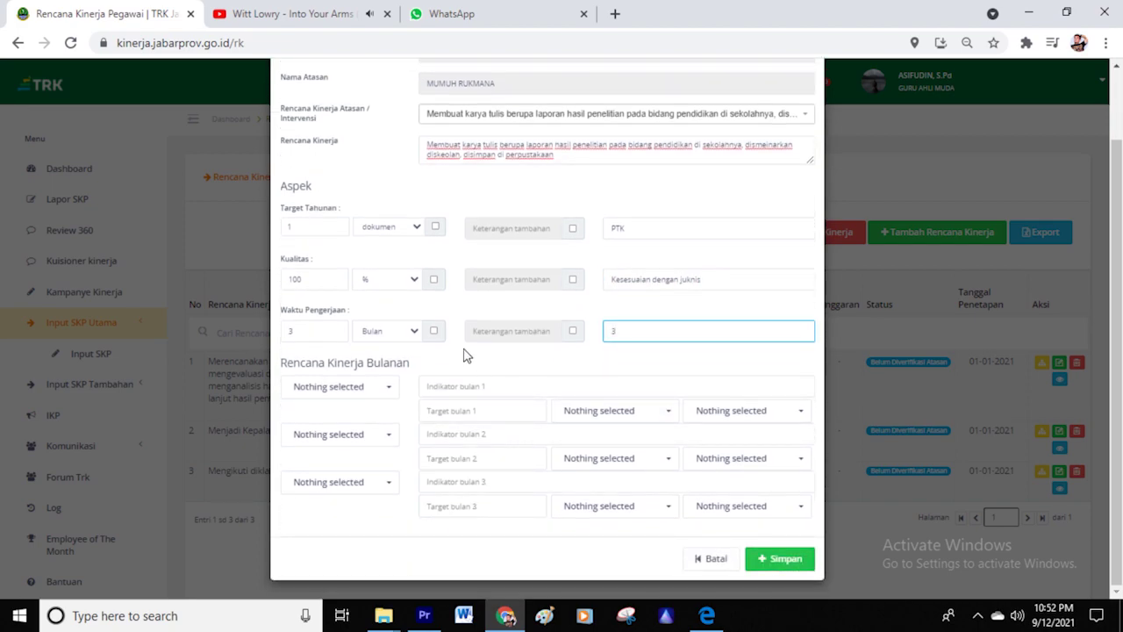
{"action": "left_click", "coordinate": [344, 388]}
{"action": "left_click", "coordinate": [338, 412]}
{"action": "left_click", "coordinate": [535, 386]}
{"action": "type", "text": "Membuat BAB 1 dan BAb I"}
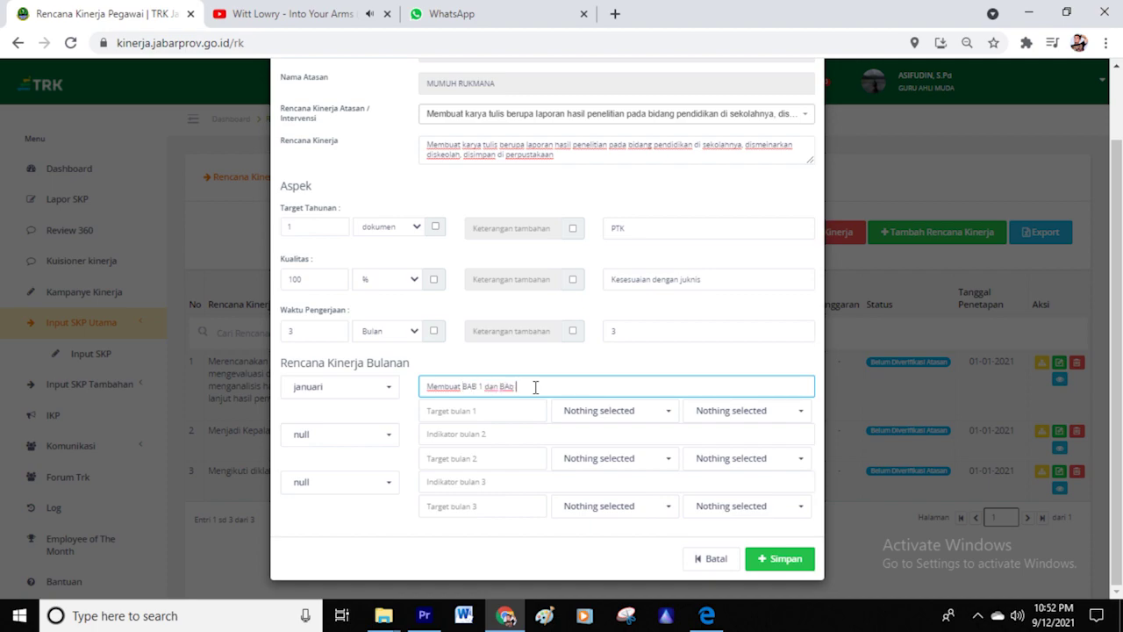
{"action": "left_click", "coordinate": [519, 407]}
{"action": "type", "text": "1.00"}
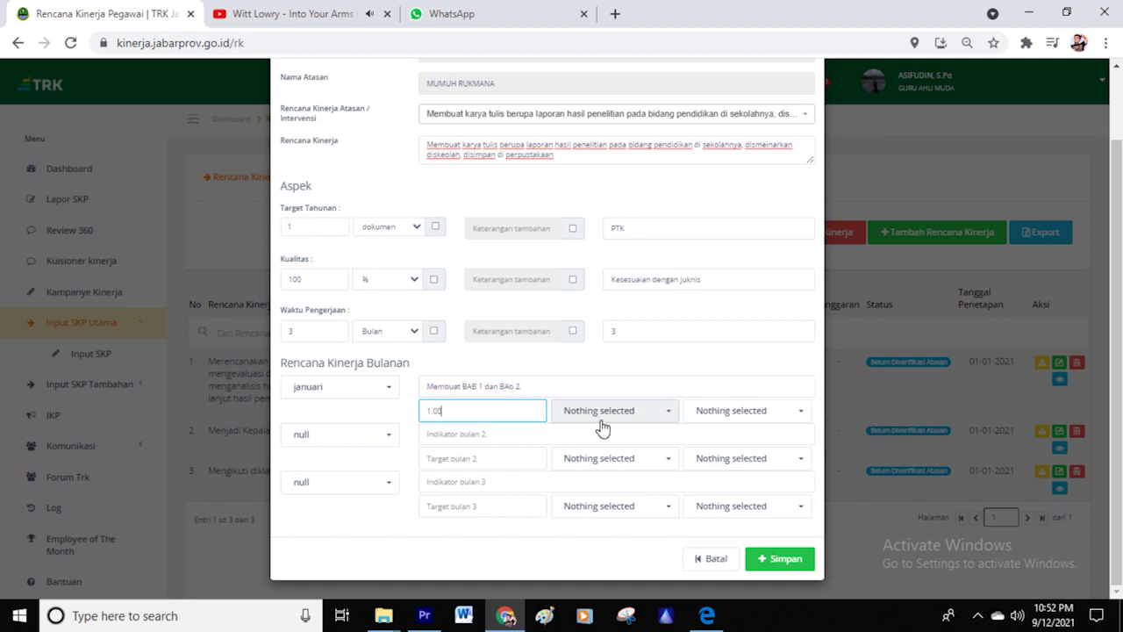
{"action": "left_click", "coordinate": [600, 414]}
{"action": "left_click", "coordinate": [581, 98]}
{"action": "left_click", "coordinate": [729, 412]}
{"action": "left_click", "coordinate": [719, 79]}
Fill the second monthly plan with februari, indicator "Membuat BAB 3, 4 dan 5", target 1.00 kegiatan, and 100%
{"action": "left_click", "coordinate": [331, 435]}
{"action": "left_click", "coordinate": [315, 463]}
{"action": "left_click", "coordinate": [546, 429]}
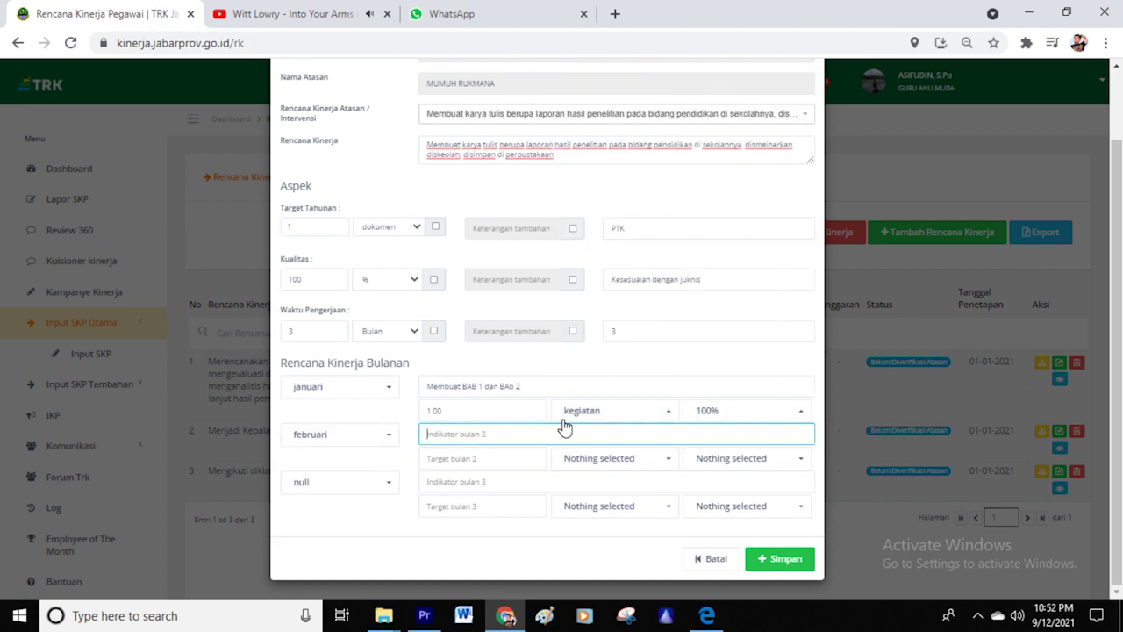
{"action": "type", "text": "Membuat BAB 3,"}
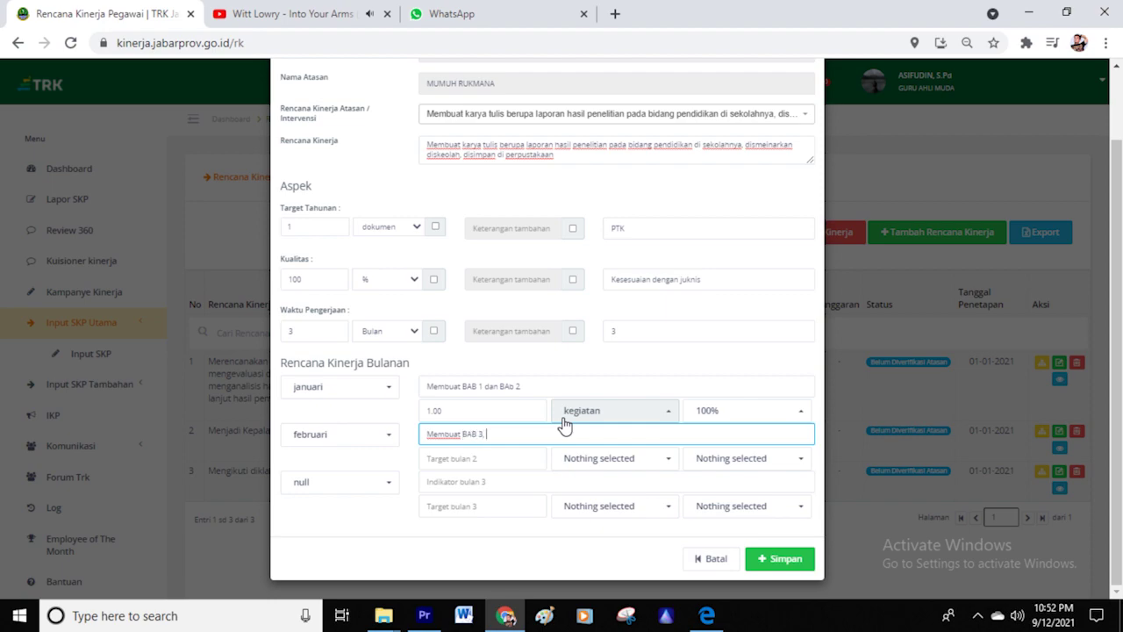
{"action": "type", "text": " 4 dan 5"}
{"action": "left_click", "coordinate": [501, 458]}
{"action": "type", "text": "1.00"}
{"action": "left_click", "coordinate": [595, 461]}
{"action": "left_click", "coordinate": [582, 98]}
{"action": "left_click", "coordinate": [763, 458]}
{"action": "left_click", "coordinate": [716, 79]}
Assign the third monthly plan to maret with indicator "Membuat PTK" and target 1
{"action": "left_click", "coordinate": [351, 482]}
{"action": "left_click", "coordinate": [338, 514]}
{"action": "left_click", "coordinate": [519, 482]}
{"action": "type", "text": "Memb"}
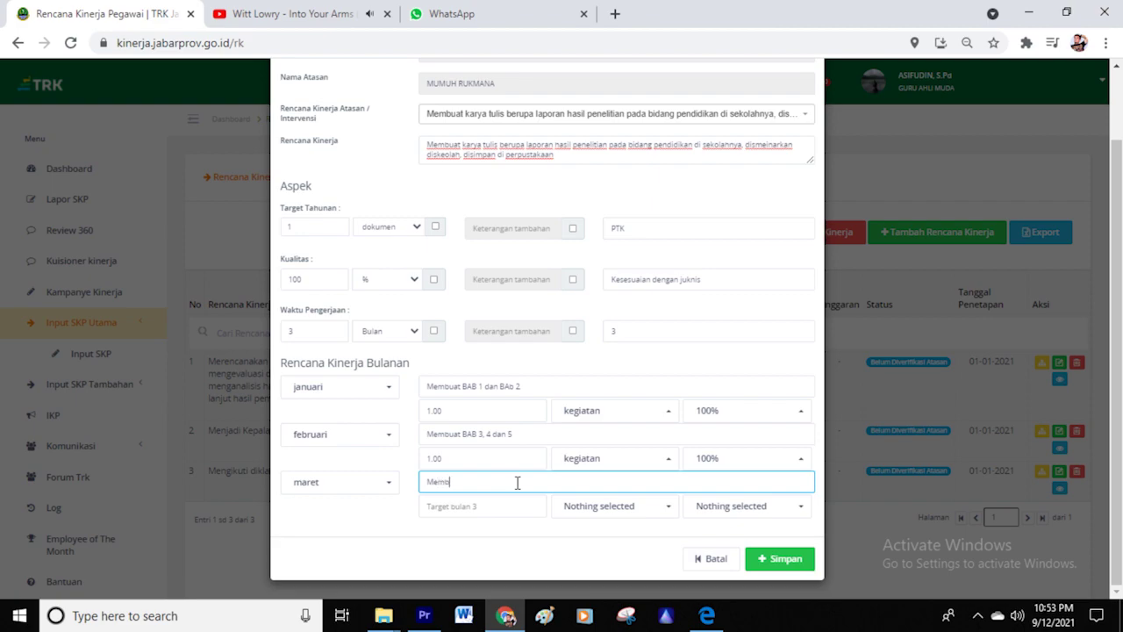
{"action": "type", "text": "uat PTK"}
{"action": "left_click", "coordinate": [514, 505]}
{"action": "type", "text": "1"}
Set the maret target's unit to dokumen and its percentage to 100%, and save the PTK plan
{"action": "left_click", "coordinate": [614, 506]}
{"action": "left_click", "coordinate": [583, 75]}
{"action": "left_click", "coordinate": [746, 506]}
{"action": "left_click", "coordinate": [718, 81]}
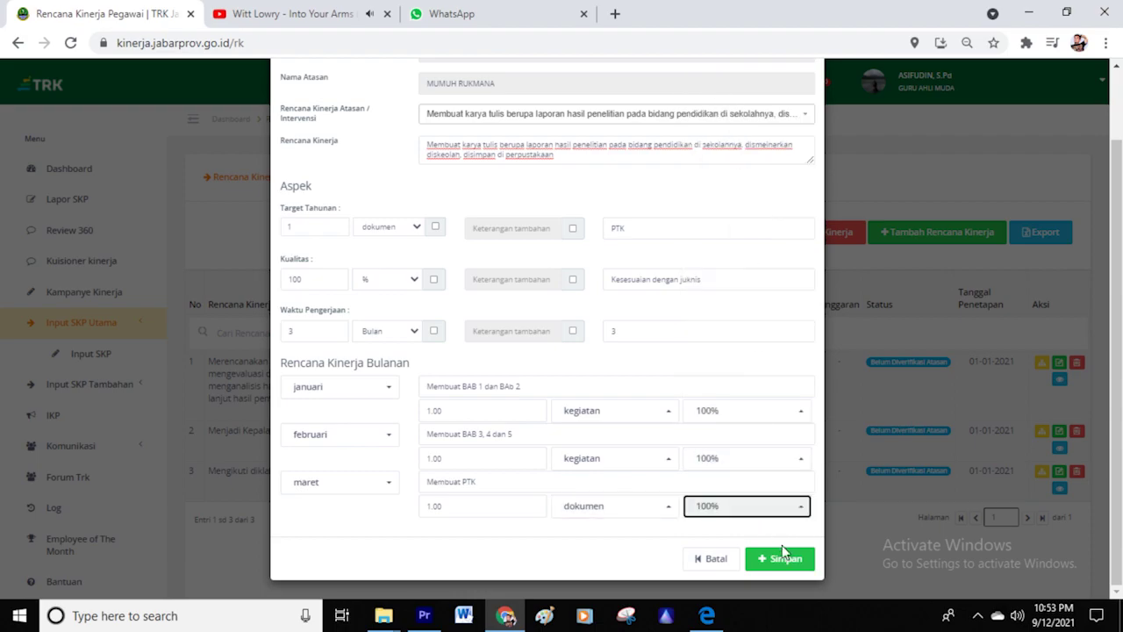
{"action": "left_click", "coordinate": [785, 569]}
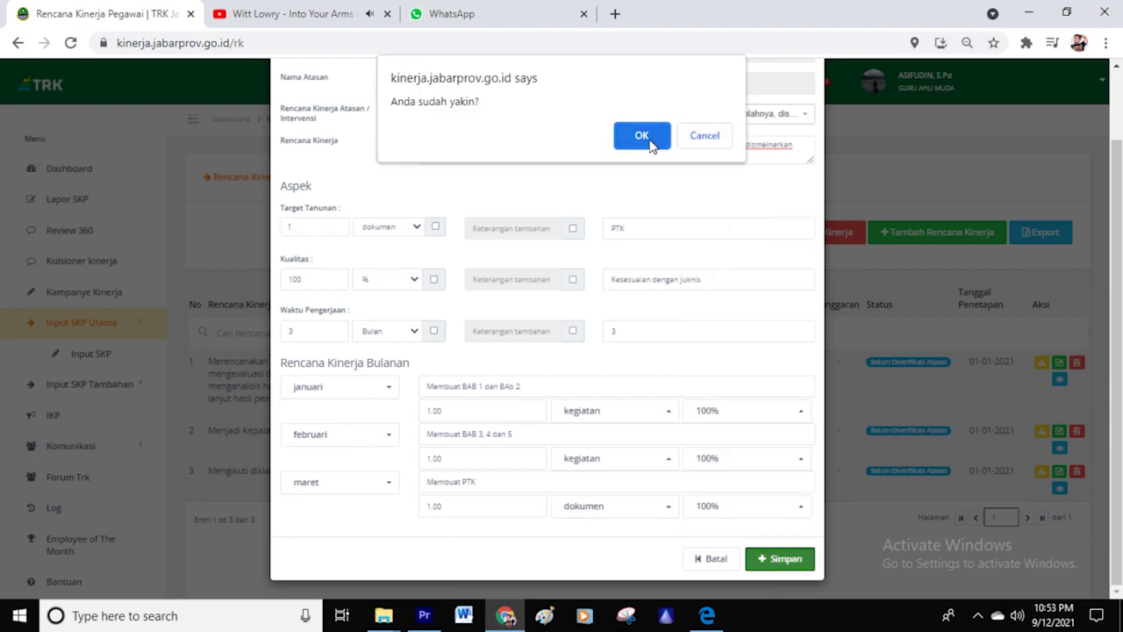
{"action": "left_click", "coordinate": [651, 140]}
{"action": "scroll", "coordinate": [376, 381], "scroll_direction": "down", "scroll_amount": 2}
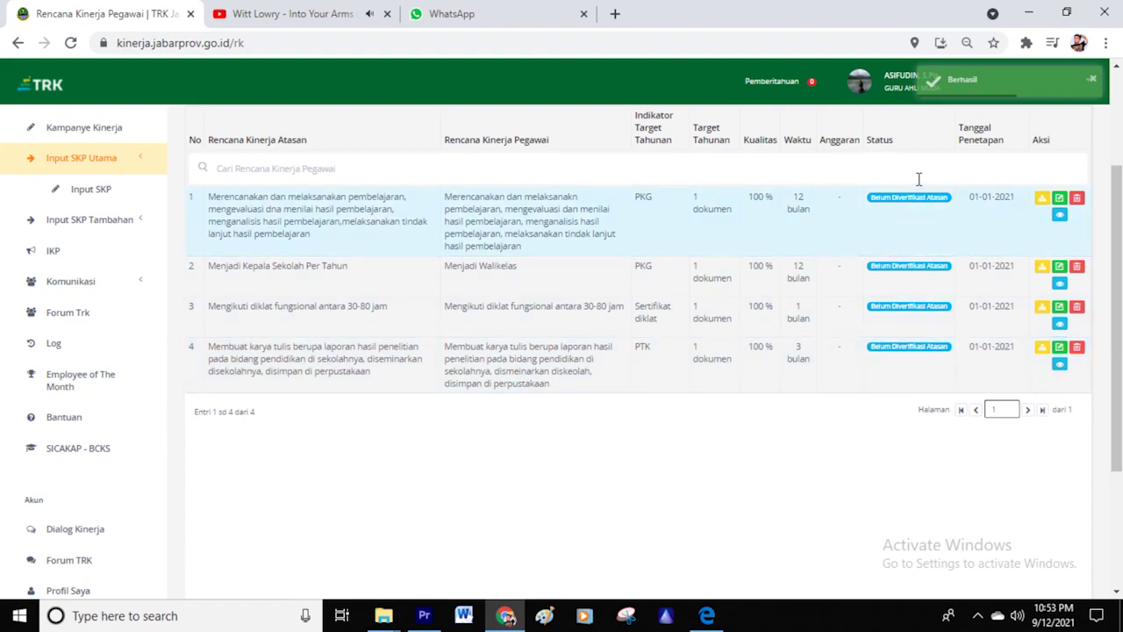
{"action": "scroll", "coordinate": [930, 210], "scroll_direction": "up", "scroll_amount": 2}
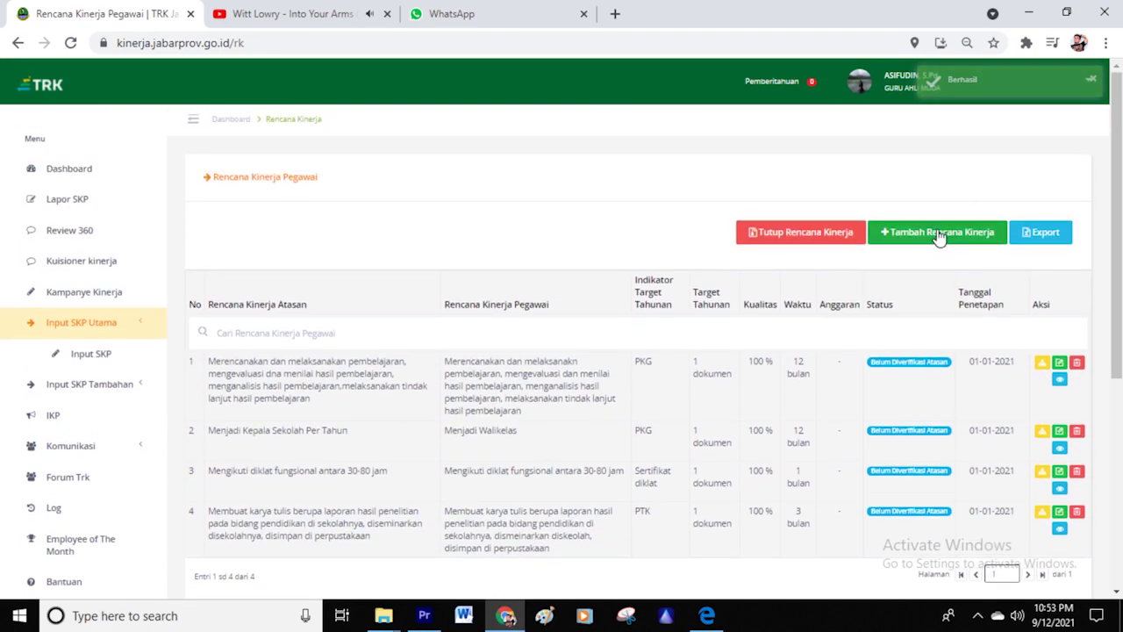
Start a new plan under the superior's "Membuat makalah berupa tinjauan ilmiah" intervention with the Makalah indicator
{"action": "left_click", "coordinate": [935, 229]}
{"action": "left_click", "coordinate": [493, 201]}
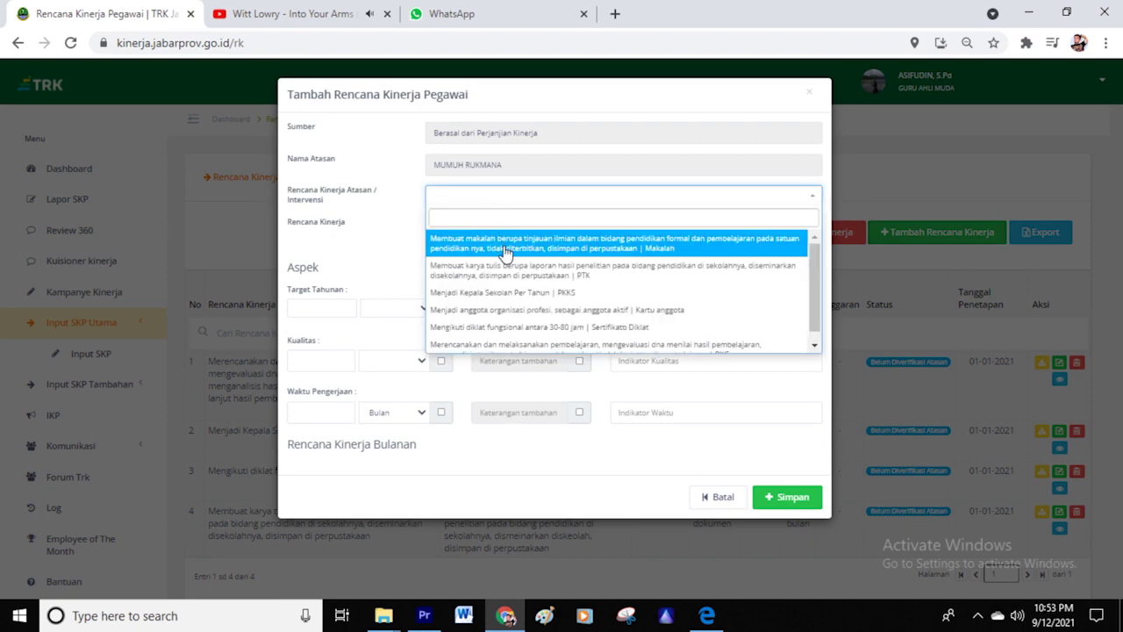
{"action": "left_click", "coordinate": [478, 234]}
Enter the Rencana Kinerja "Membuat makalah berupa tinjauan ilmiah dalam bidang pendidikan formal dan pembelajaran di satuan pendidikan nya, tidka diterbitkan, disimpan di perpustakaan"
{"action": "left_click", "coordinate": [473, 226]}
{"action": "type", "text": "Membuat "}
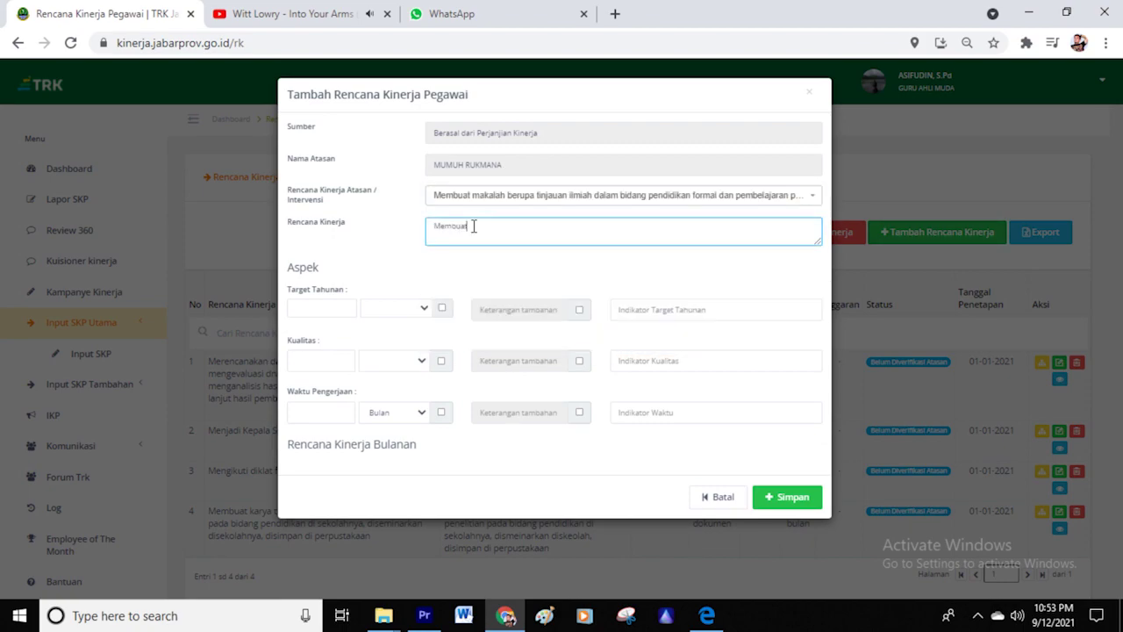
{"action": "type", "text": "makalah berupa y"}
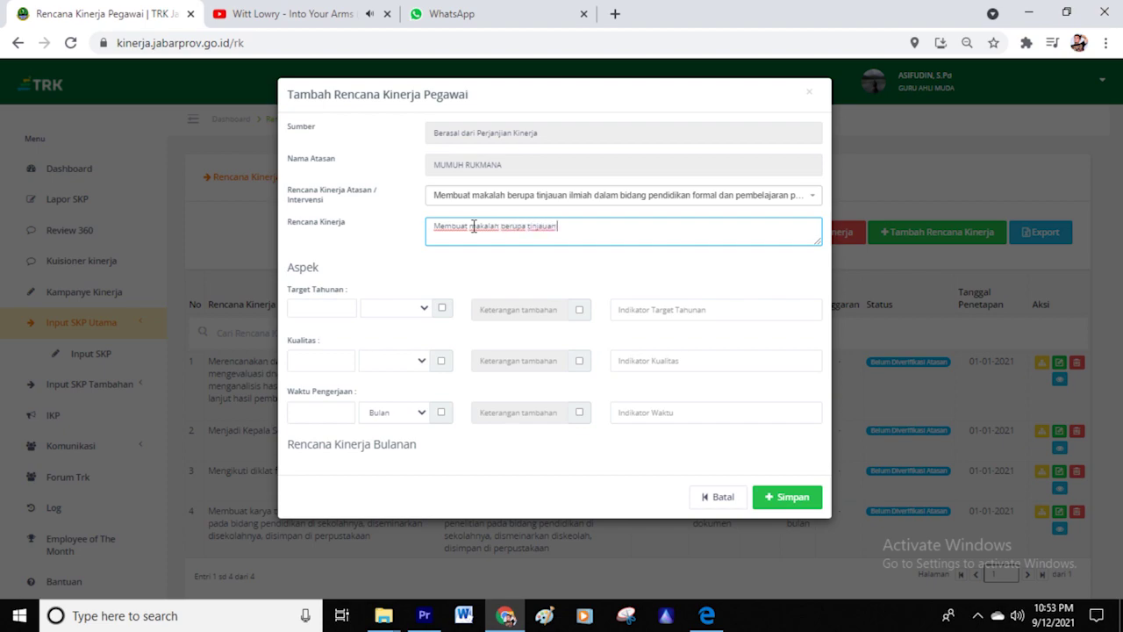
{"action": "type", "text": "injauan ilmian dalam pendidikann"}
{"action": "key", "text": "BackSpace"}
{"action": "key", "text": "BackSpace"}
{"action": "key", "text": "BackSpace"}
{"action": "key", "text": "BackSpace"}
{"action": "key", "text": "BackSpace"}
{"action": "key", "text": "BackSpace"}
{"action": "key", "text": "BackSpace"}
{"action": "key", "text": "BackSpace"}
{"action": "key", "text": "BackSpace"}
{"action": "key", "text": "BackSpace"}
{"action": "key", "text": "BackSpace"}
{"action": "key", "text": "BackSpace"}
{"action": "key", "text": "BackSpace"}
{"action": "type", "text": "bidang pendidikan formal"}
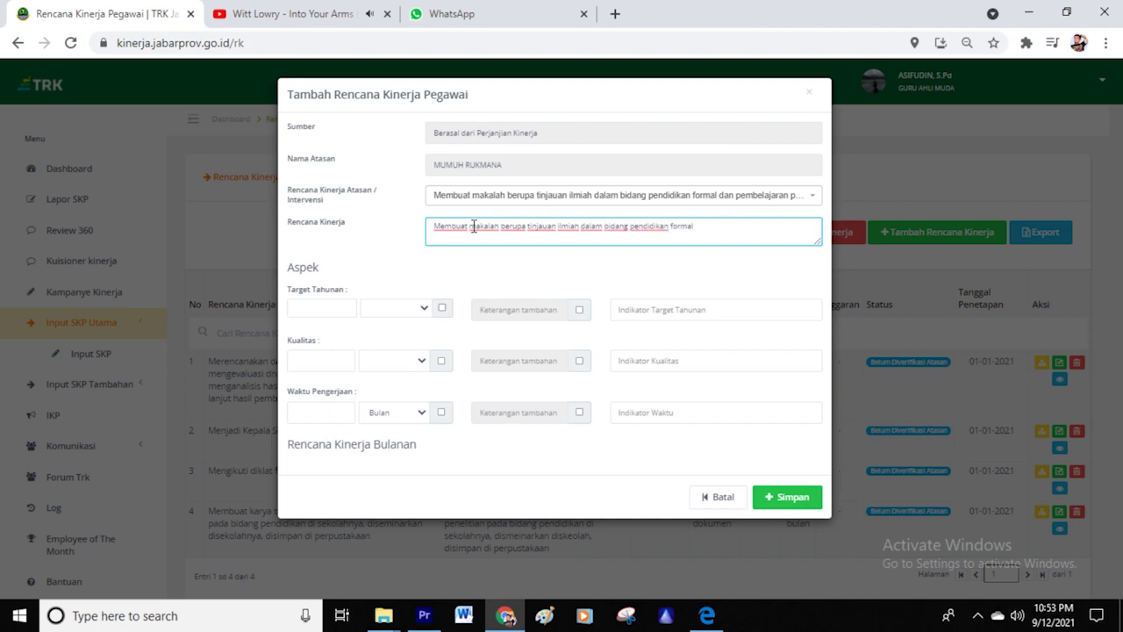
{"action": "type", "text": " dan pembelajaran di satuan pendidikan nya, tidka dite"}
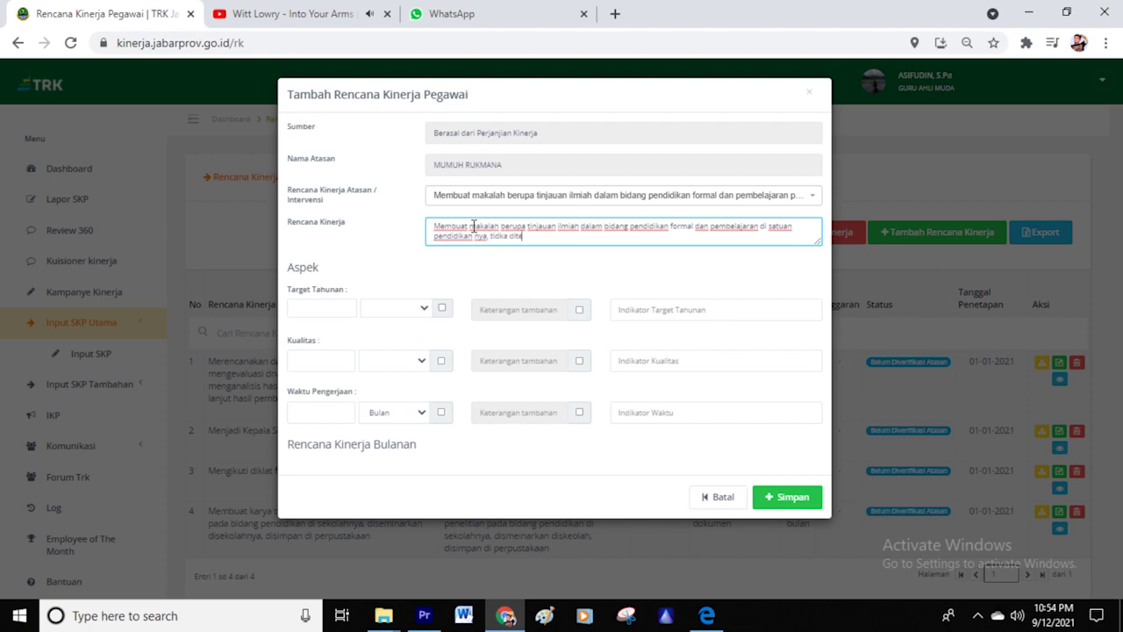
{"action": "type", "text": ". disimpan di perpustakaan"}
Set the makalah plan's aspects to Target Tahunan 1 dokumen, Kualitas 100 %, and Waktu Pengerjaan 6 Bulan
{"action": "left_click", "coordinate": [316, 308]}
{"action": "type", "text": "1"}
{"action": "left_click", "coordinate": [401, 309]}
{"action": "left_click", "coordinate": [394, 334]}
{"action": "left_click", "coordinate": [332, 361]}
{"action": "type", "text": "1"}
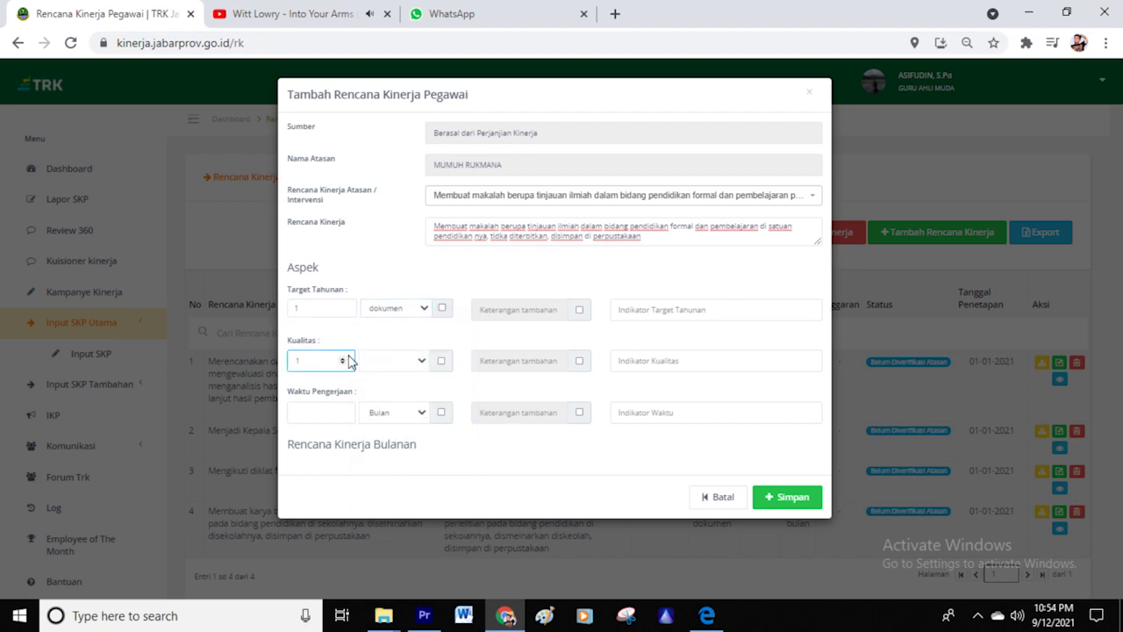
{"action": "type", "text": "00"}
{"action": "left_click", "coordinate": [420, 360]}
{"action": "left_click", "coordinate": [391, 143]}
{"action": "left_click", "coordinate": [320, 412]}
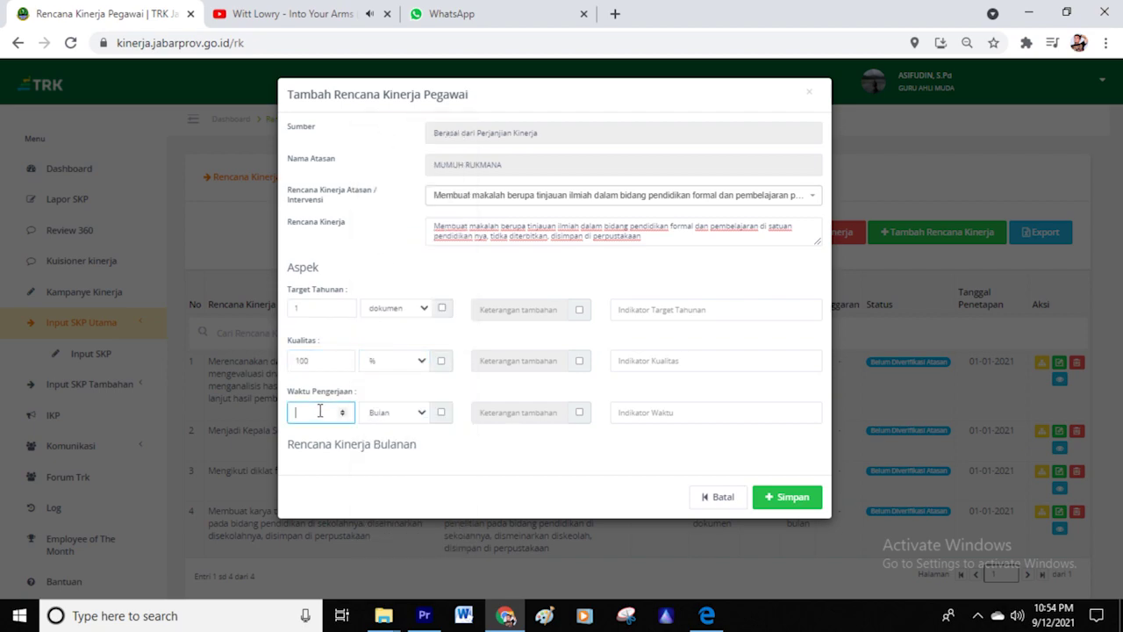
{"action": "type", "text": "6"}
Enter the makalah plan's indicators: "Membuat Makalah" for Target Tahunan, "Kesesuaian dengan juknis" for Kualitas, and 6 for Waktu
{"action": "left_click", "coordinate": [668, 309]}
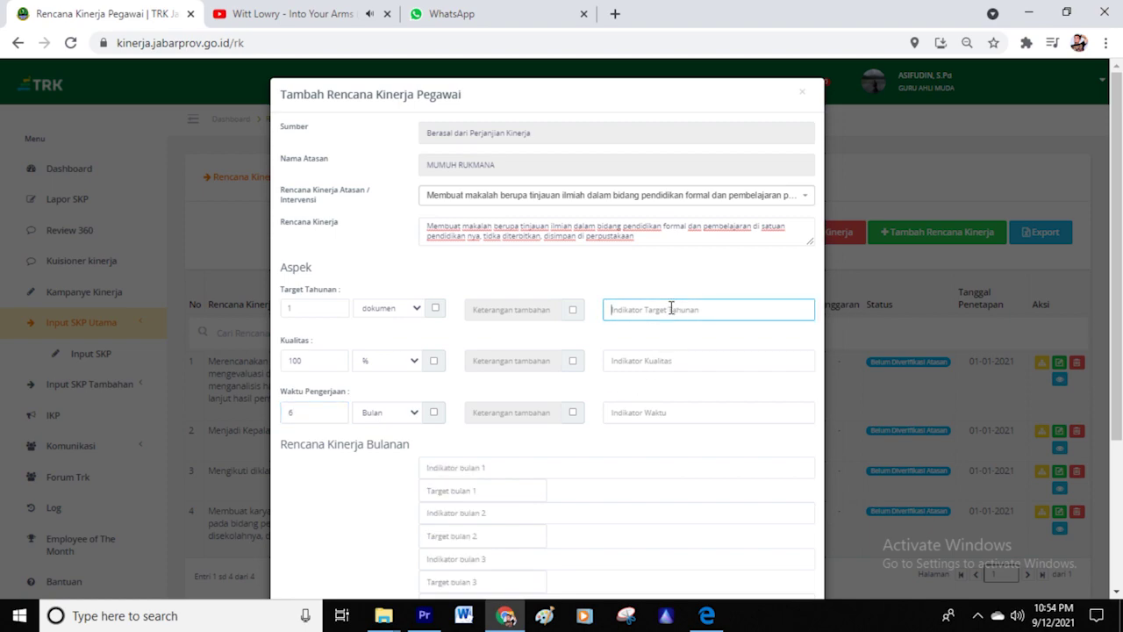
{"action": "type", "text": "Membuat M"}
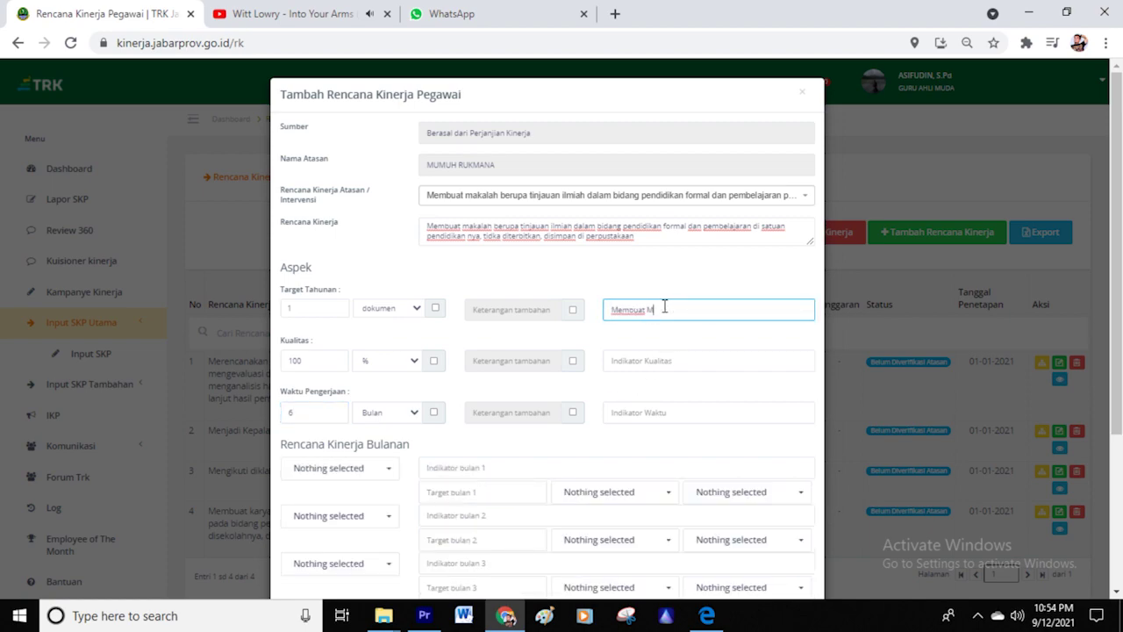
{"action": "type", "text": "akalah"}
{"action": "left_click", "coordinate": [689, 357]}
{"action": "type", "text": "Kesesuaian dengan juknis"}
{"action": "left_click", "coordinate": [660, 406]}
{"action": "type", "text": "6"}
Fill the first monthly plan with april, indicator "Membuat BAB 1", target 1.00 kegiatan, and 100%
{"action": "scroll", "coordinate": [604, 414], "scroll_direction": "down", "scroll_amount": 2}
{"action": "left_click", "coordinate": [361, 307]}
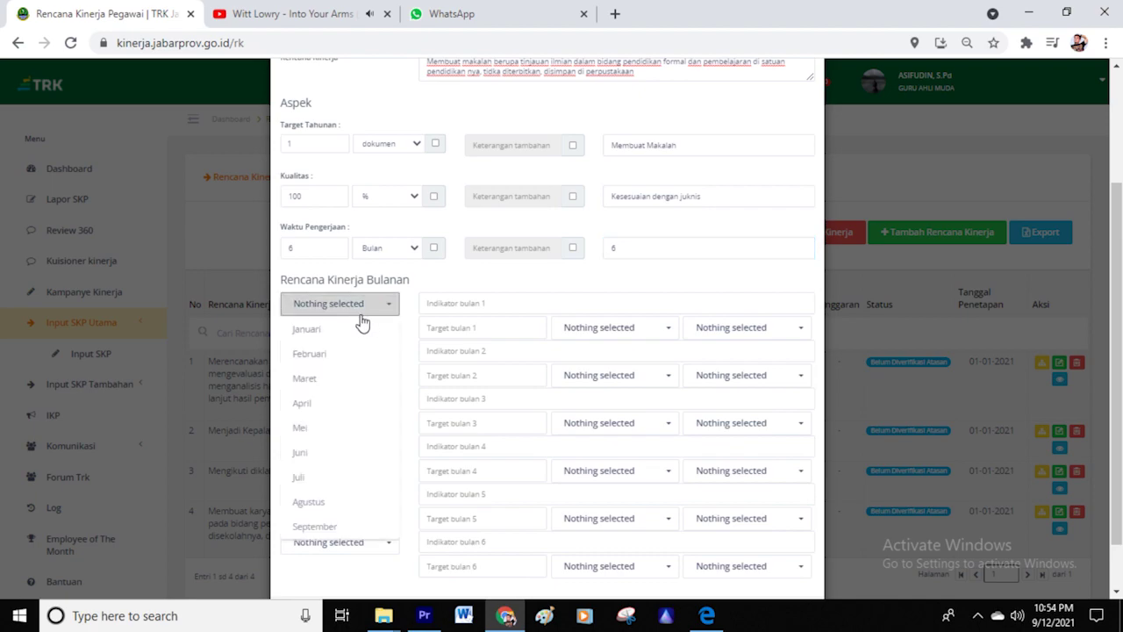
{"action": "left_click", "coordinate": [326, 401]}
{"action": "left_click", "coordinate": [486, 302]}
{"action": "type", "text": "Membuat Bac"}
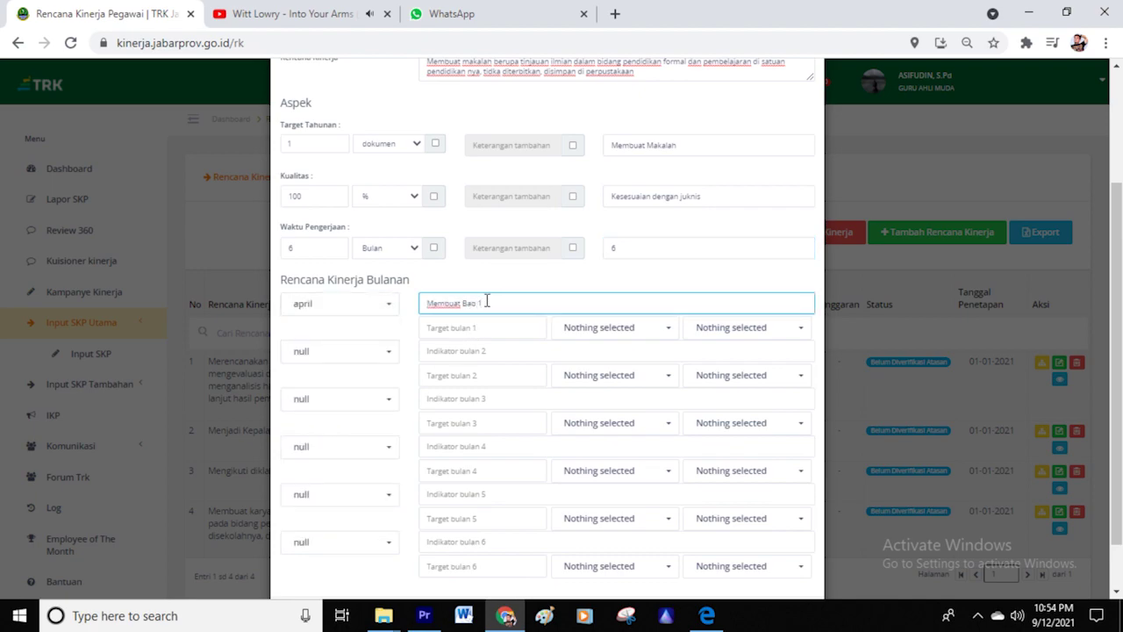
{"action": "type", "text": " 1"}
{"action": "left_click", "coordinate": [477, 326]}
{"action": "type", "text": "1.00"}
{"action": "left_click", "coordinate": [614, 327]}
{"action": "left_click", "coordinate": [586, 359]}
{"action": "left_click", "coordinate": [746, 327]}
{"action": "left_click", "coordinate": [722, 350]}
Fill the second monthly plan with mei, indicator "Membuat BAB 2", target 1.00 kegiatan, and 100%
{"action": "left_click", "coordinate": [340, 352]}
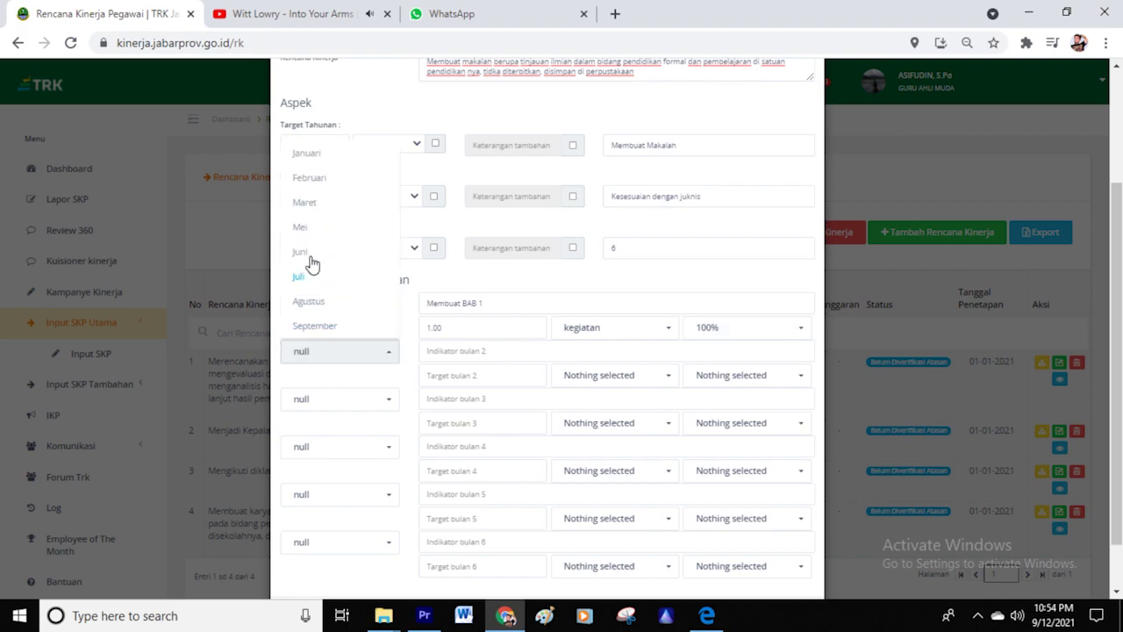
{"action": "left_click", "coordinate": [300, 231]}
{"action": "left_click", "coordinate": [465, 351]}
{"action": "type", "text": "Membuat BA"}
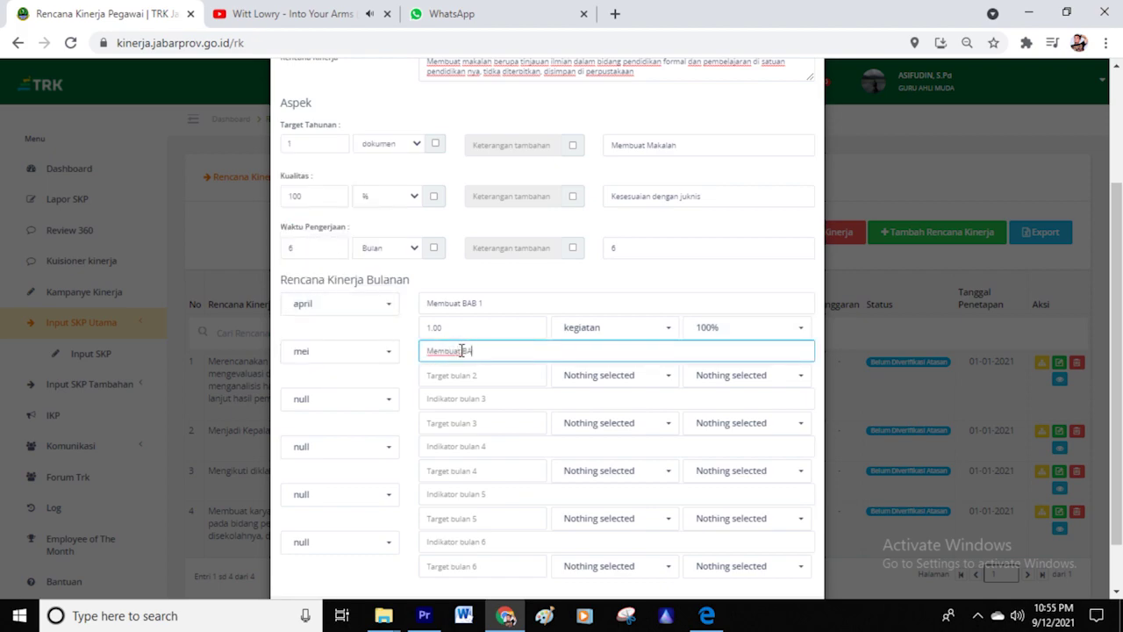
{"action": "type", "text": "B 2"}
{"action": "left_click", "coordinate": [464, 376]}
{"action": "type", "text": "1.00"}
{"action": "left_click", "coordinate": [614, 374]}
{"action": "left_click", "coordinate": [581, 96]}
{"action": "left_click", "coordinate": [746, 374]}
{"action": "left_click", "coordinate": [724, 143]}
Fill the third monthly plan with juni, indicator "Membuat BAB 3", target 1.00 kegiatan, and 100%
{"action": "left_click", "coordinate": [318, 400]}
{"action": "left_click", "coordinate": [307, 293]}
{"action": "left_click", "coordinate": [481, 398]}
{"action": "type", "text": "Membuat BAB 3"}
{"action": "left_click", "coordinate": [477, 423]}
{"action": "type", "text": "1.00"}
{"action": "left_click", "coordinate": [611, 423]}
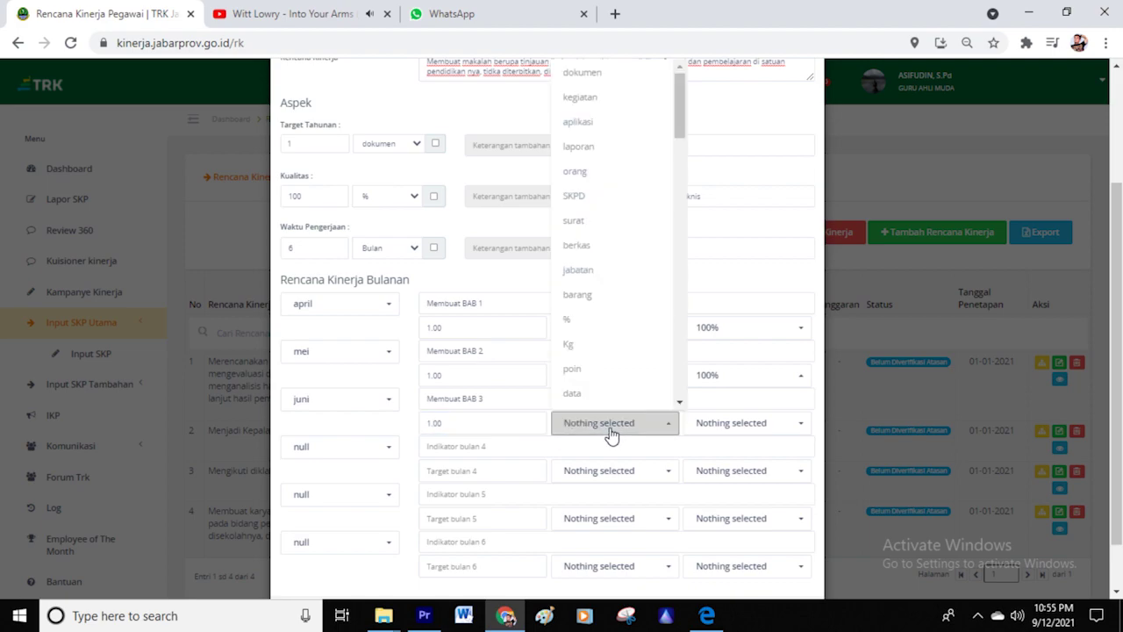
{"action": "left_click", "coordinate": [590, 98]}
{"action": "left_click", "coordinate": [741, 423]}
{"action": "left_click", "coordinate": [709, 148]}
Fill the fourth monthly plan with juli, indicator "Membuat BAB 4", target 1.00 kegiatan, and 100%
{"action": "left_click", "coordinate": [333, 456]}
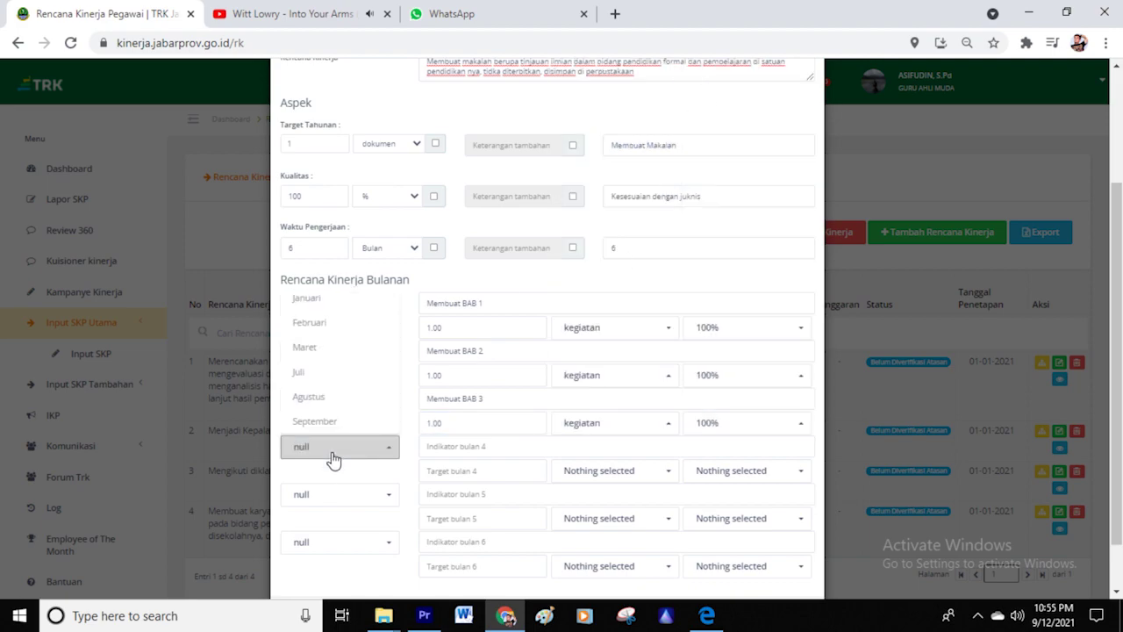
{"action": "left_click", "coordinate": [303, 372]}
{"action": "left_click", "coordinate": [463, 445]}
{"action": "type", "text": "Membuat BAB 4"}
{"action": "left_click", "coordinate": [478, 474]}
{"action": "type", "text": "1.00"}
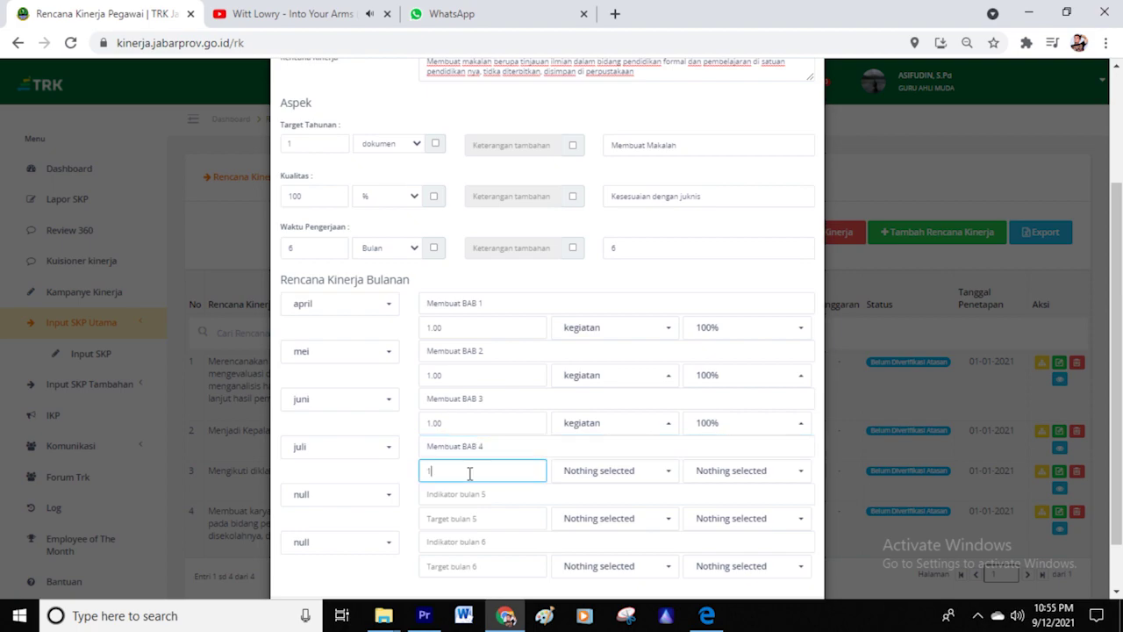
{"action": "left_click", "coordinate": [605, 470]}
{"action": "left_click", "coordinate": [574, 97]}
{"action": "left_click", "coordinate": [748, 470]}
{"action": "left_click", "coordinate": [710, 72]}
Fill the fifth monthly plan with agustus, indicator "Mmebuat BAB 5", target 1.00 kegiatan, and 100%
{"action": "left_click", "coordinate": [342, 494]}
{"action": "left_click", "coordinate": [309, 461]}
{"action": "type", "text": "Mmebuat BAB 5"}
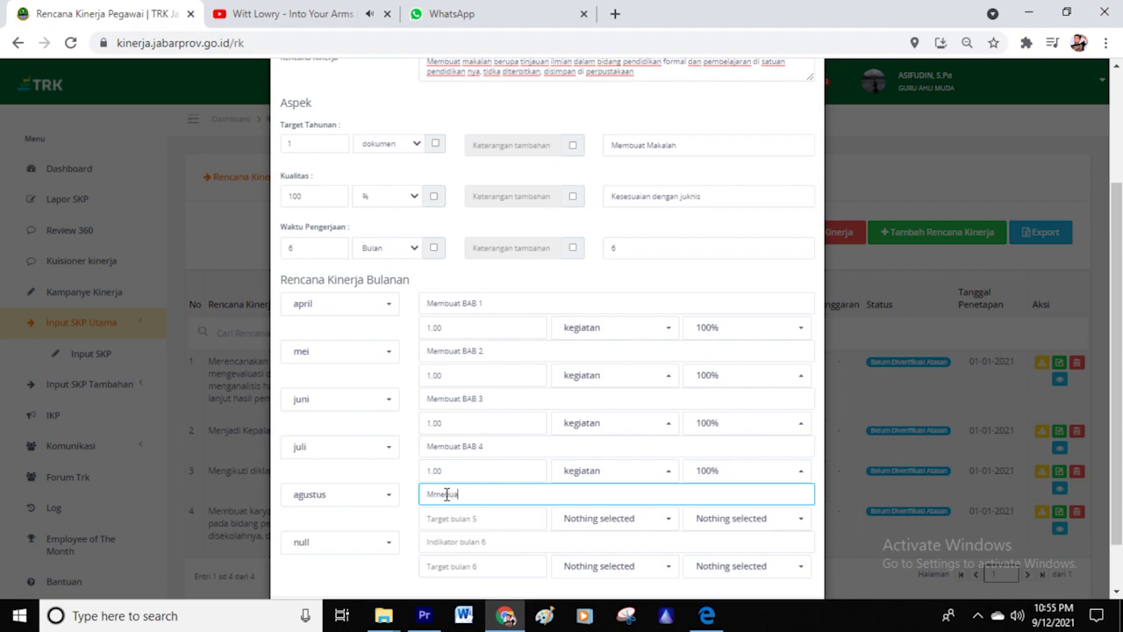
{"action": "left_click", "coordinate": [452, 517]}
{"action": "type", "text": "1.00"}
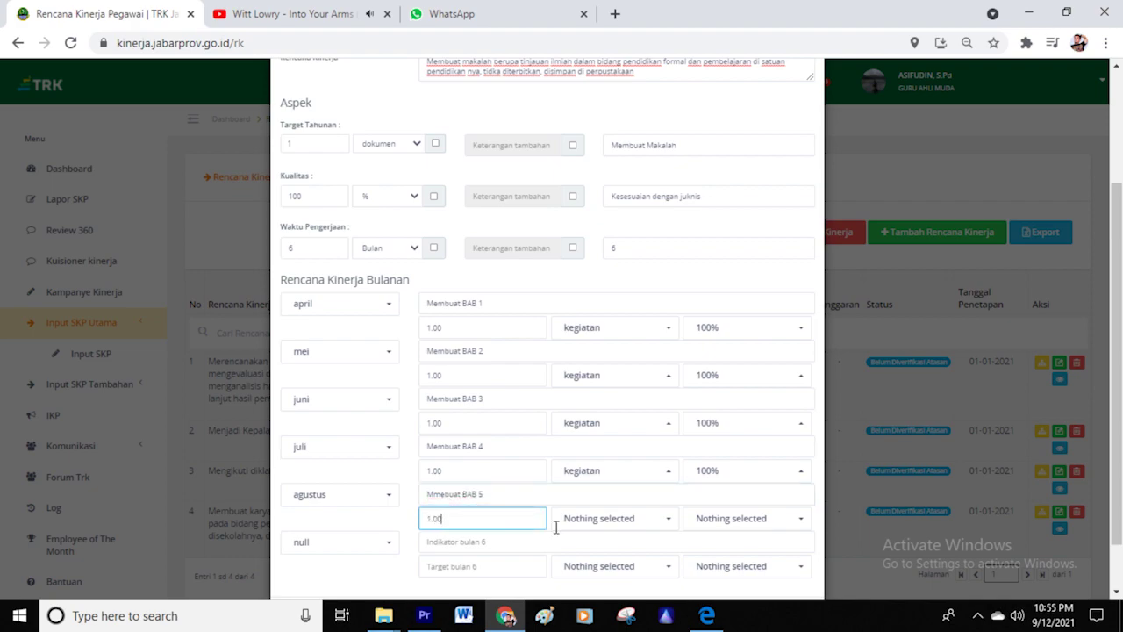
{"action": "left_click", "coordinate": [579, 518]}
{"action": "left_click", "coordinate": [579, 95]}
{"action": "scroll", "coordinate": [622, 526], "scroll_direction": "down", "scroll_amount": 1}
{"action": "left_click", "coordinate": [633, 465]}
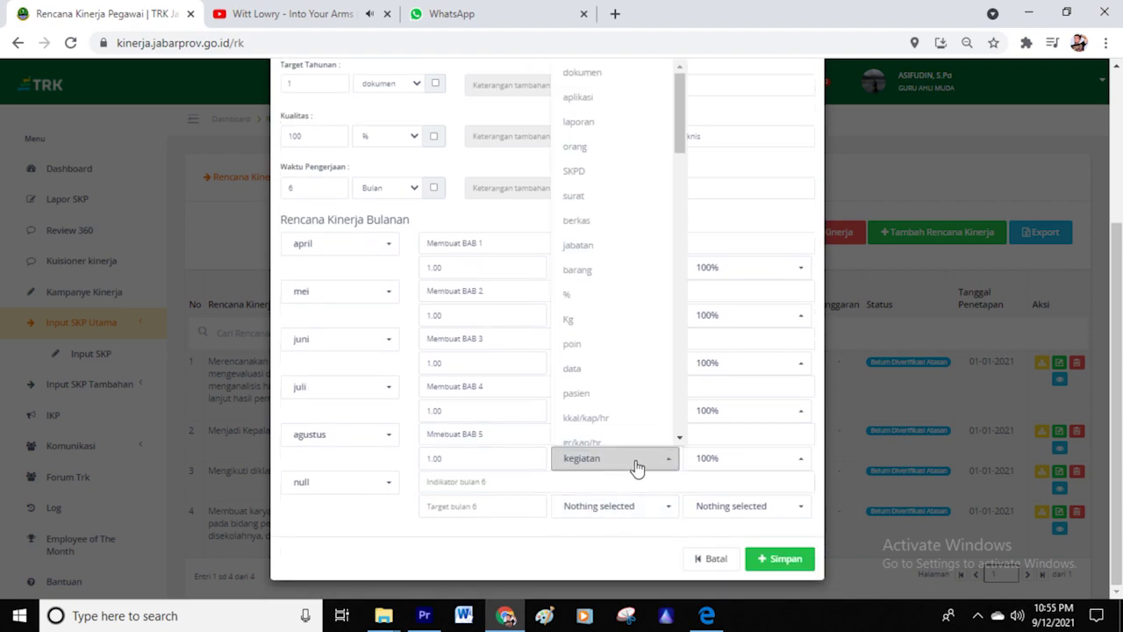
Fill the sixth monthly plan with september, indicator "Mmebuat Makalah", target 1.00 dokumen, and 100%
{"action": "left_click", "coordinate": [369, 490]}
{"action": "left_click", "coordinate": [314, 456]}
{"action": "left_click", "coordinate": [502, 482]}
{"action": "type", "text": "Mmebuat Makalan"}
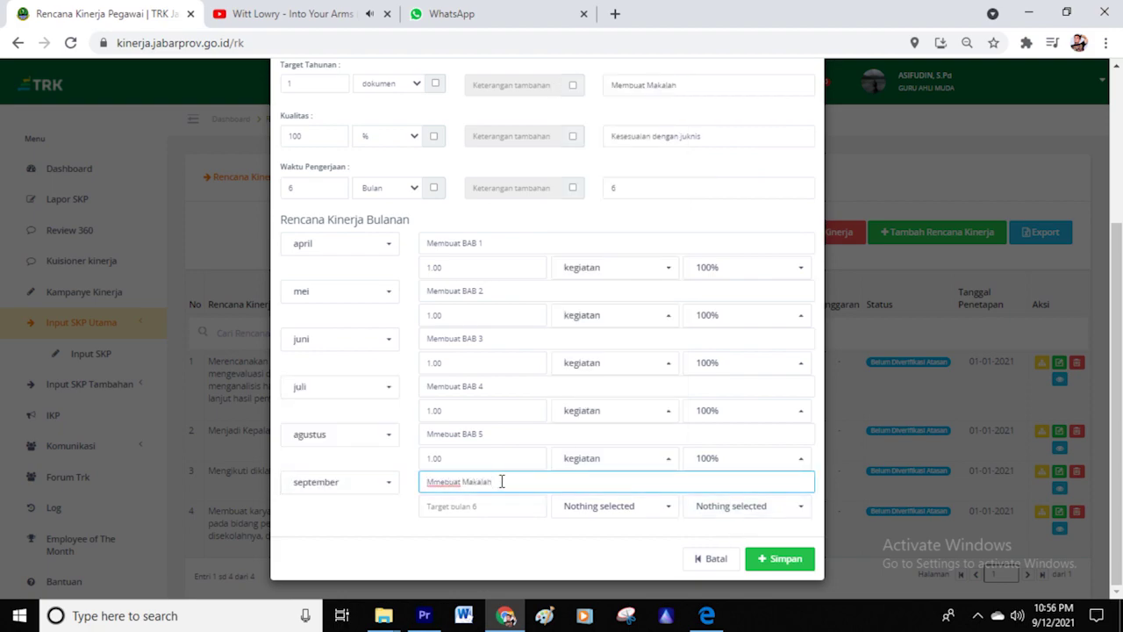
{"action": "left_click", "coordinate": [497, 508]}
{"action": "type", "text": "1.00"}
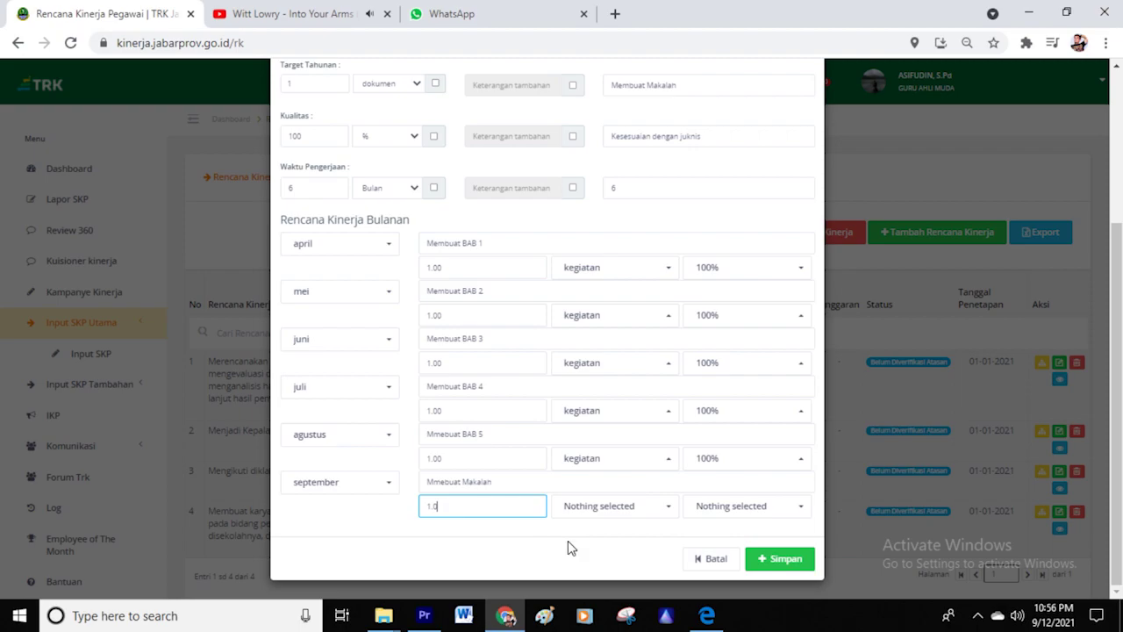
{"action": "left_click", "coordinate": [586, 506]}
{"action": "left_click", "coordinate": [605, 81]}
{"action": "left_click", "coordinate": [765, 507]}
{"action": "left_click", "coordinate": [708, 76]}
Save the completed makalah plan and confirm the submission
{"action": "left_click", "coordinate": [781, 561]}
{"action": "left_click", "coordinate": [633, 143]}
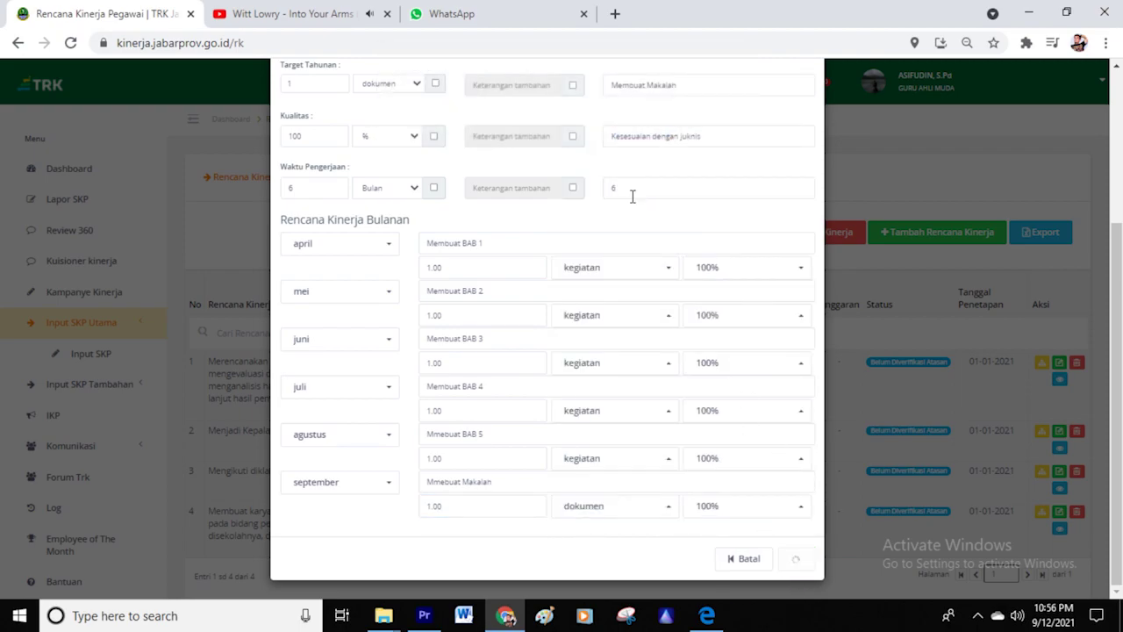
{"action": "scroll", "coordinate": [833, 375], "scroll_direction": "down", "scroll_amount": 4}
{"action": "scroll", "coordinate": [634, 363], "scroll_direction": "up", "scroll_amount": 3}
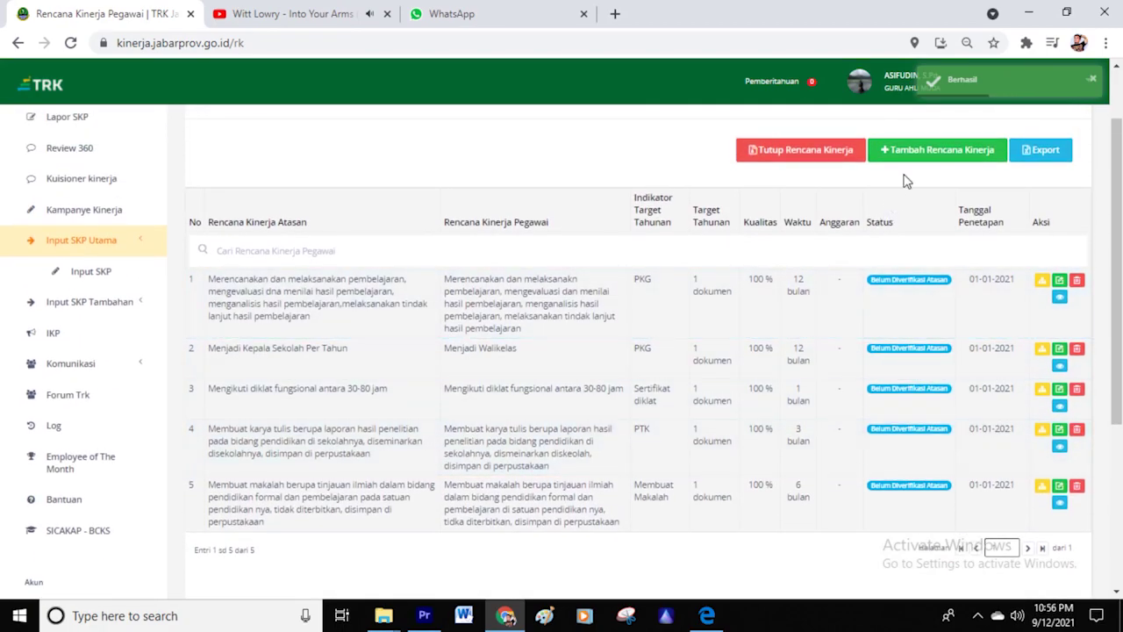
Add a plan under the supervisor's "Kartu anggota" plan, with Rencana Kinerja "Menjadi anggota organisasi profesi, sebagai anggota aktif"
{"action": "left_click", "coordinate": [923, 151]}
{"action": "left_click", "coordinate": [505, 196]}
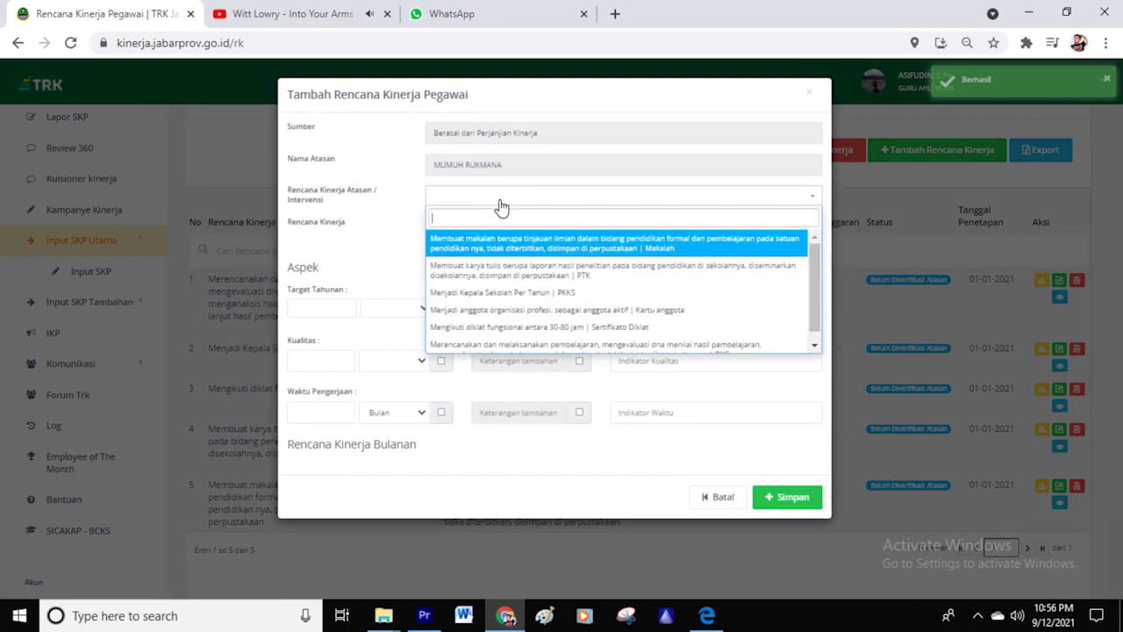
{"action": "left_click", "coordinate": [518, 309]}
{"action": "left_click", "coordinate": [508, 239]}
{"action": "type", "text": "Men"}
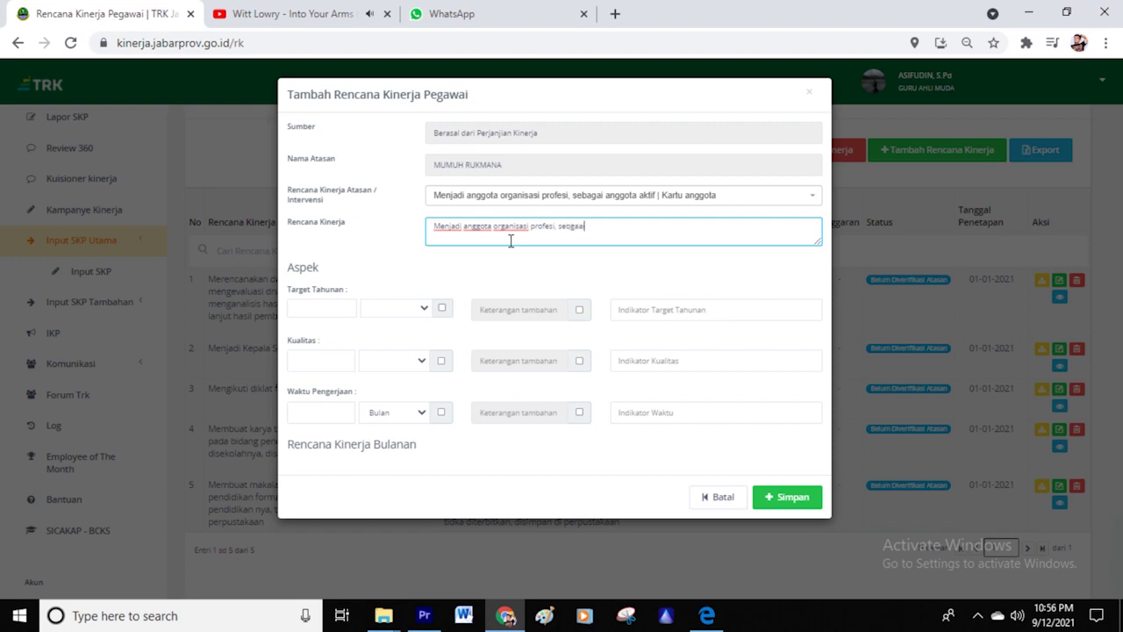
{"action": "left_click_drag", "start_coordinate": [579, 226], "coordinate": [558, 224]}
{"action": "type", "text": "agai"}
Set the membership plan's Target Tahunan to 1 dokumen, Kualitas to 100 %, and Waktu Pengerjaan to 1 Bulan
{"action": "left_click", "coordinate": [338, 307]}
{"action": "type", "text": "1"}
{"action": "left_click", "coordinate": [423, 307]}
{"action": "left_click", "coordinate": [386, 351]}
{"action": "left_click", "coordinate": [341, 358]}
{"action": "type", "text": "100"}
{"action": "left_click", "coordinate": [420, 363]}
{"action": "left_click", "coordinate": [381, 230]}
{"action": "left_click", "coordinate": [321, 413]}
{"action": "type", "text": "1"}
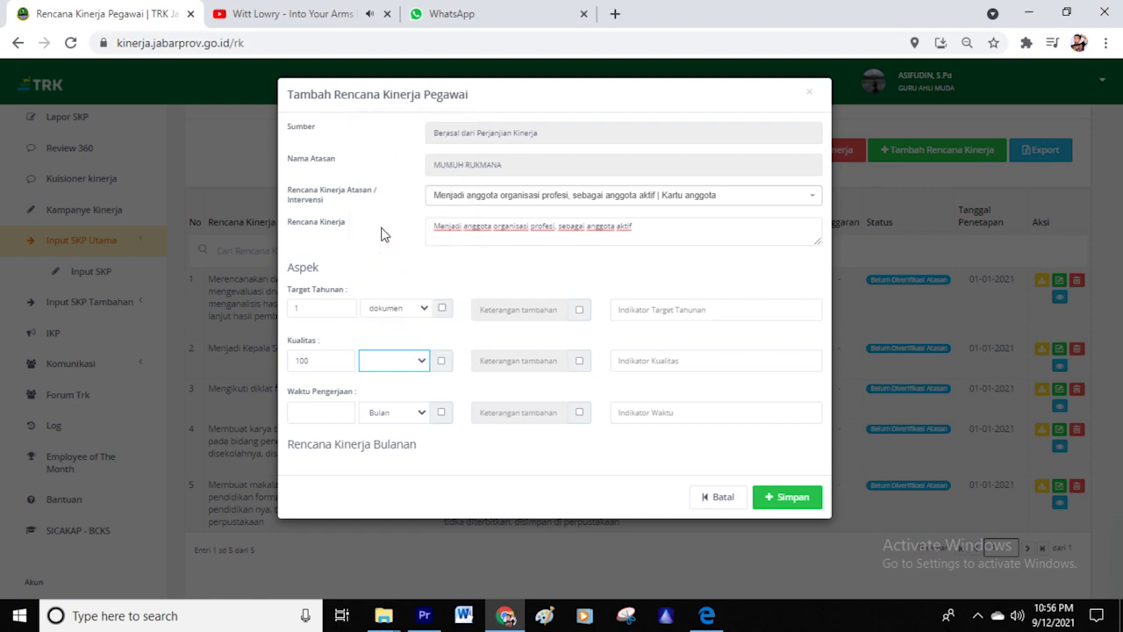
Enter the membership plan's indicators: "Kartu anggota" for Target Tahunan, "Anggota aktif MGMP atau PGRI" for Kualitas, and 1 for Waktu
{"action": "left_click", "coordinate": [751, 310]}
{"action": "type", "text": "Ka"}
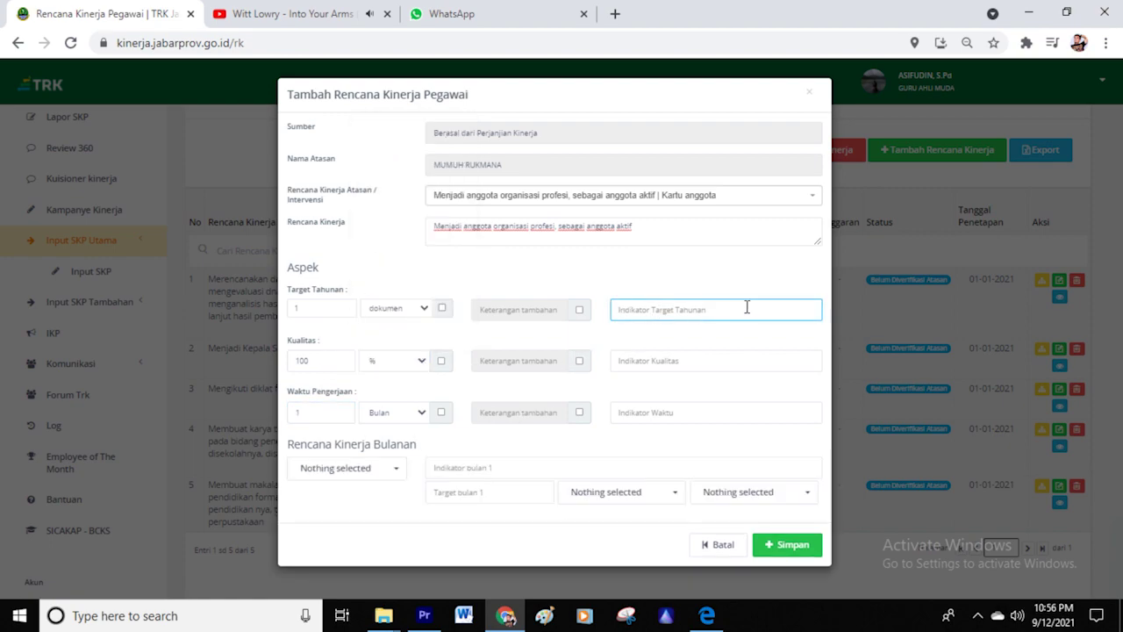
{"action": "type", "text": "rtu anggota"}
{"action": "left_click", "coordinate": [722, 359]}
{"action": "type", "text": "Anggota aktif MGMP atau PGRI"}
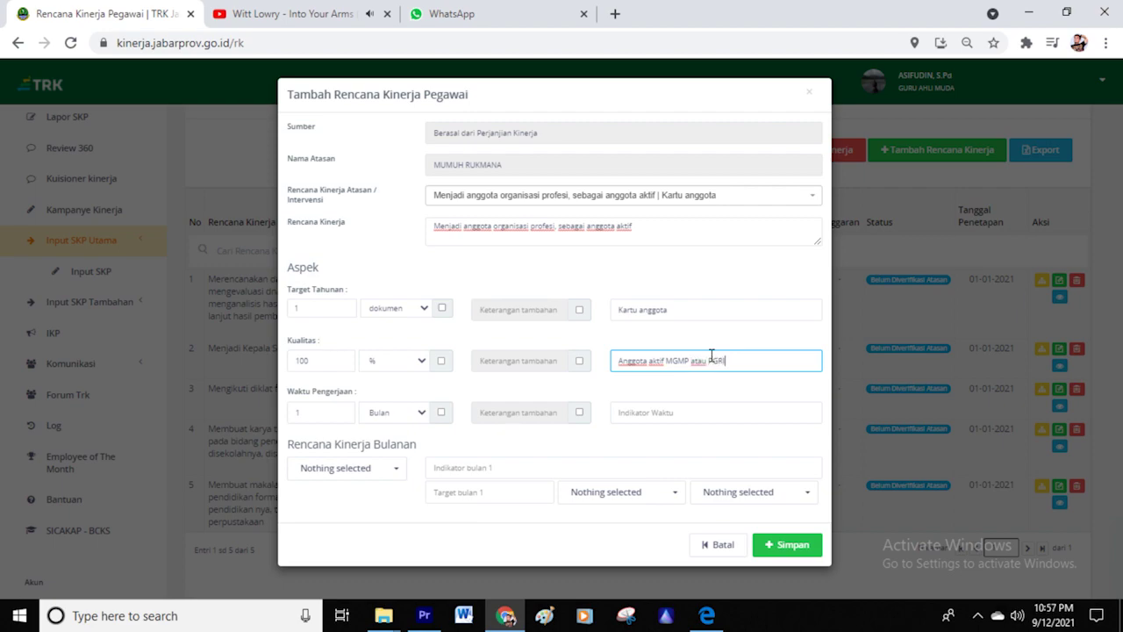
{"action": "left_click", "coordinate": [704, 415]}
{"action": "type", "text": "1"}
Fill the monthly plan with desember, the copied Rencana Kinerja text as indicator, target 1.00 dokumen, and 100%
{"action": "left_click", "coordinate": [377, 469]}
{"action": "left_click", "coordinate": [318, 443]}
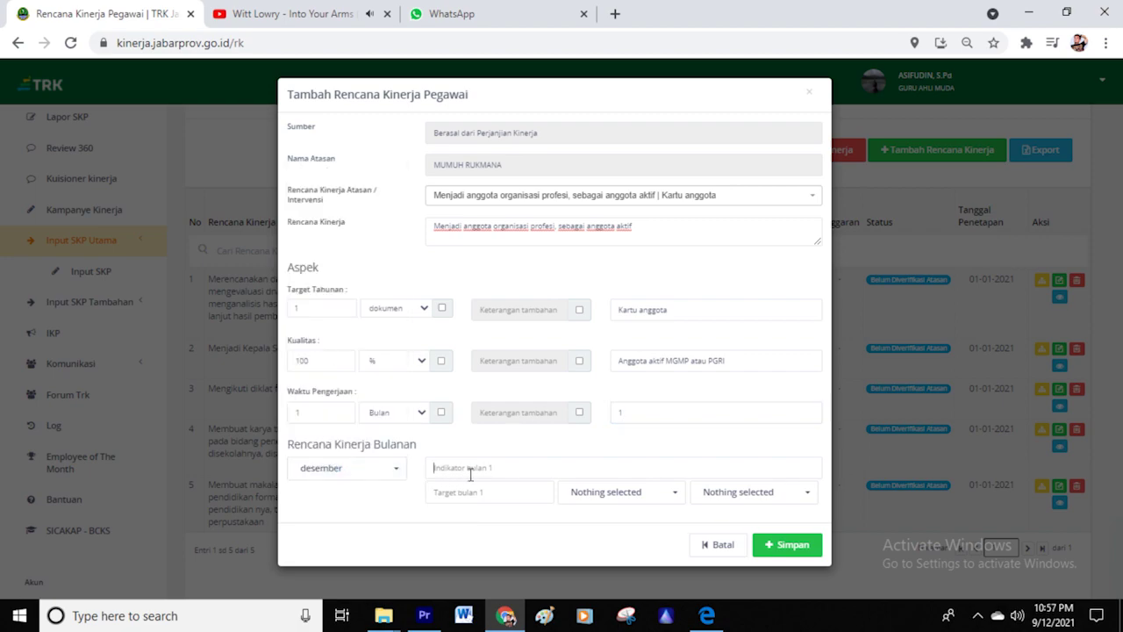
{"action": "left_click_drag", "start_coordinate": [637, 228], "coordinate": [419, 237]}
{"action": "key", "text": "ctrl+c"}
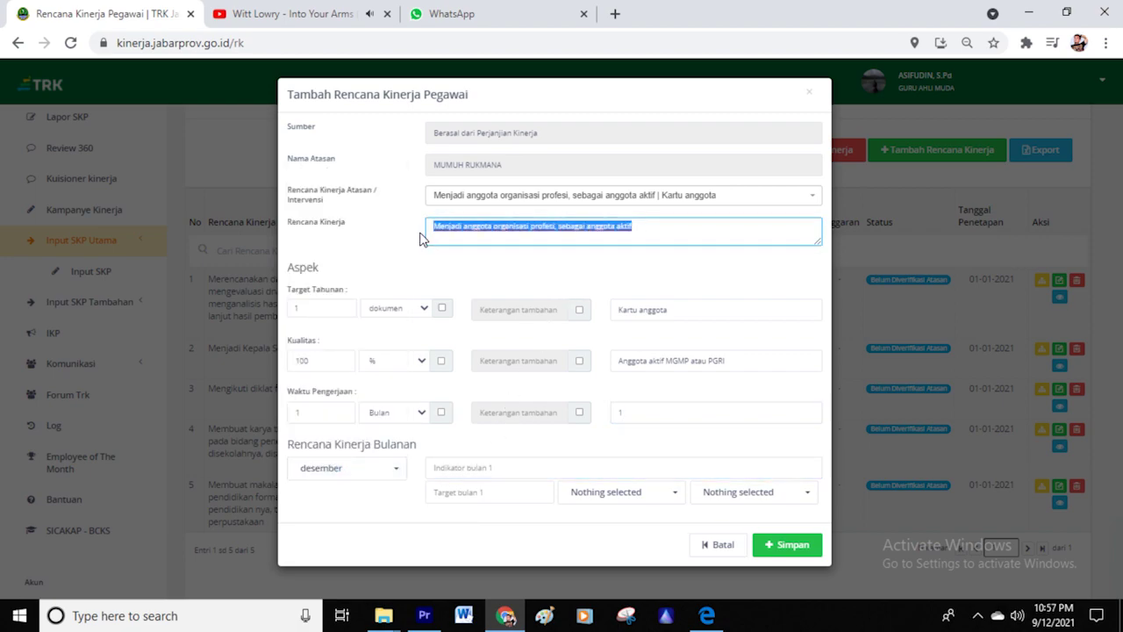
{"action": "left_click", "coordinate": [498, 469]}
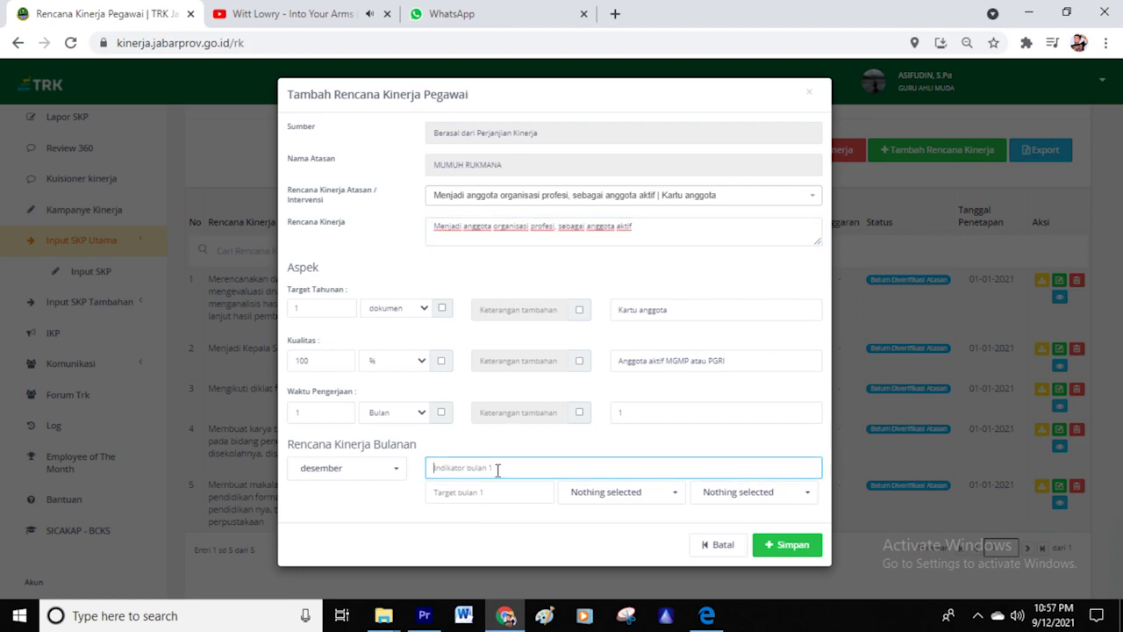
{"action": "key", "text": "ctrl+v"}
{"action": "left_click", "coordinate": [507, 489]}
{"action": "type", "text": "1"}
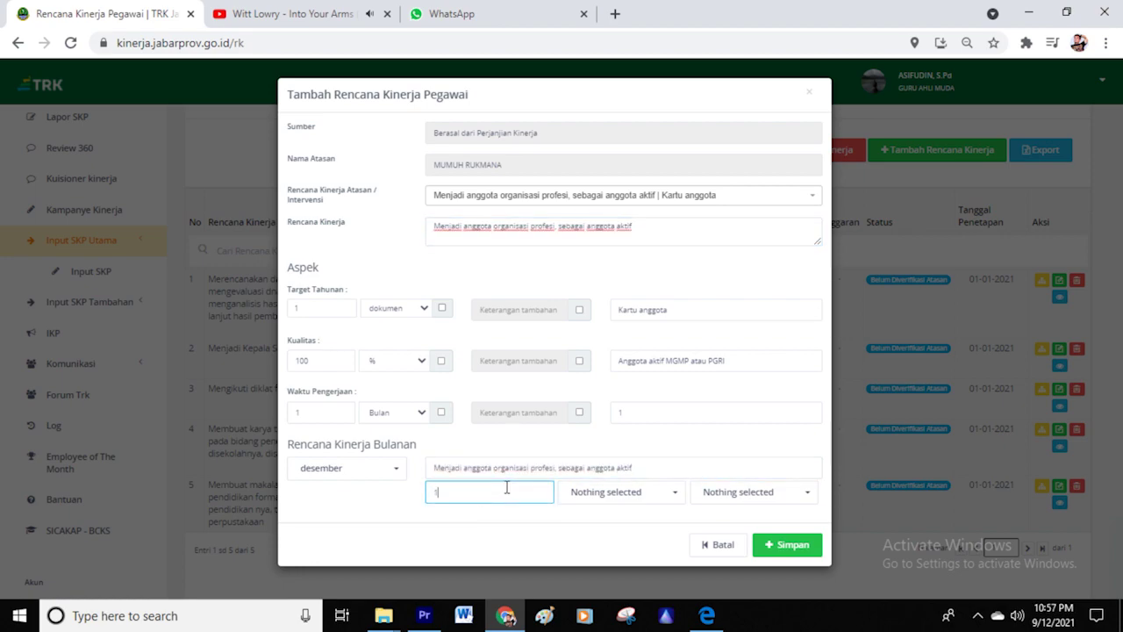
{"action": "left_click", "coordinate": [602, 493]}
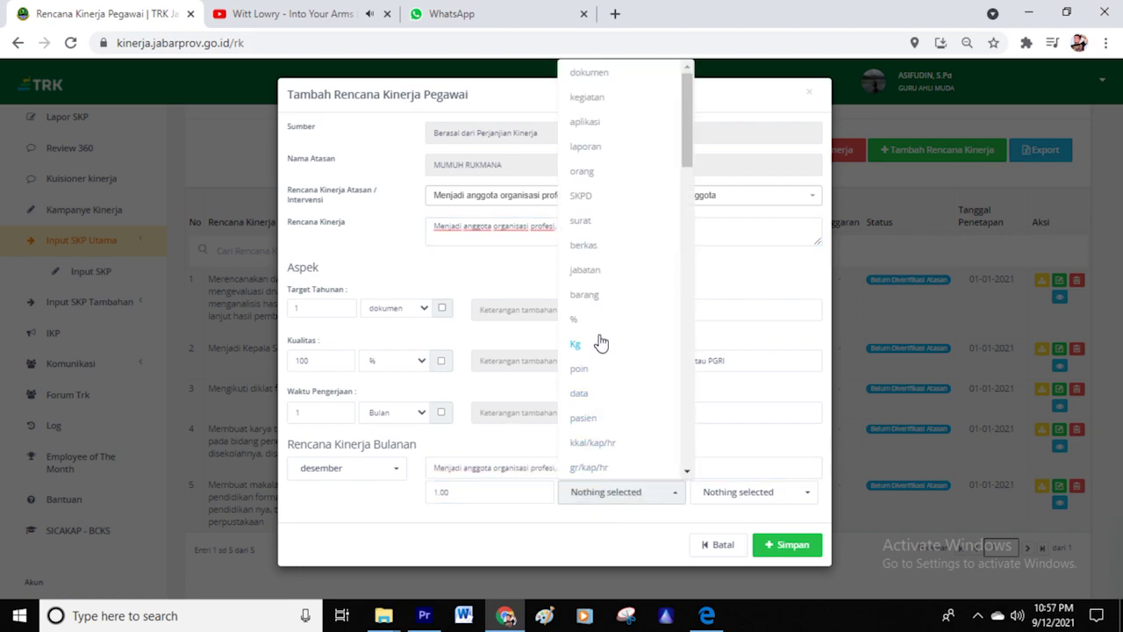
{"action": "left_click", "coordinate": [591, 73]}
{"action": "left_click", "coordinate": [746, 491]}
{"action": "left_click", "coordinate": [721, 73]}
Save and confirm the membership plan, and check it in the list of performance plans
{"action": "left_click", "coordinate": [793, 544]}
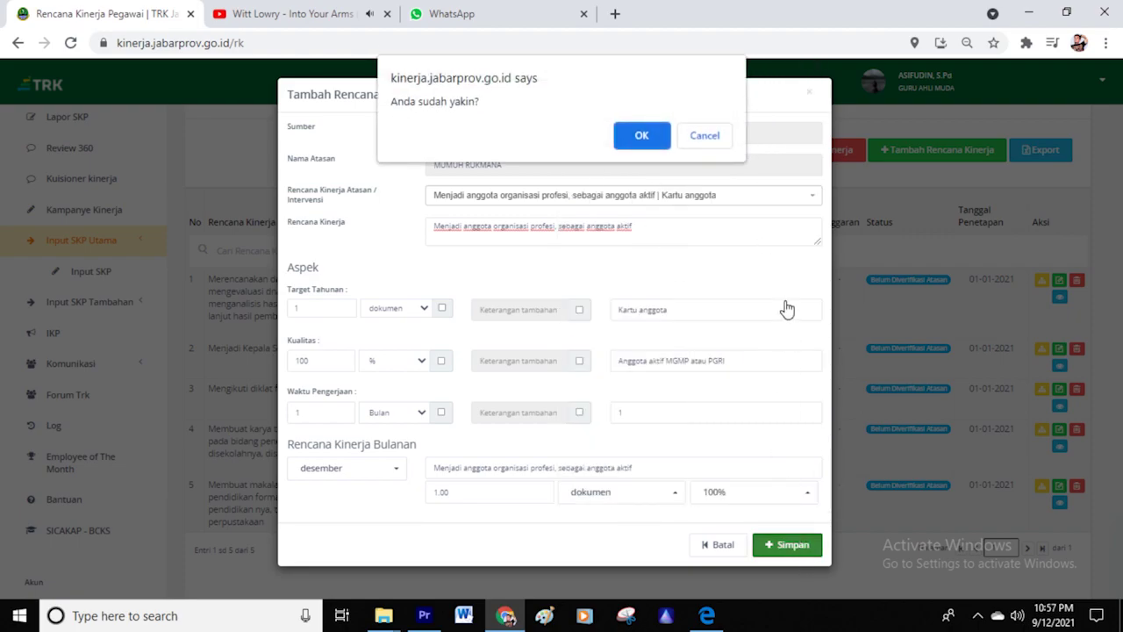
{"action": "left_click", "coordinate": [641, 135]}
{"action": "scroll", "coordinate": [772, 358], "scroll_direction": "down", "scroll_amount": 1}
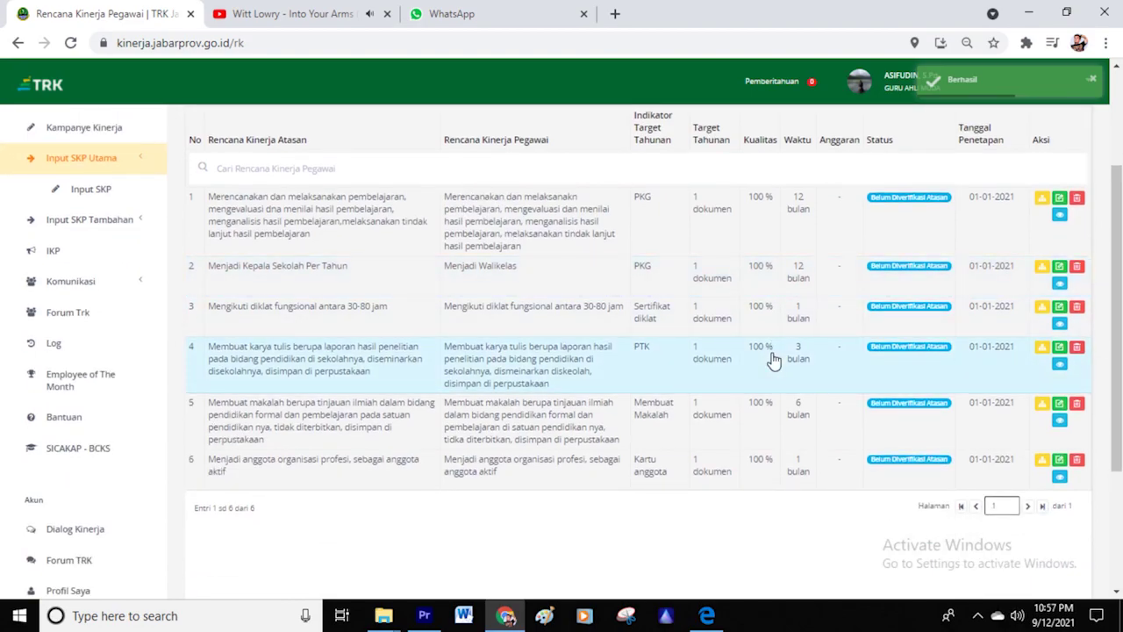
{"action": "scroll", "coordinate": [772, 358], "scroll_direction": "up", "scroll_amount": 1}
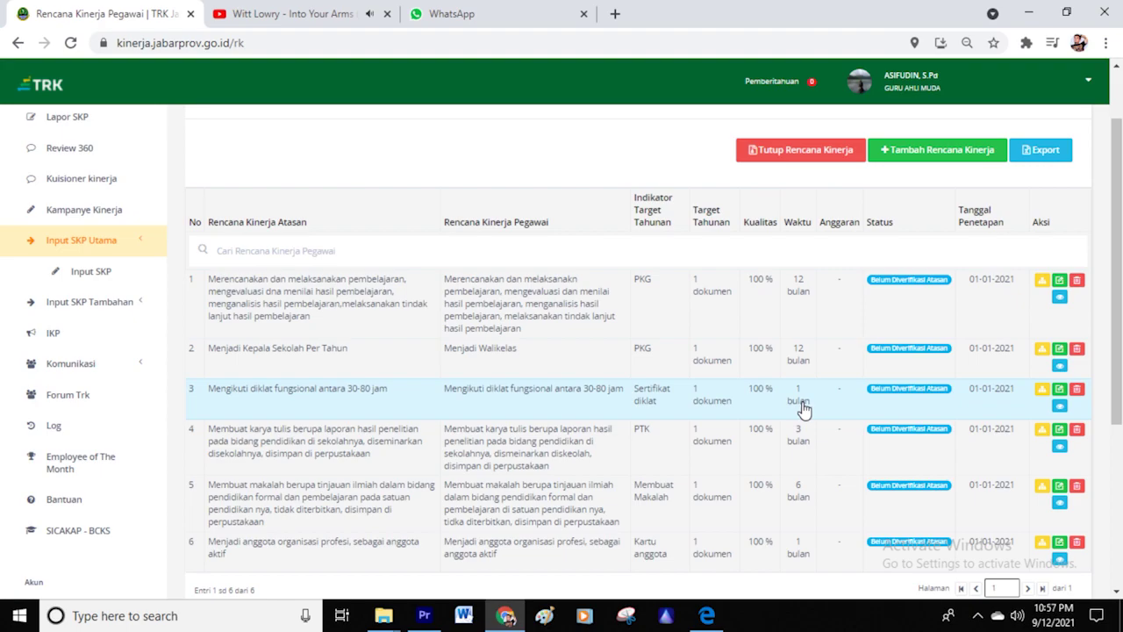
{"action": "scroll", "coordinate": [803, 409], "scroll_direction": "down", "scroll_amount": 1}
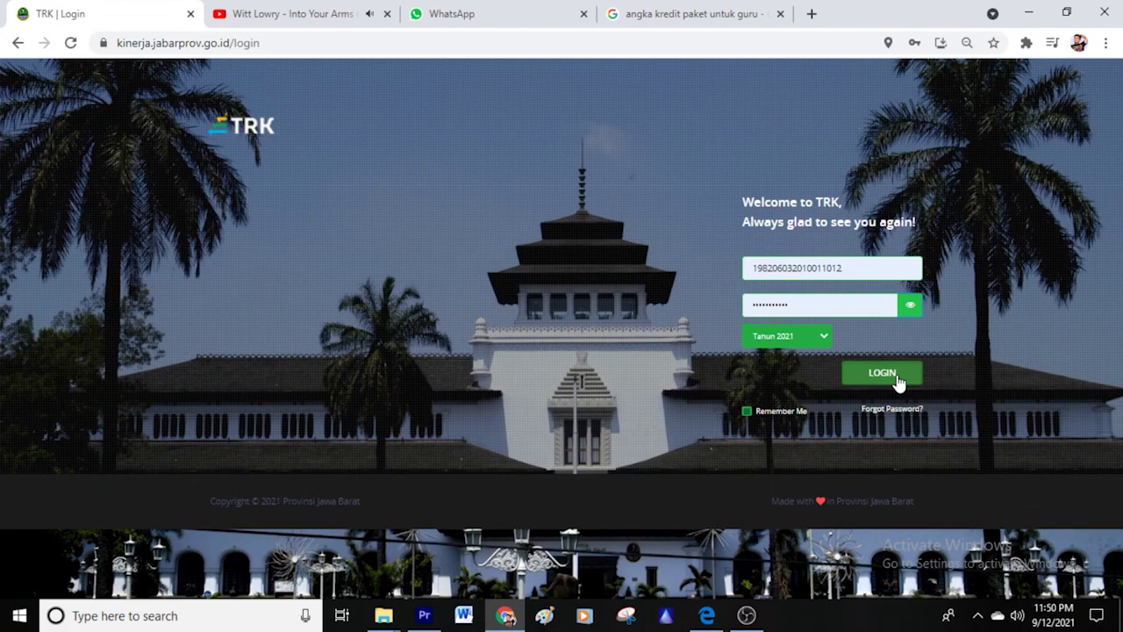
Log in to the teacher account whose details are filled in and open its main SKP performance plan list
{"action": "left_click", "coordinate": [955, 379]}
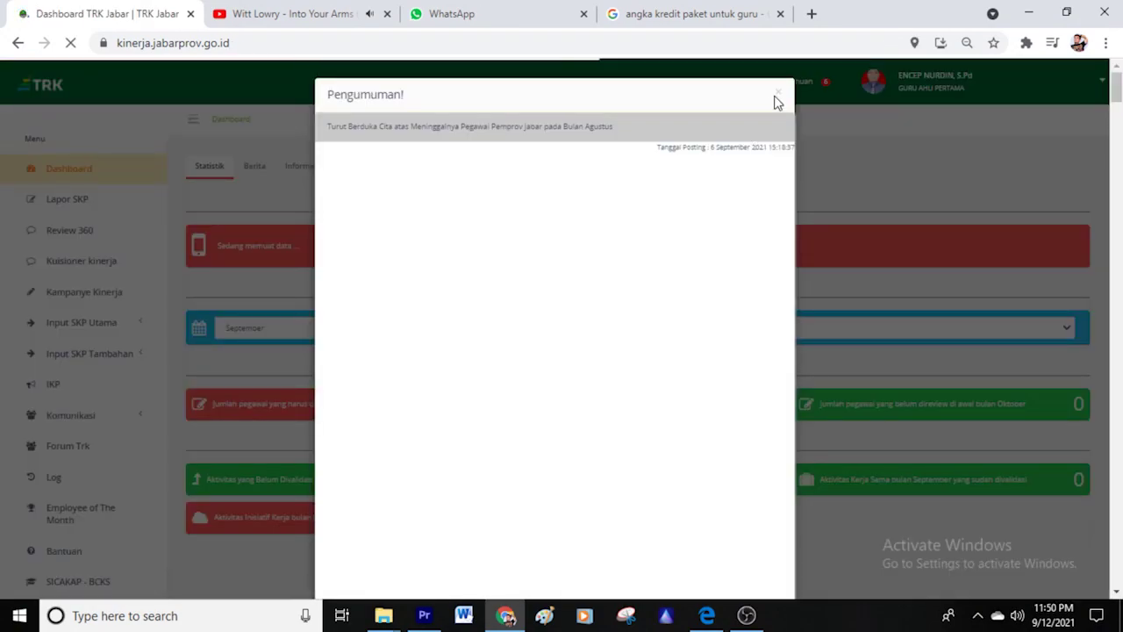
{"action": "left_click", "coordinate": [776, 97]}
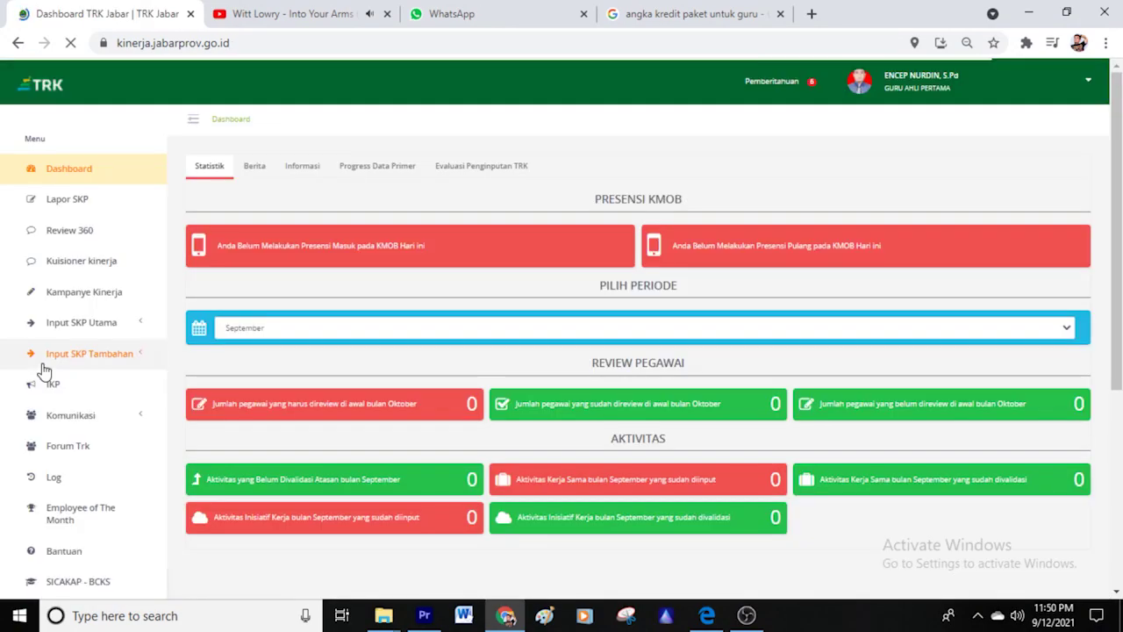
{"action": "left_click", "coordinate": [81, 325]}
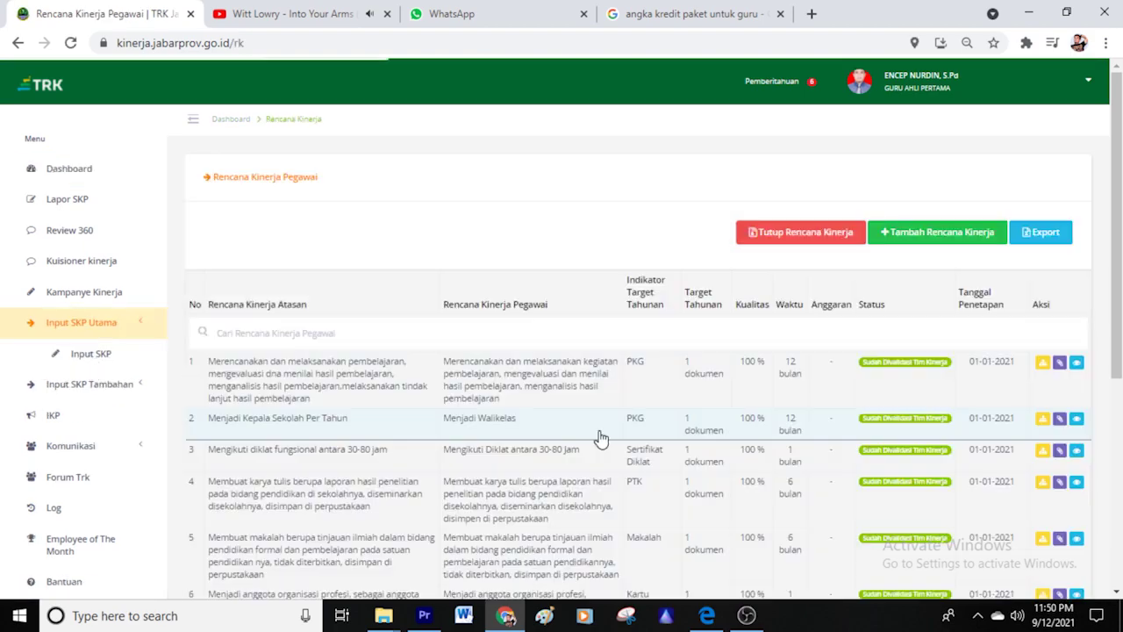
Open the credit points (Angka Kredit) form of the first plan and copy its title text into Butir
{"action": "scroll", "coordinate": [859, 489], "scroll_direction": "down", "scroll_amount": 2}
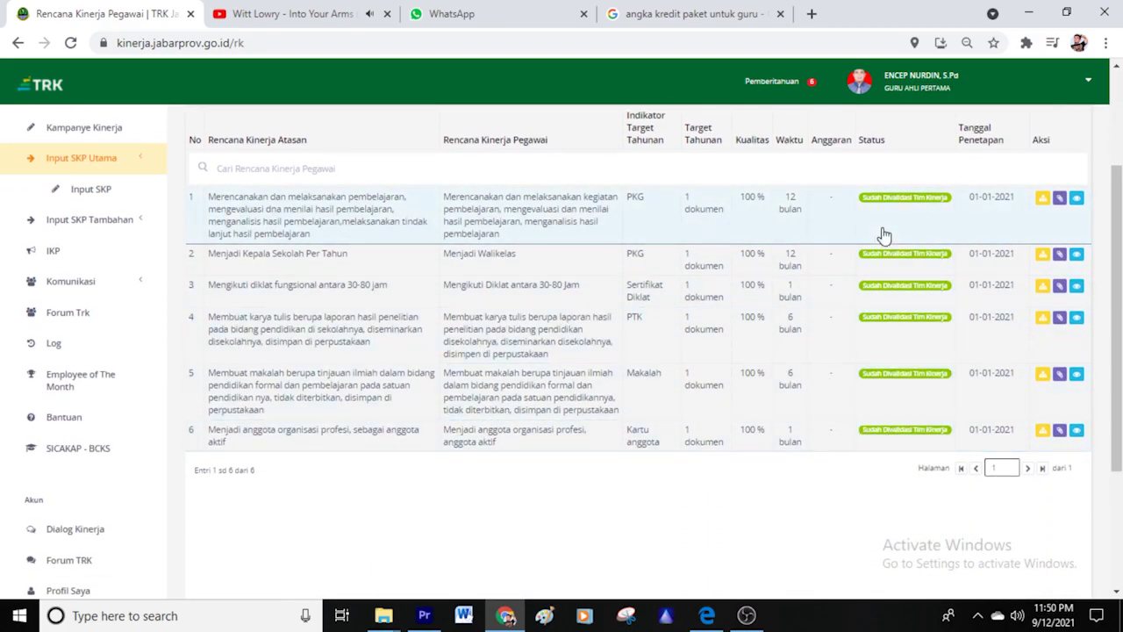
{"action": "left_click", "coordinate": [1060, 199]}
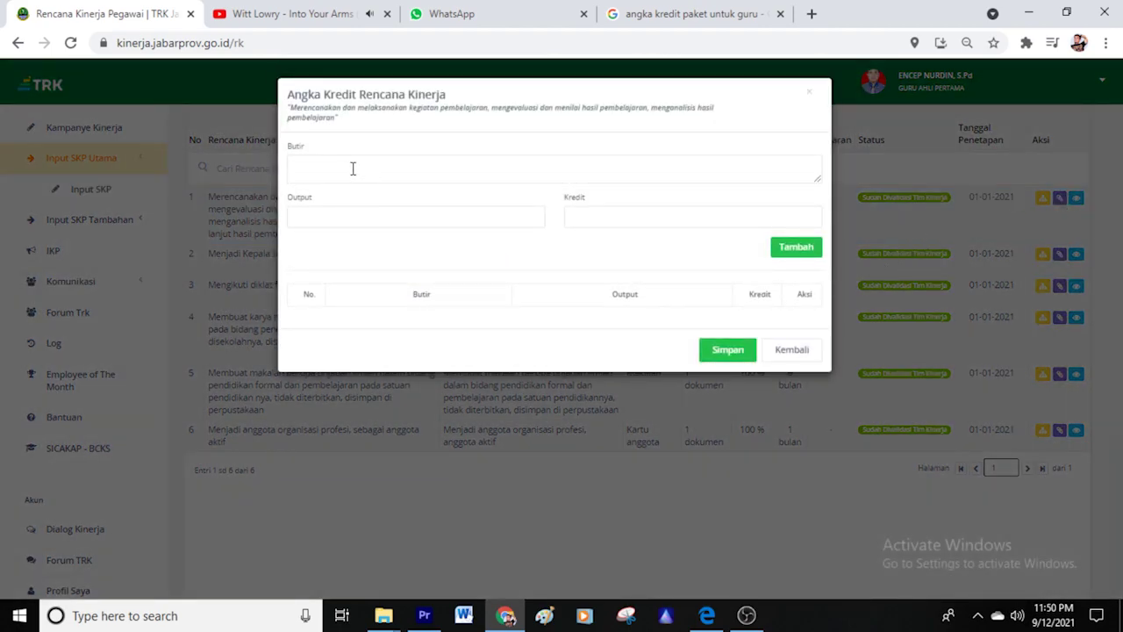
{"action": "left_click", "coordinate": [333, 158]}
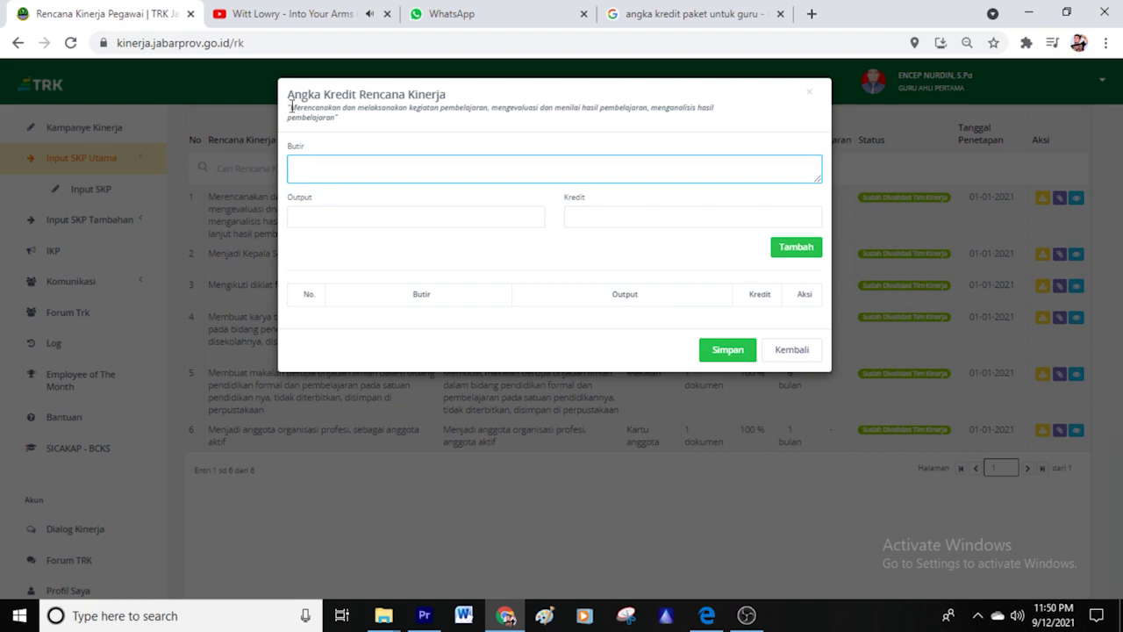
{"action": "left_click_drag", "start_coordinate": [290, 106], "coordinate": [329, 117]}
{"action": "right_click", "coordinate": [336, 121]}
{"action": "left_click", "coordinate": [353, 131]}
{"action": "left_click", "coordinate": [316, 170]}
{"action": "right_click", "coordinate": [314, 169]}
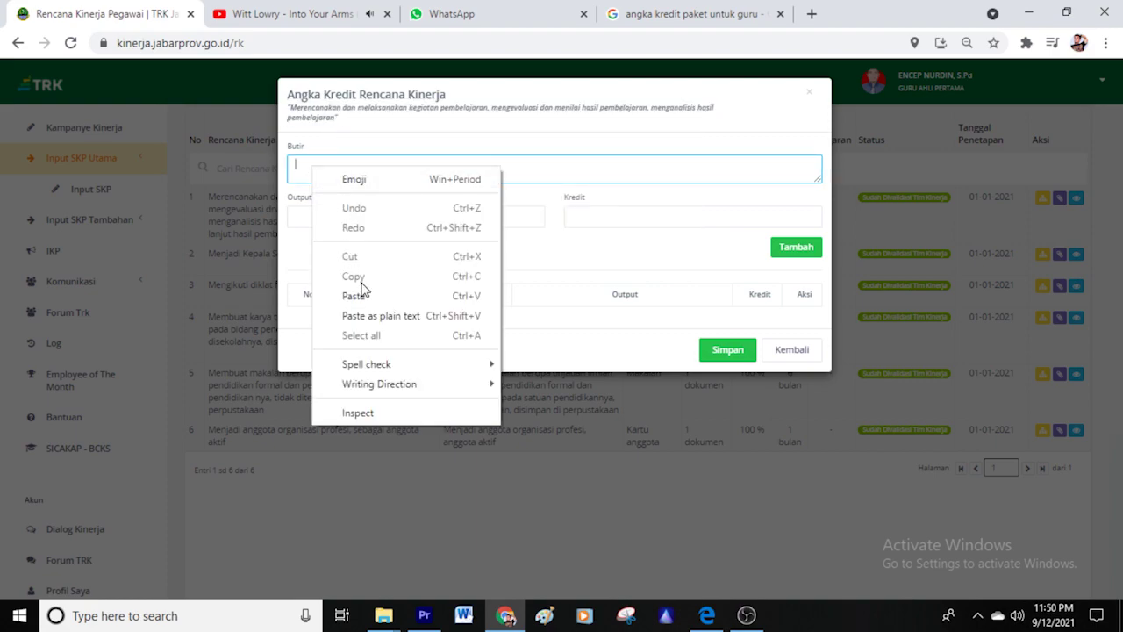
{"action": "left_click", "coordinate": [349, 295]}
Set Output to 1 and Kredit to 4.05, and add the item to the plan's credit list
{"action": "left_click", "coordinate": [318, 215]}
{"action": "type", "text": "1"}
{"action": "left_click", "coordinate": [582, 216]}
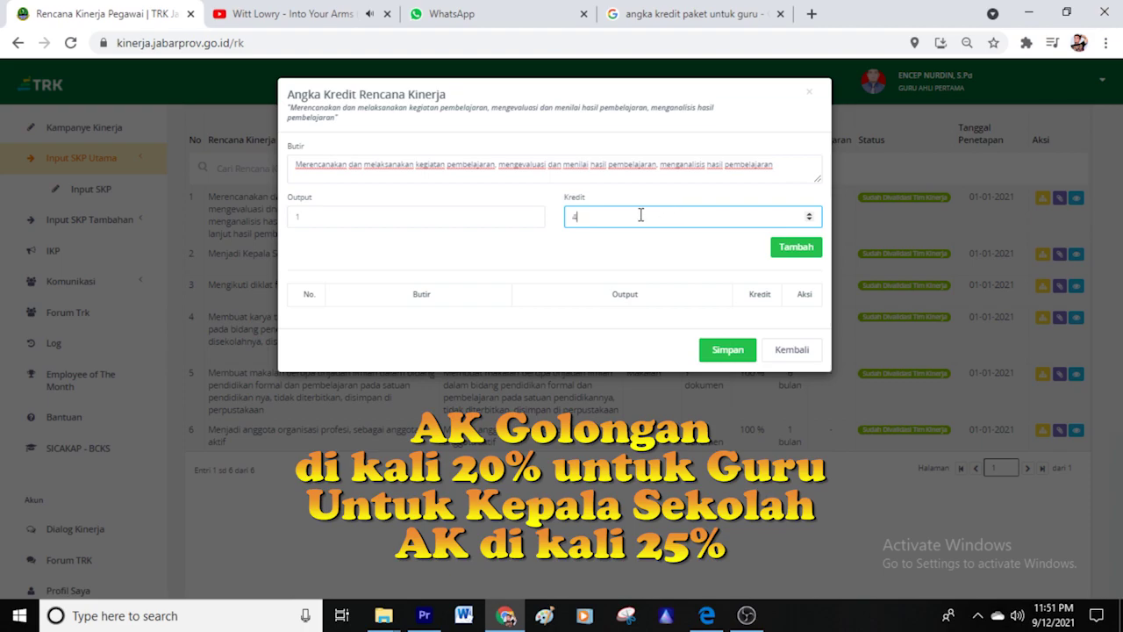
{"action": "type", "text": "4.05"}
{"action": "left_click", "coordinate": [794, 252]}
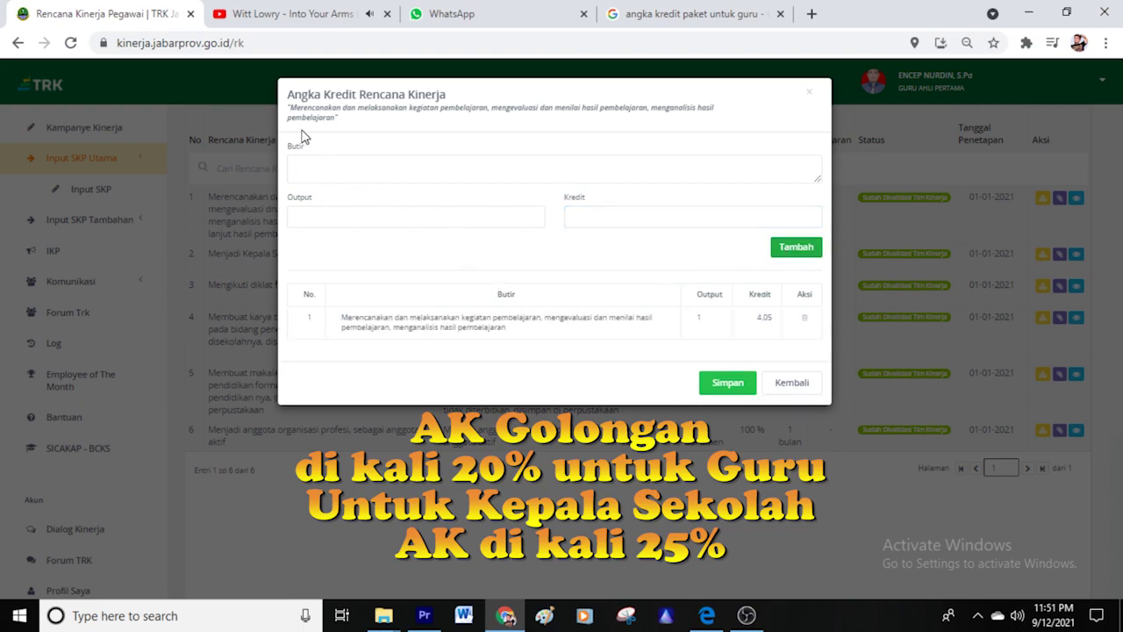
Copy the first plan's title text into the emptied Butir field of its credit points form again
{"action": "left_click_drag", "start_coordinate": [292, 108], "coordinate": [335, 121]}
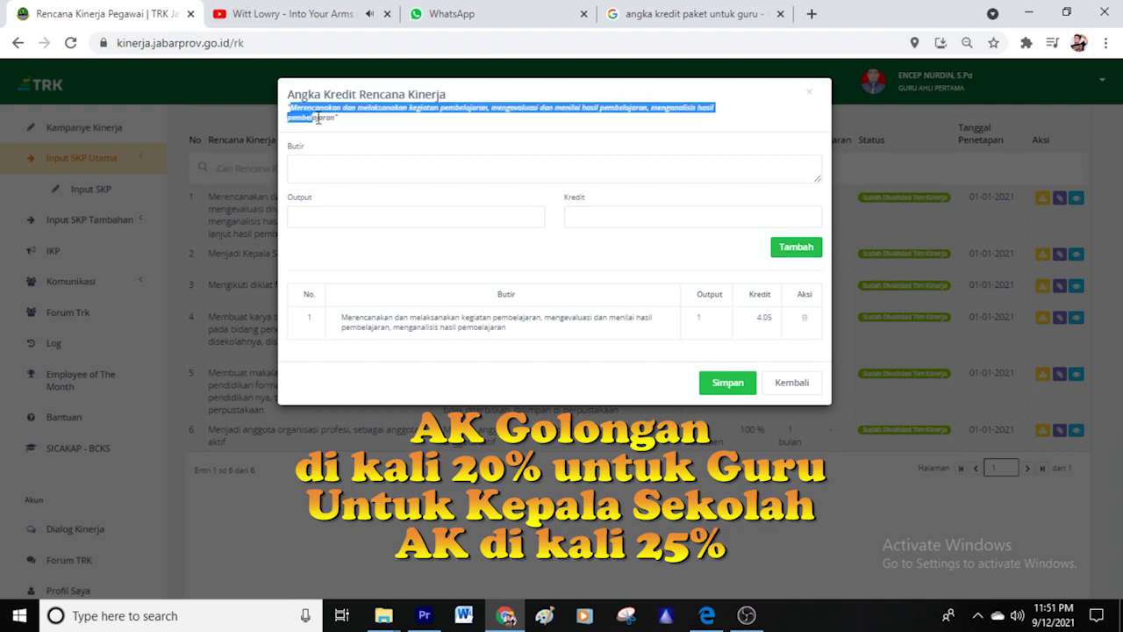
{"action": "right_click", "coordinate": [327, 117]}
{"action": "left_click", "coordinate": [332, 121]}
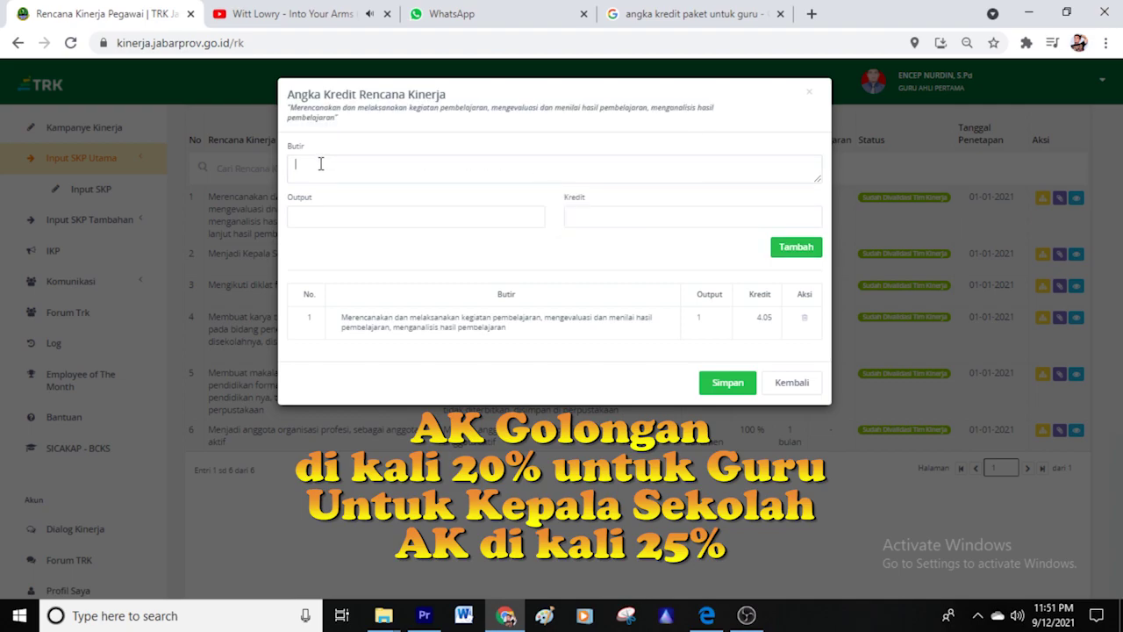
{"action": "right_click", "coordinate": [321, 164]}
{"action": "left_click", "coordinate": [360, 293]}
Set Output to 1 and Kredit to 4.05 for the first plan, and save its credit points
{"action": "left_click", "coordinate": [321, 214]}
{"action": "type", "text": "1"}
{"action": "left_click", "coordinate": [575, 215]}
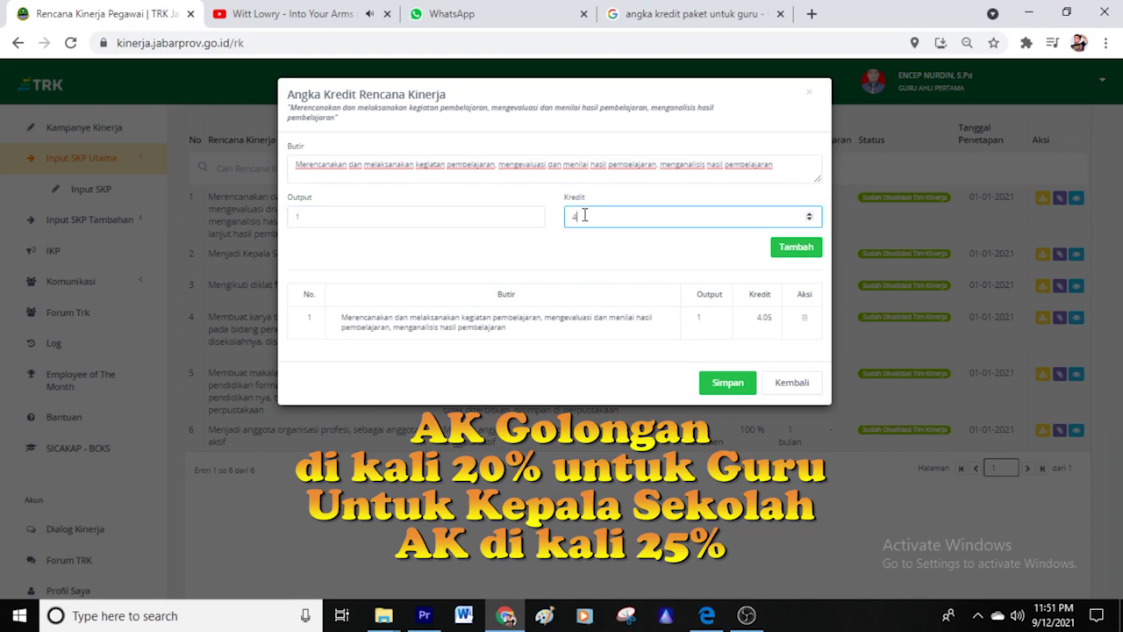
{"action": "left_click_drag", "start_coordinate": [583, 215], "coordinate": [574, 211]}
{"action": "type", "text": "4"}
{"action": "left_click", "coordinate": [728, 383]}
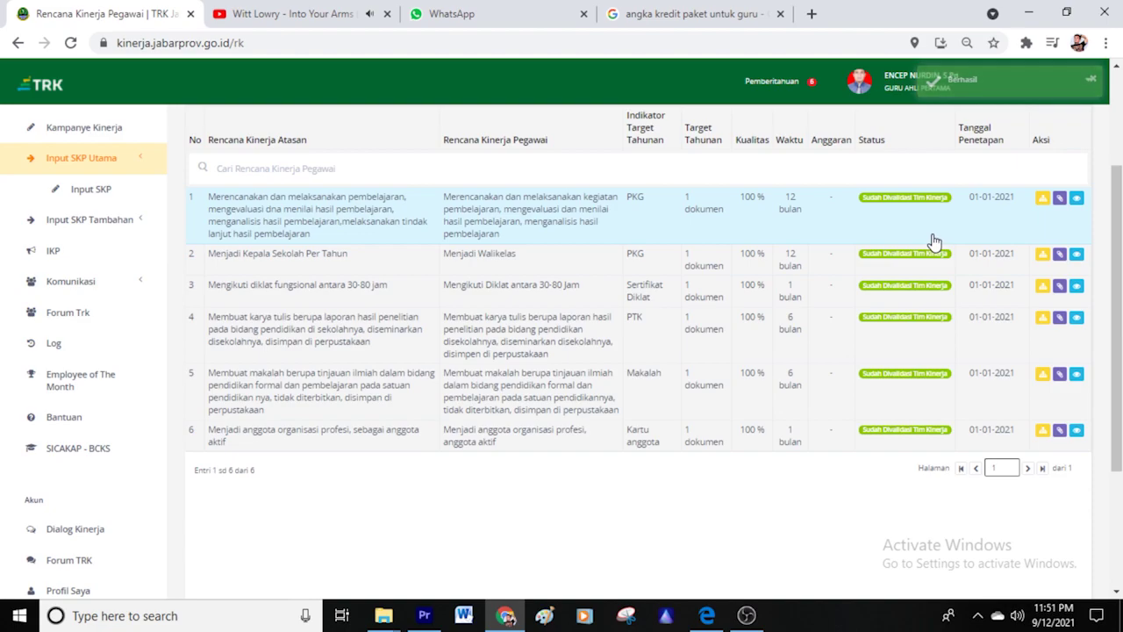
Open the credit points form of the Menjadi Walikelas plan, replace Butir with "Menjadi Walikelas", and add the item with Output 1 and Kredit 4.05
{"action": "left_click", "coordinate": [1059, 254]}
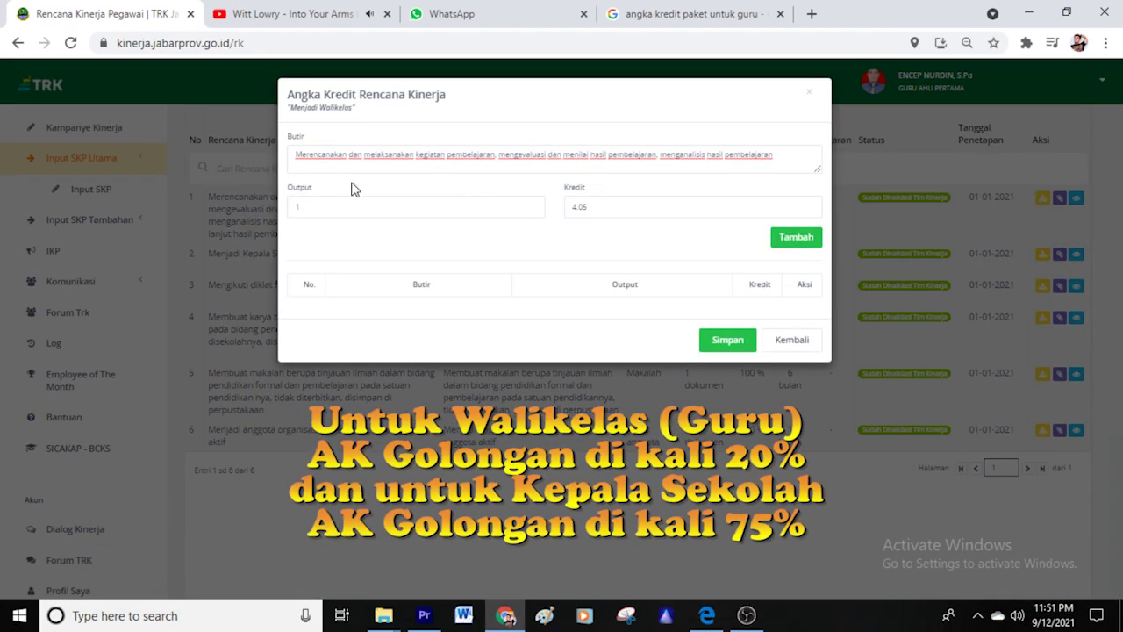
{"action": "left_click_drag", "start_coordinate": [296, 153], "coordinate": [814, 149]}
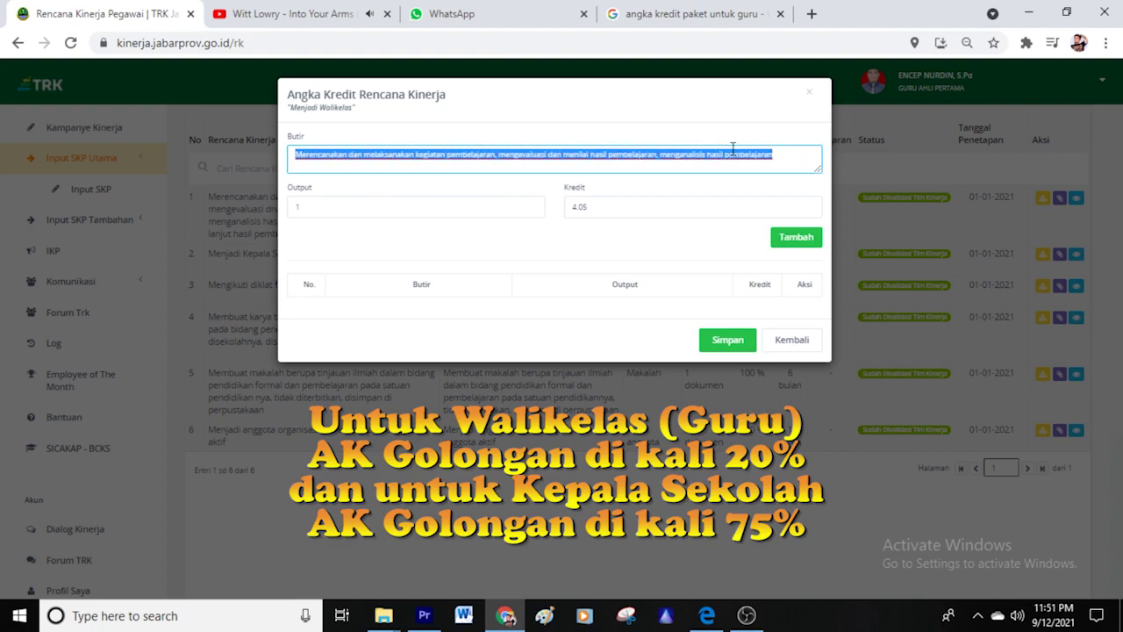
{"action": "key", "text": "BackSpace"}
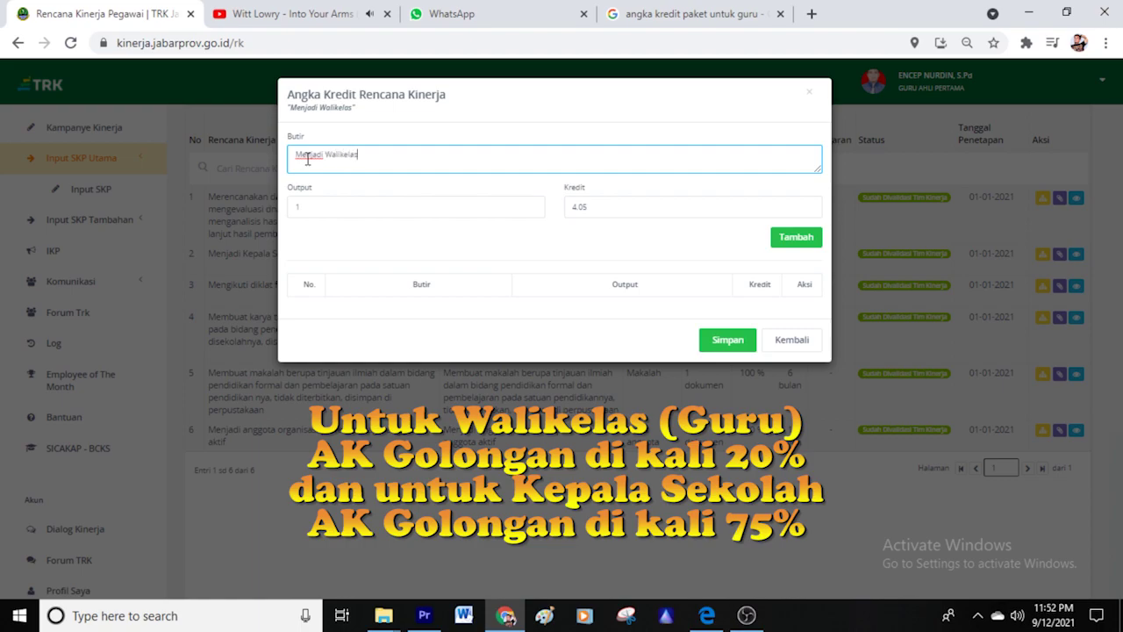
{"action": "left_click_drag", "start_coordinate": [595, 208], "coordinate": [564, 222]}
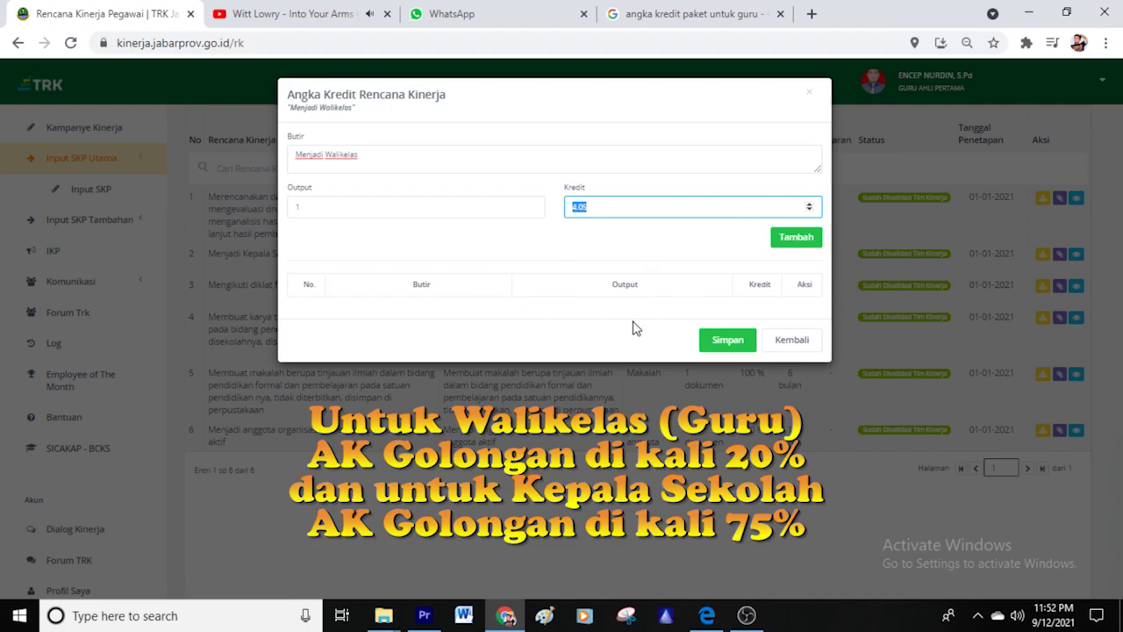
{"action": "left_click", "coordinate": [702, 246]}
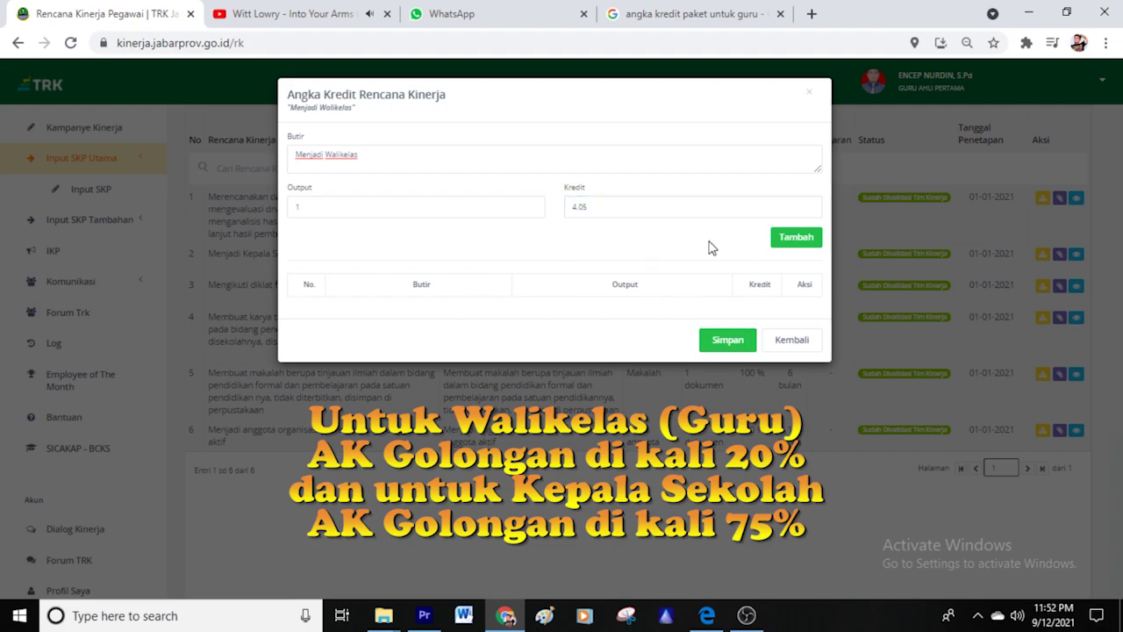
{"action": "left_click", "coordinate": [792, 240]}
Refill the form with Butir "Menjadi Walikelas", Output 1 and Kredit 4.05, and save the plan's credit points
{"action": "left_click", "coordinate": [319, 158]}
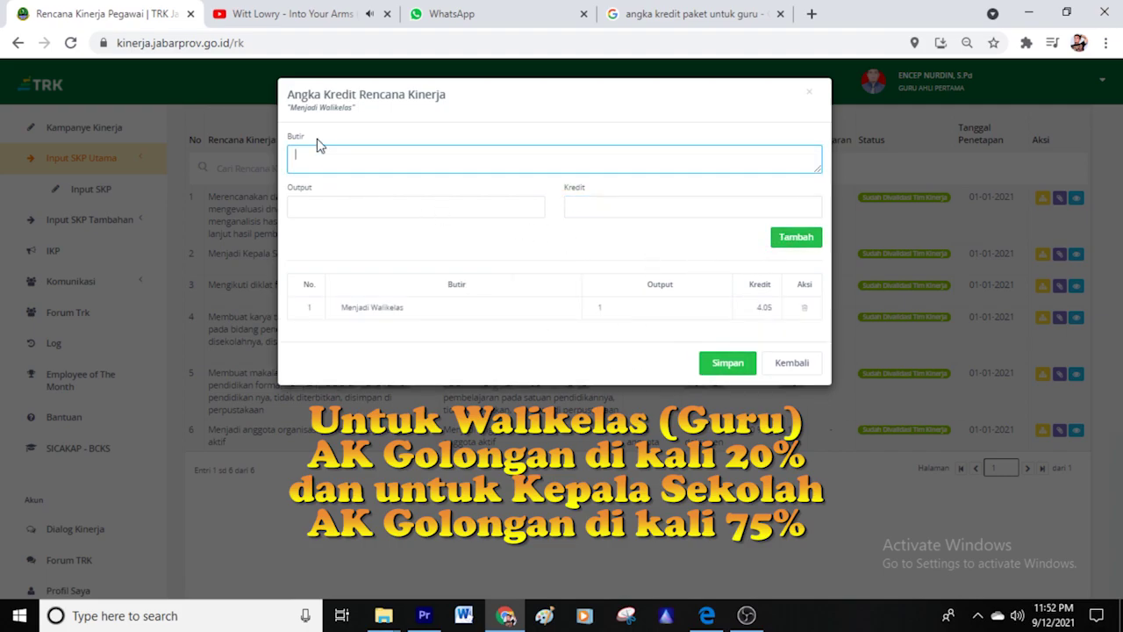
{"action": "left_click_drag", "start_coordinate": [352, 109], "coordinate": [290, 115]}
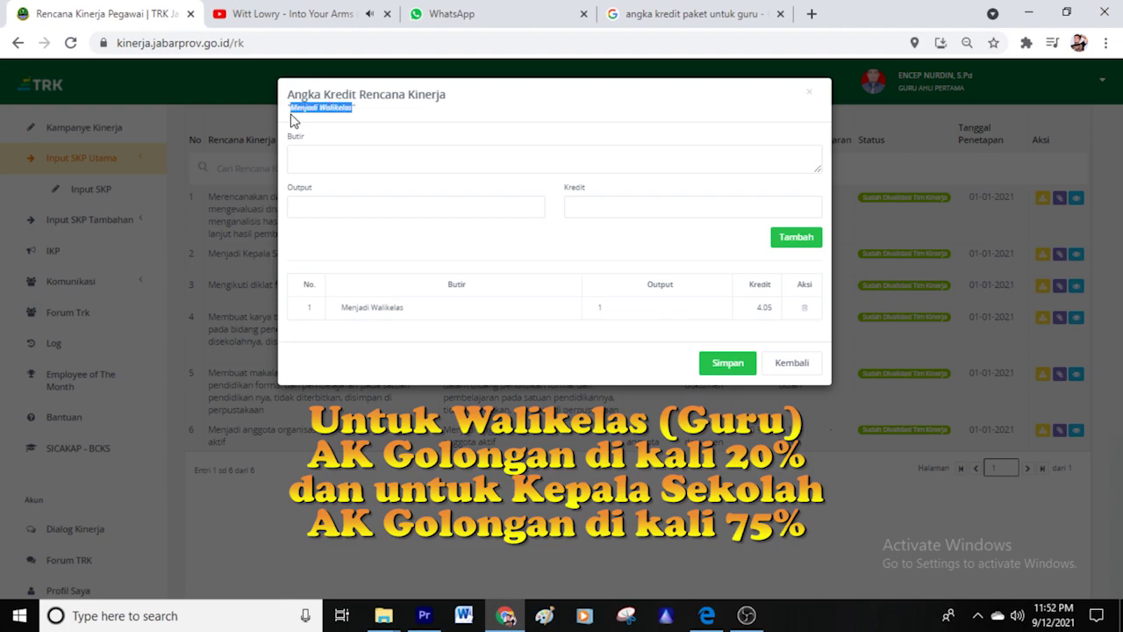
{"action": "left_click", "coordinate": [318, 159]}
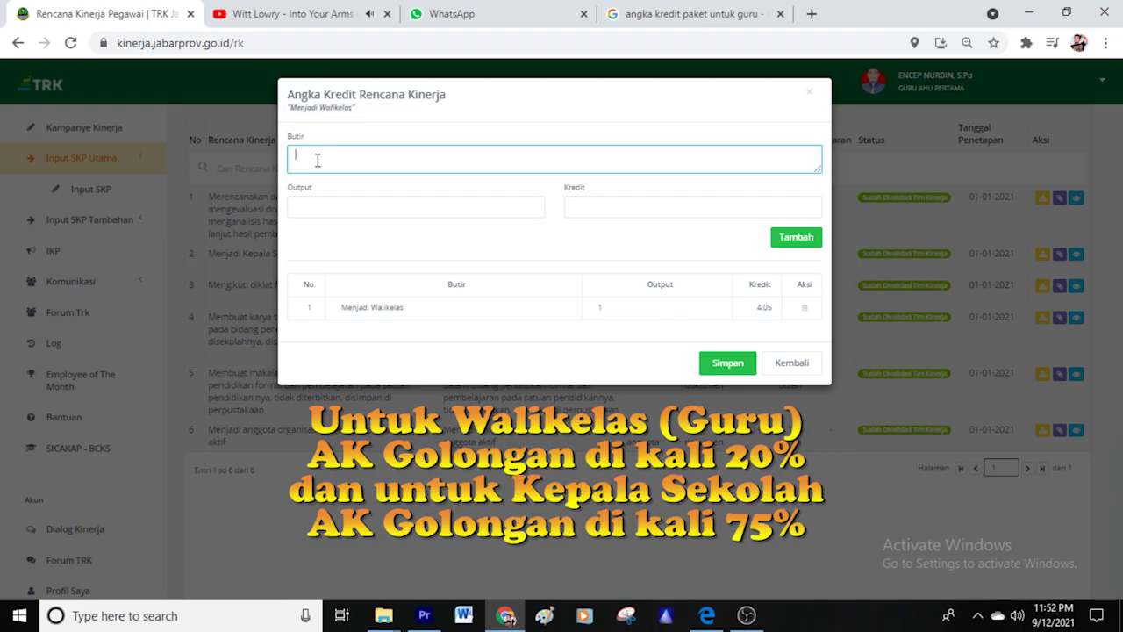
{"action": "key", "text": "ctrl+v"}
{"action": "left_click", "coordinate": [326, 205]}
{"action": "type", "text": "1"}
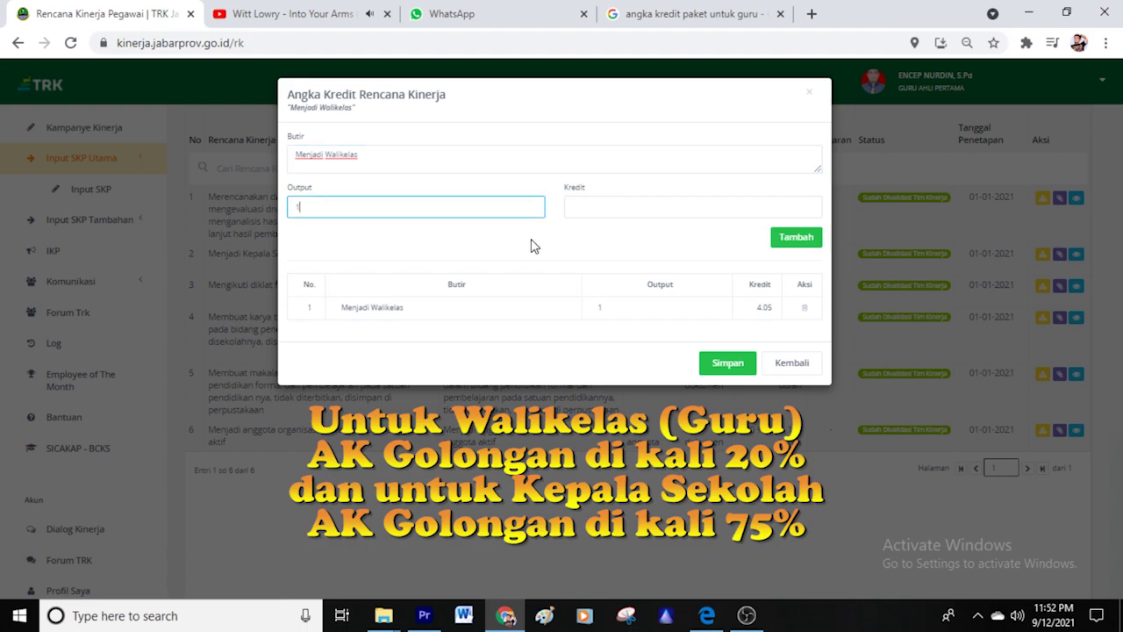
{"action": "left_click", "coordinate": [604, 208]}
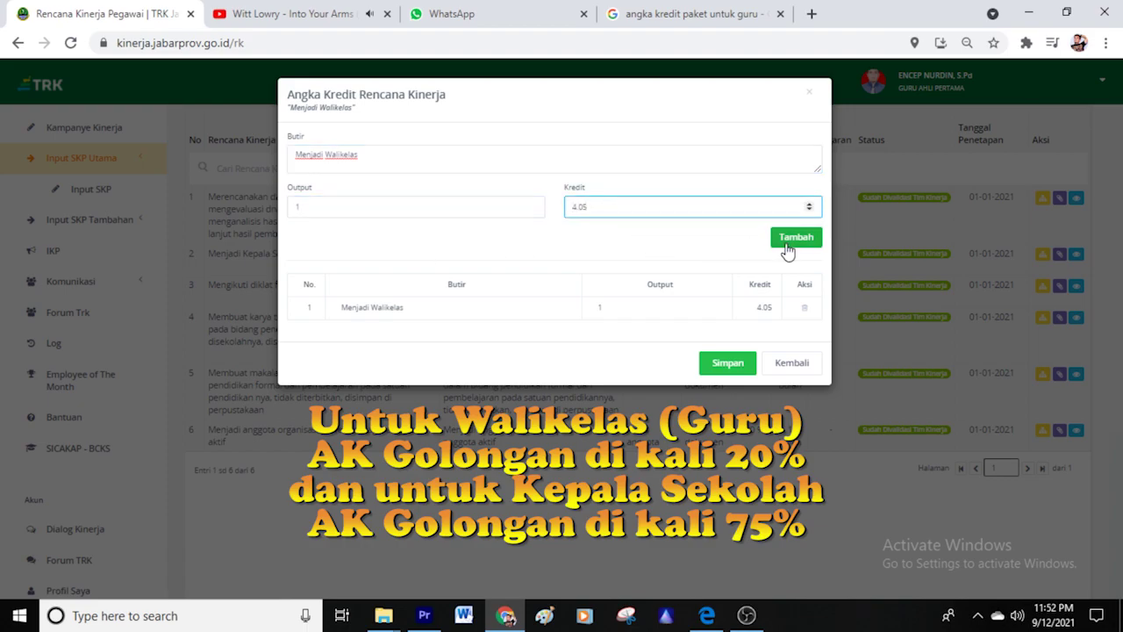
{"action": "left_click", "coordinate": [715, 366]}
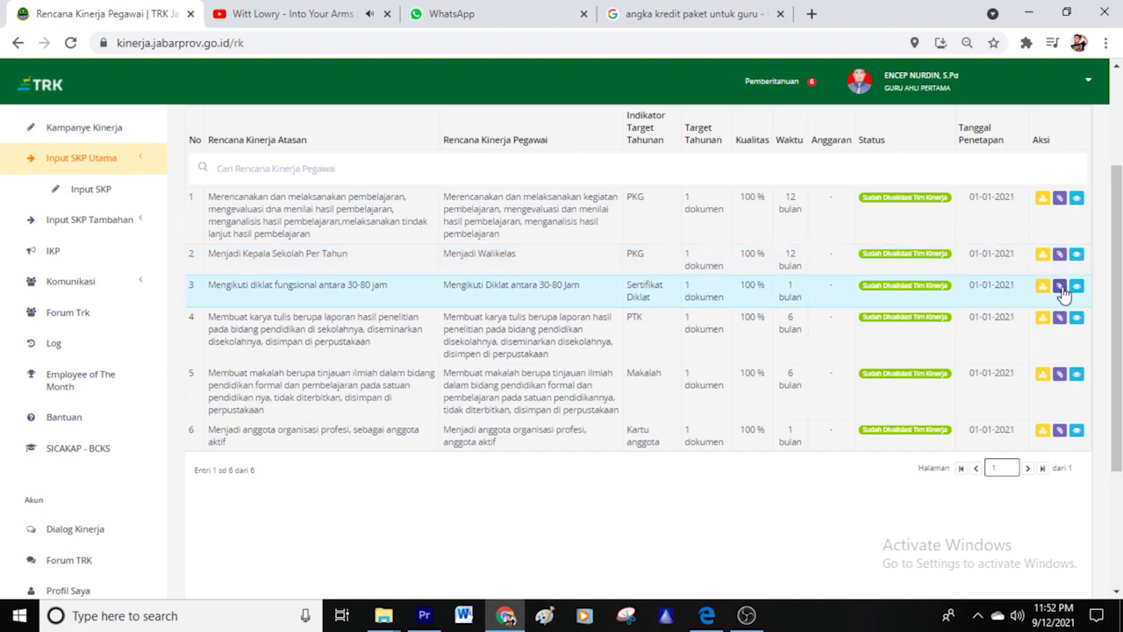
Add the item to the credit list of the Diklat 30-80 jam plan, and copy the plan's title into Butir again
{"action": "left_click", "coordinate": [1059, 285]}
{"action": "left_click", "coordinate": [787, 243]}
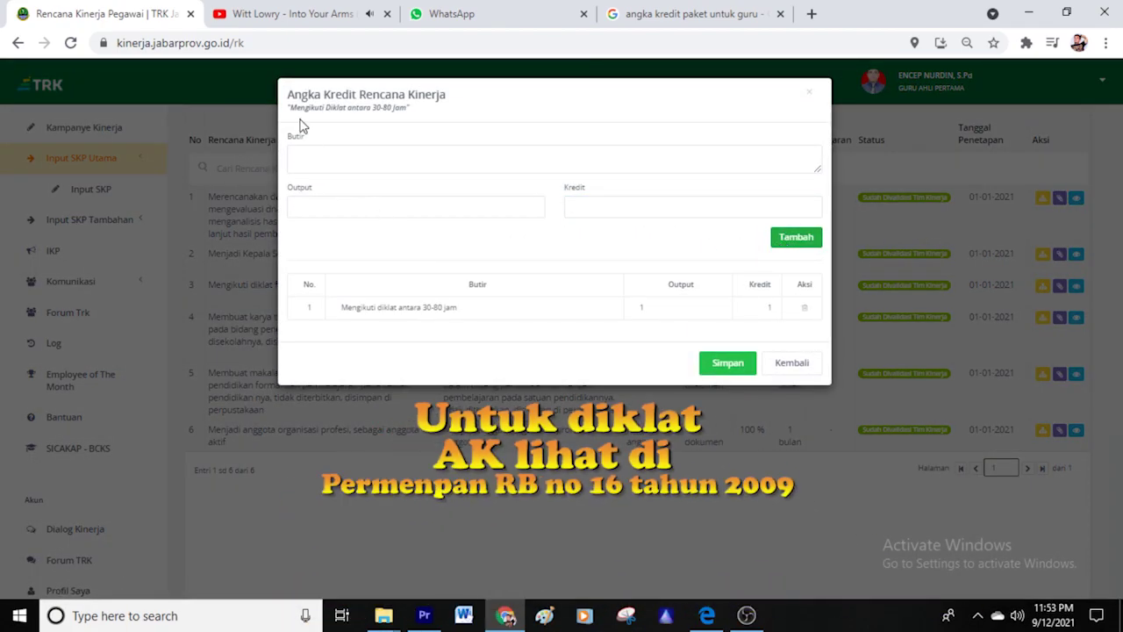
{"action": "left_click_drag", "start_coordinate": [290, 106], "coordinate": [365, 143]}
{"action": "right_click", "coordinate": [354, 150]}
Set Output to 1 and Kredit to 1 for the Diklat plan, and save its credit points
{"action": "left_click", "coordinate": [320, 208]}
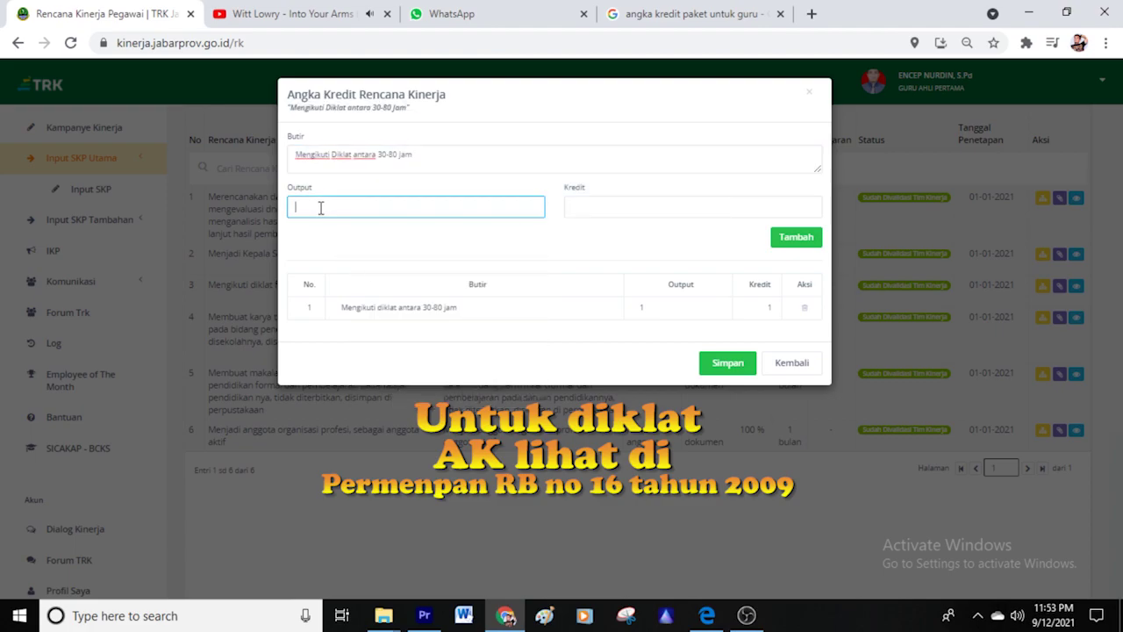
{"action": "left_click", "coordinate": [598, 205]}
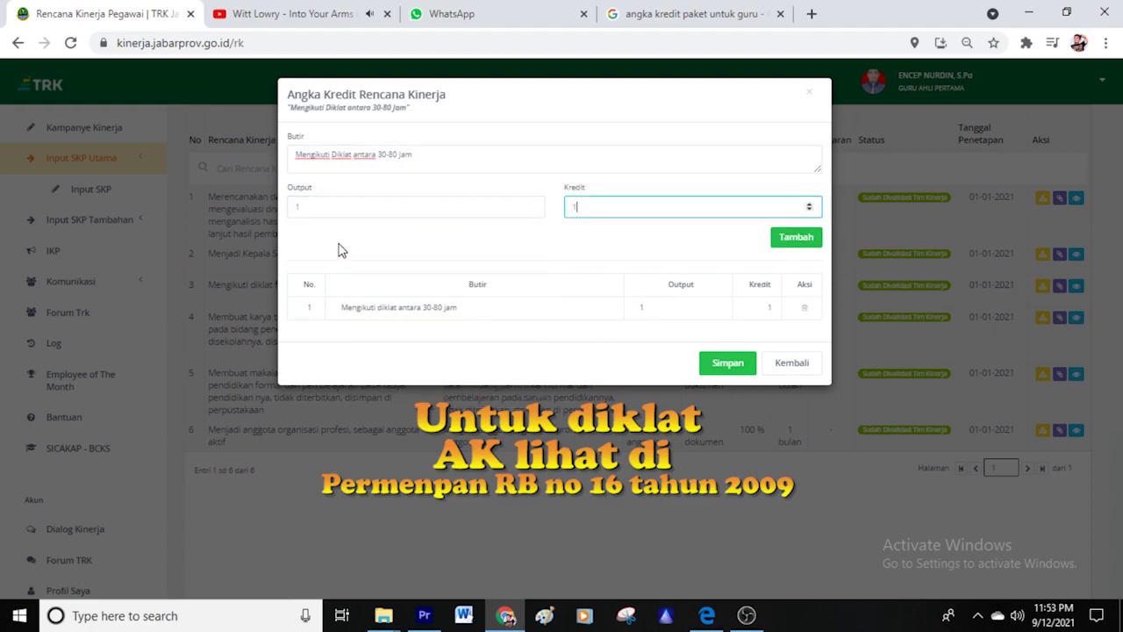
{"action": "left_click", "coordinate": [715, 364]}
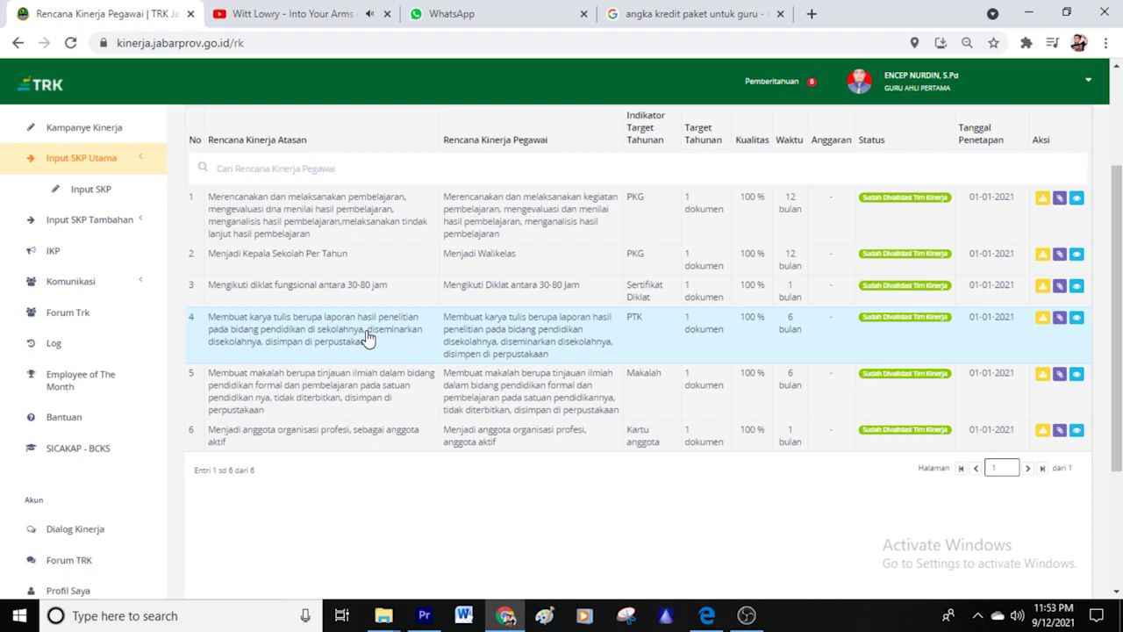
Open the credit points form of the fourth plan (PTK research report) and copy its title text into Butir
{"action": "left_click", "coordinate": [1059, 318]}
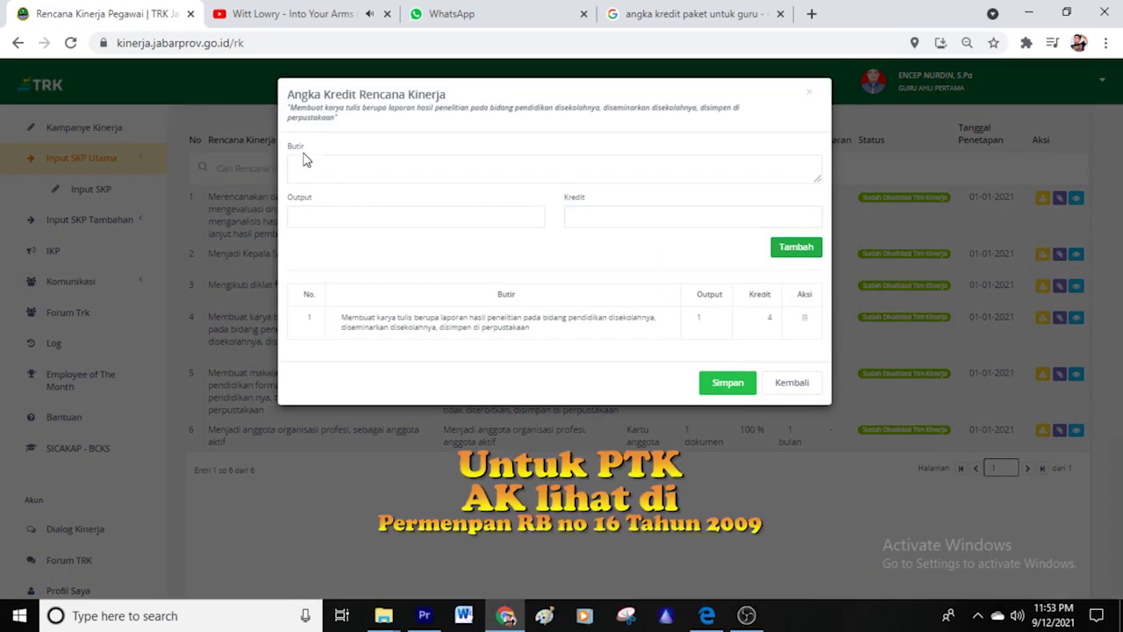
{"action": "left_click_drag", "start_coordinate": [294, 108], "coordinate": [323, 119]}
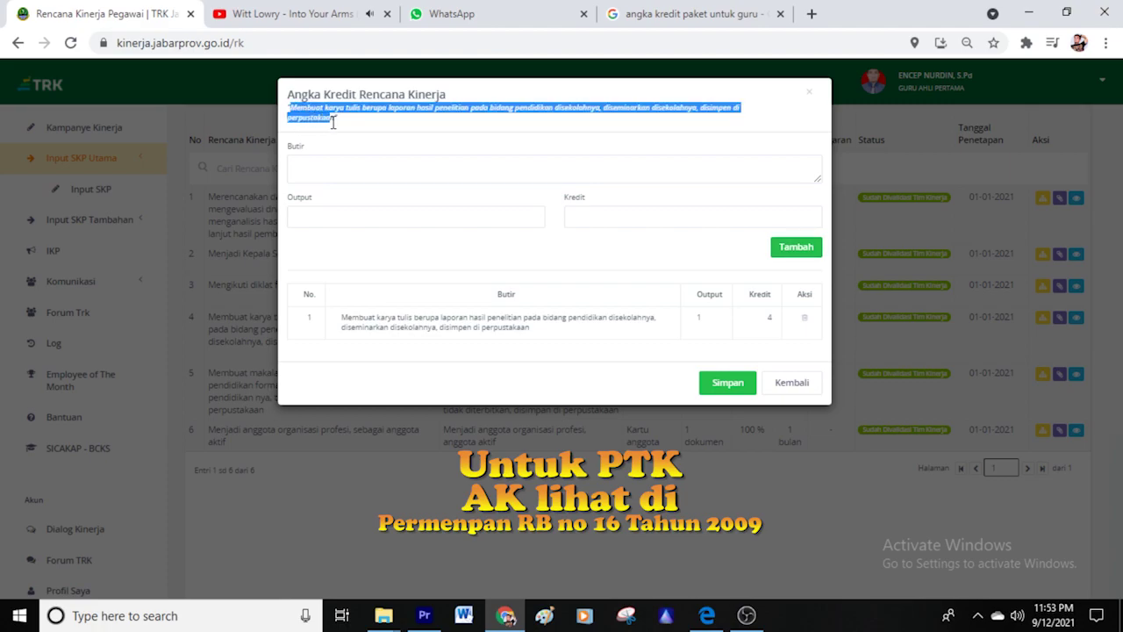
{"action": "right_click", "coordinate": [333, 128]}
{"action": "left_click", "coordinate": [341, 123]}
{"action": "left_click", "coordinate": [324, 166]}
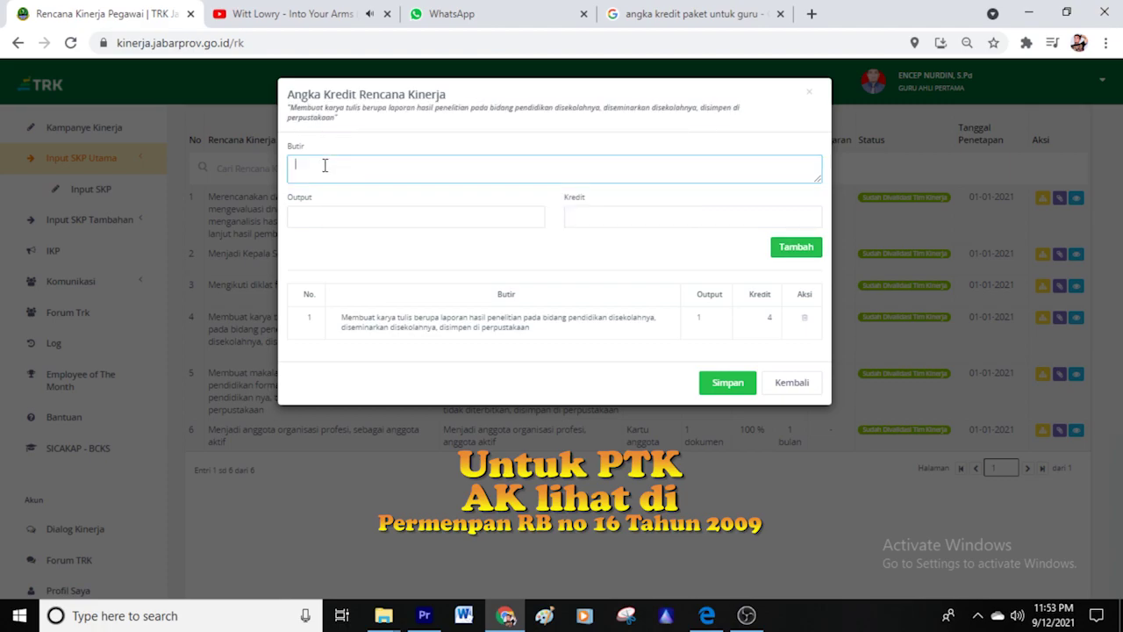
{"action": "right_click", "coordinate": [324, 165]}
{"action": "left_click", "coordinate": [365, 295]}
Set Output to 1 and Kredit to 4 for the PTK plan, and save its credit points
{"action": "left_click", "coordinate": [331, 217]}
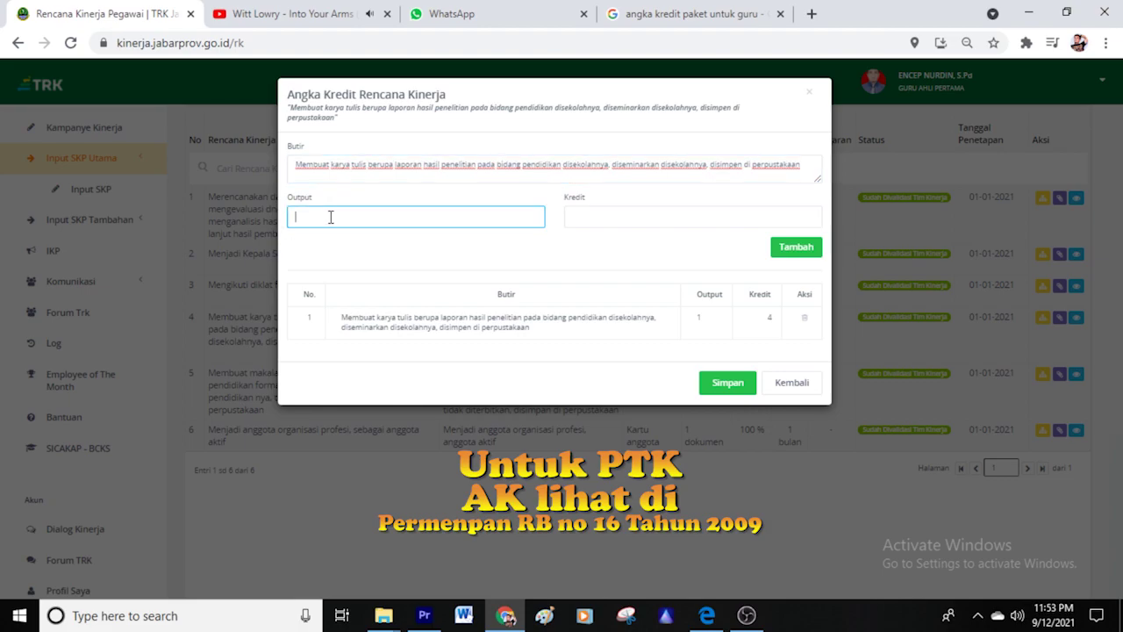
{"action": "left_click", "coordinate": [614, 217]}
{"action": "type", "text": "4"}
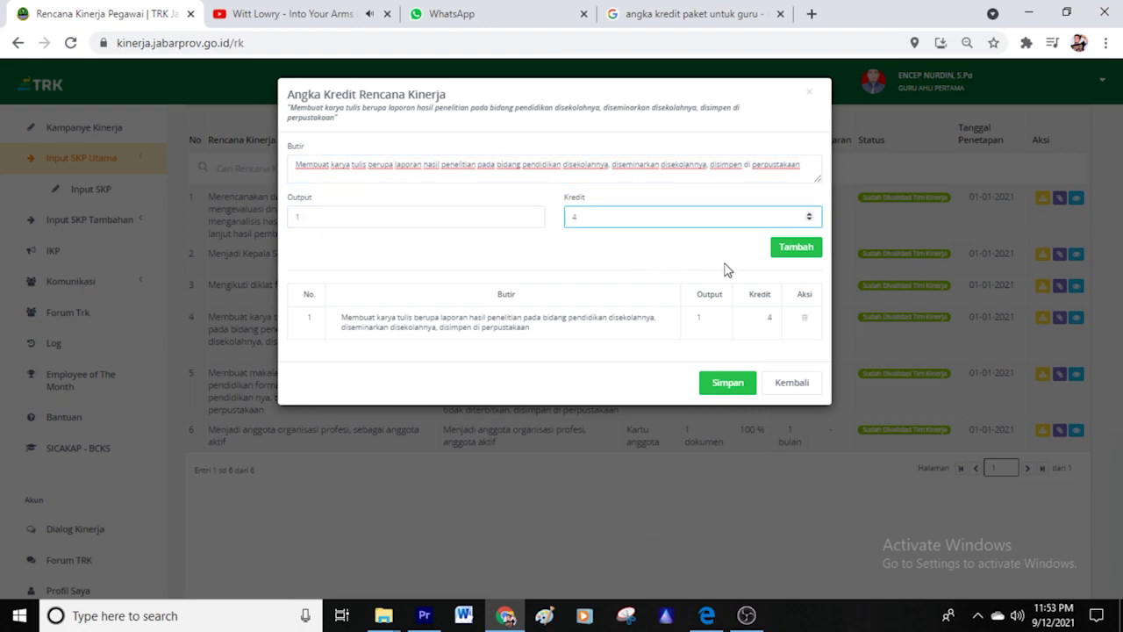
{"action": "left_click", "coordinate": [709, 384]}
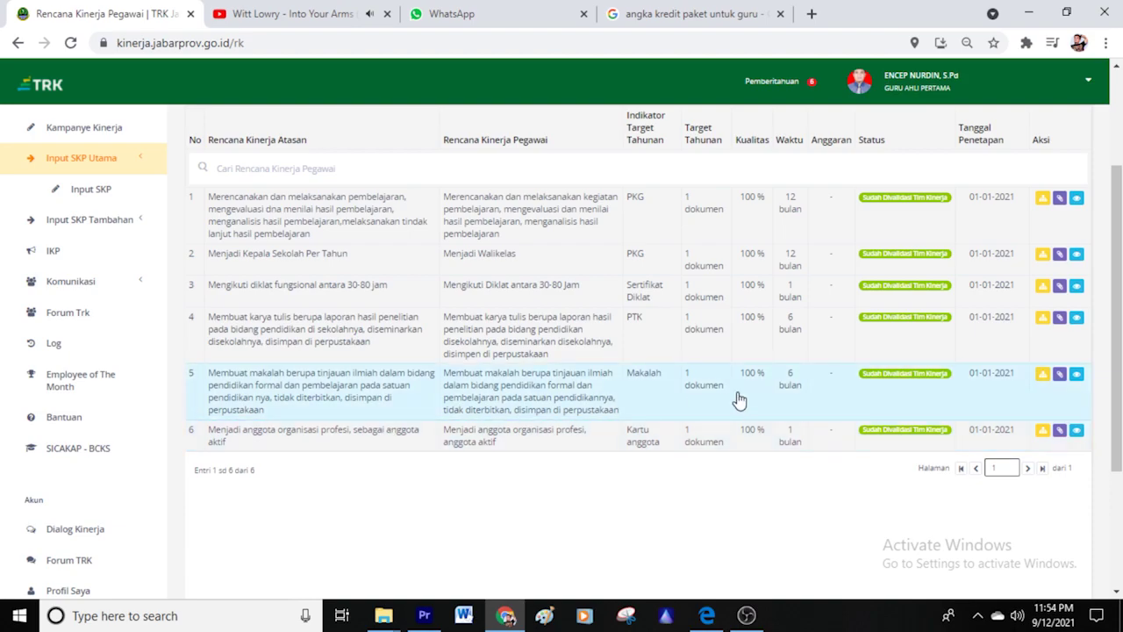
Open the credit points form of the fifth plan (Makalah) and copy its title text into Butir
{"action": "left_click", "coordinate": [1058, 374]}
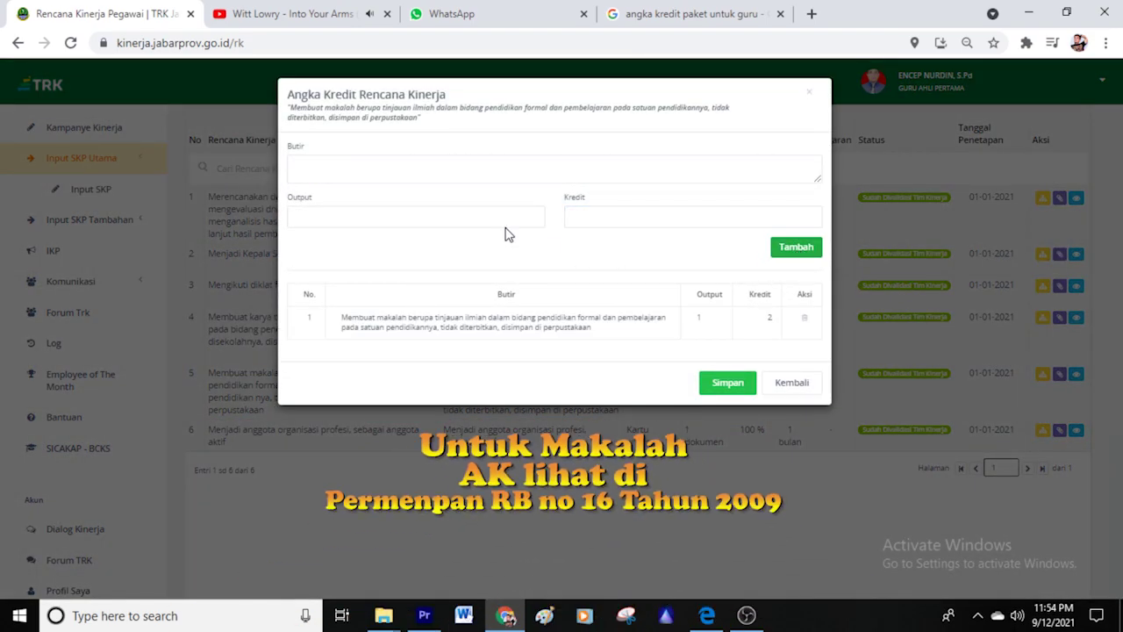
{"action": "left_click_drag", "start_coordinate": [290, 107], "coordinate": [400, 117]}
{"action": "right_click", "coordinate": [417, 134]}
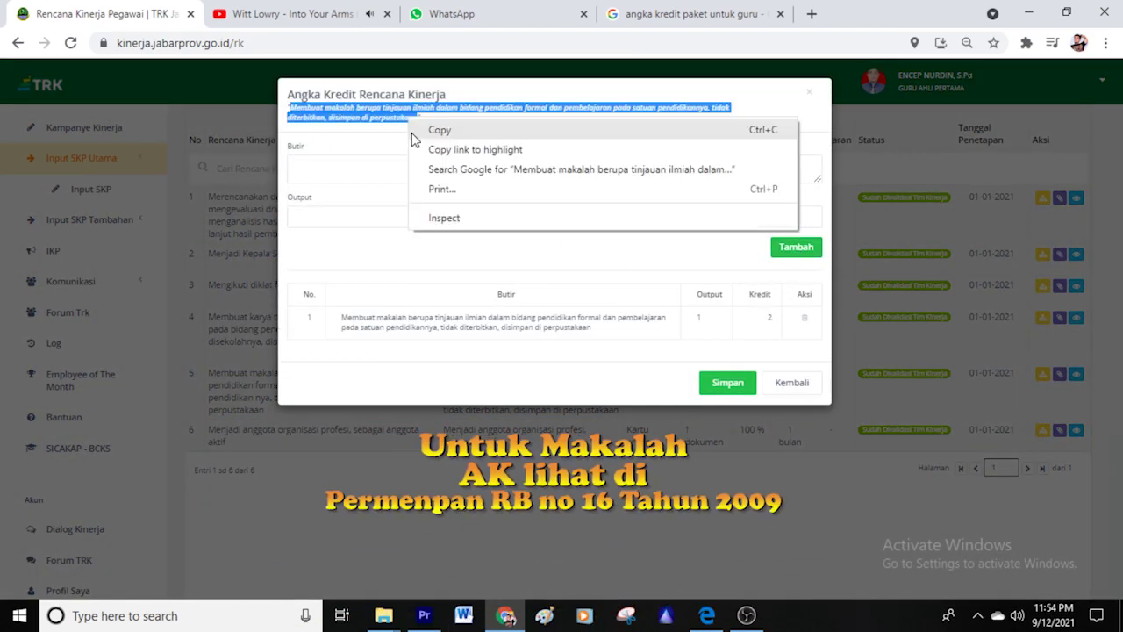
{"action": "left_click", "coordinate": [430, 125]}
{"action": "left_click", "coordinate": [381, 164]}
{"action": "right_click", "coordinate": [381, 164]}
{"action": "left_click", "coordinate": [405, 295]}
Set Output to 1 and Kredit to 2 for the Makalah plan, and save its credit points
{"action": "left_click", "coordinate": [342, 214]}
{"action": "left_click", "coordinate": [633, 212]}
{"action": "left_click", "coordinate": [728, 382]}
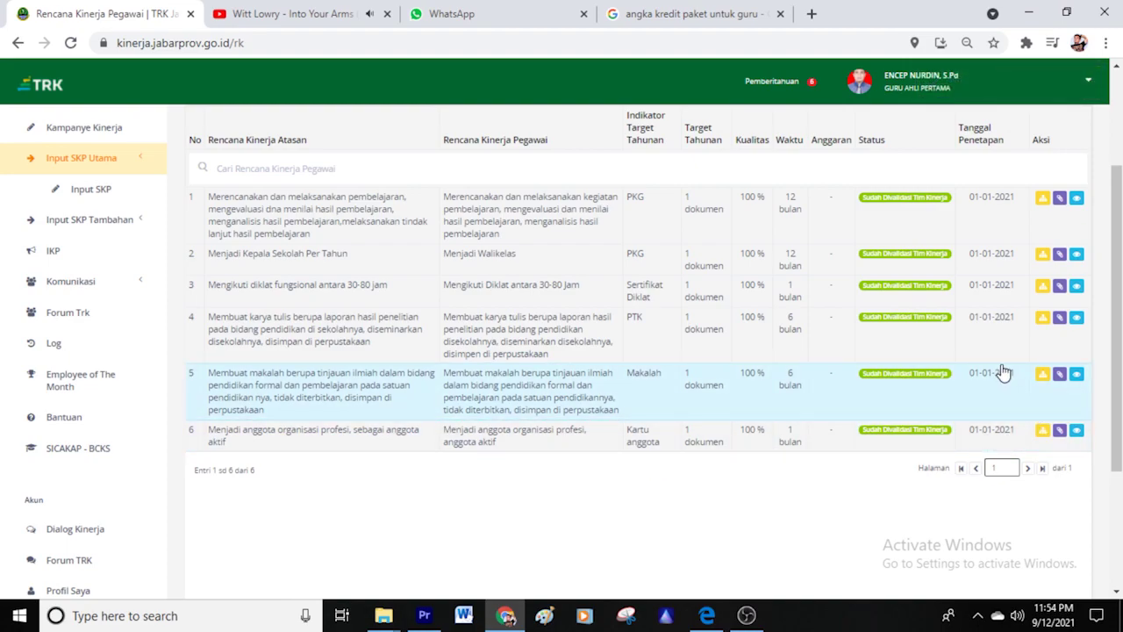
Set Kredit to 0.75 for "Menjadi anggota organisasi profesi, anggota aktif" in the sixth plan's credit points form, and add the item
{"action": "left_click", "coordinate": [1075, 429]}
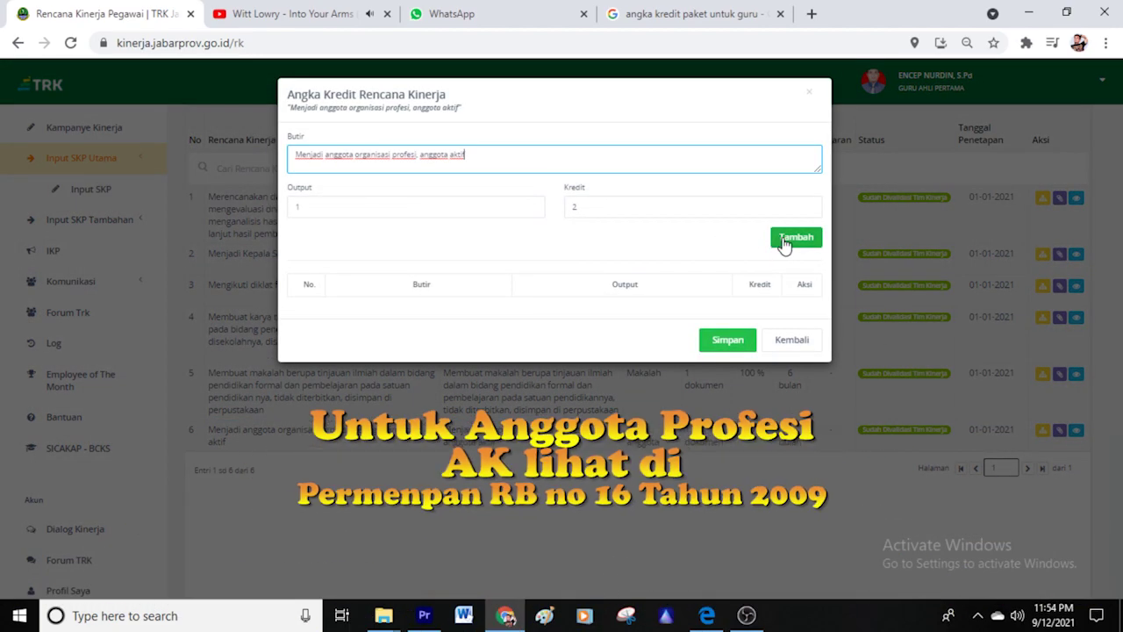
{"action": "double_click", "coordinate": [581, 206]}
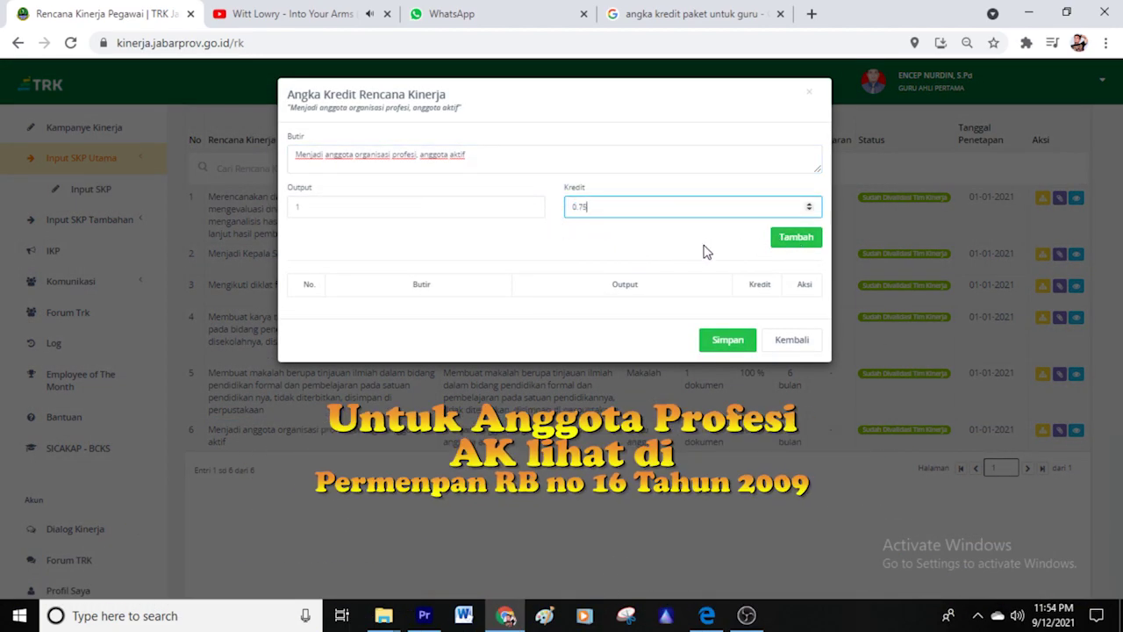
{"action": "left_click", "coordinate": [790, 245]}
Paste the membership title into Butir again, set Output to 1 and Kredit to 0.75, and save the plan's credit points
{"action": "left_click", "coordinate": [318, 155]}
{"action": "right_click", "coordinate": [318, 155]}
{"action": "left_click", "coordinate": [373, 281]}
{"action": "left_click", "coordinate": [340, 203]}
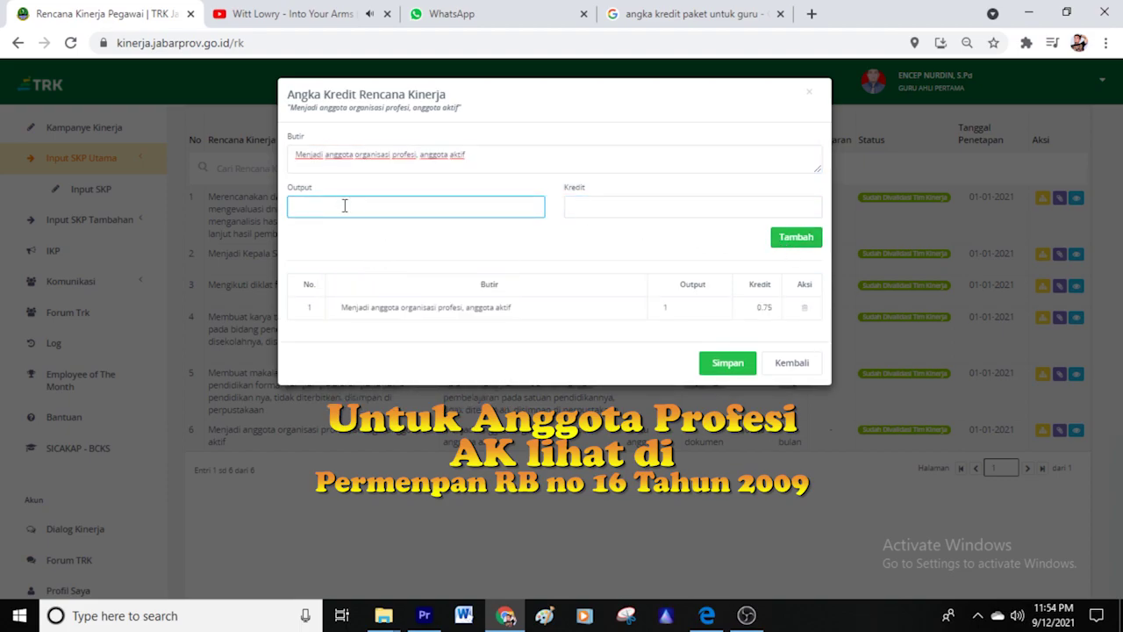
{"action": "left_click", "coordinate": [590, 204]}
{"action": "type", "text": "0.75"}
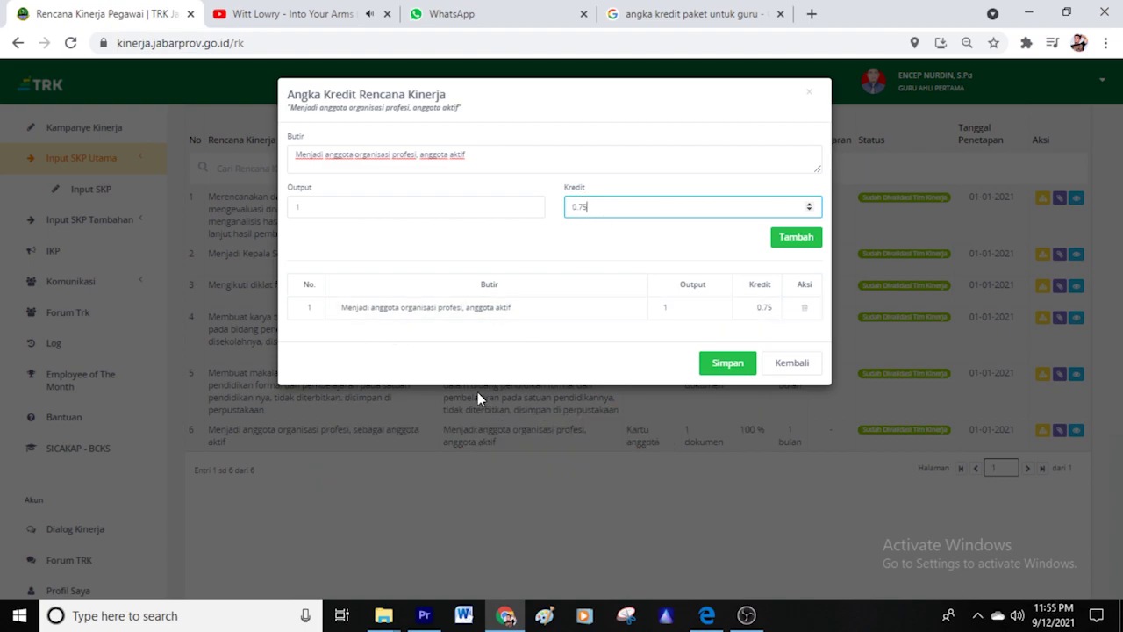
{"action": "left_click", "coordinate": [727, 361]}
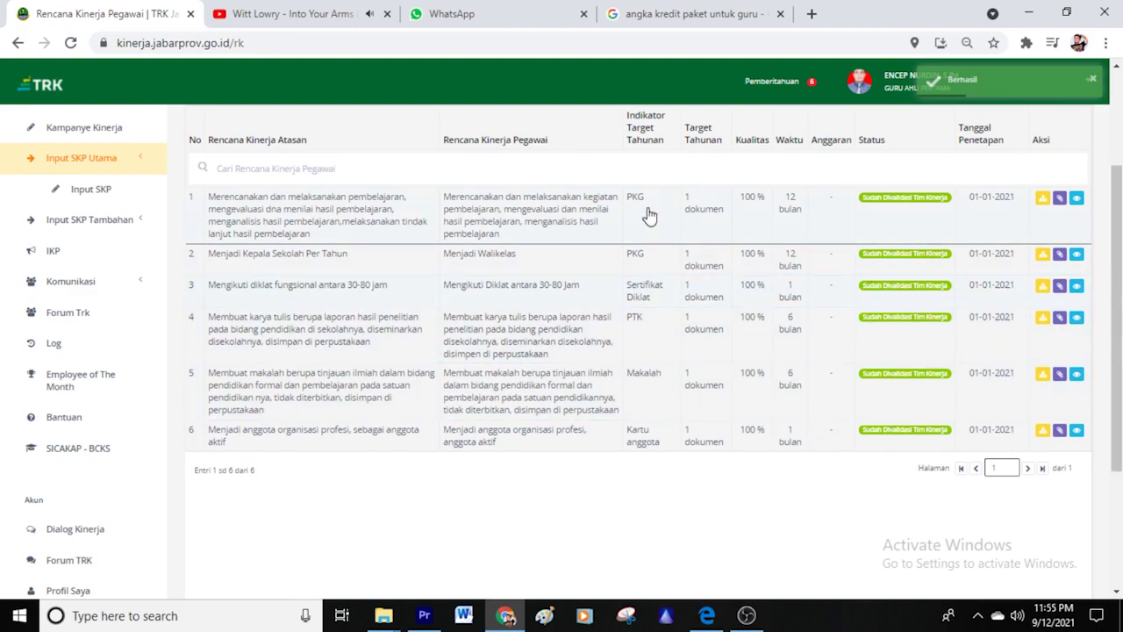
{"action": "scroll", "coordinate": [644, 343], "scroll_direction": "up", "scroll_amount": 2}
{"action": "scroll", "coordinate": [644, 334], "scroll_direction": "down", "scroll_amount": 1}
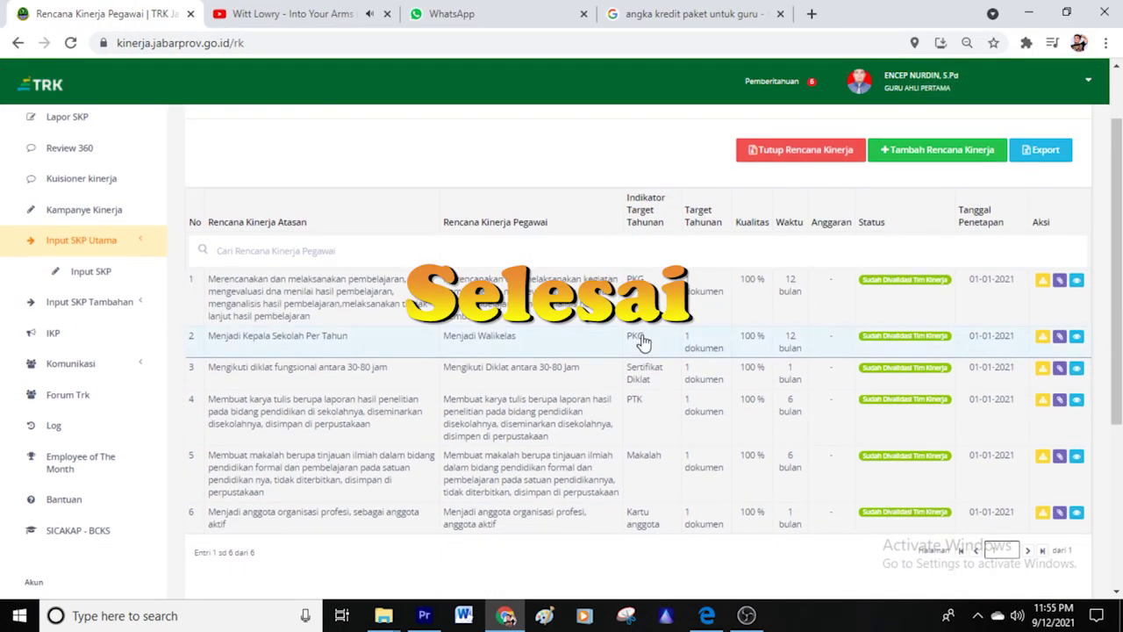
{"action": "scroll", "coordinate": [647, 337], "scroll_direction": "down", "scroll_amount": 1}
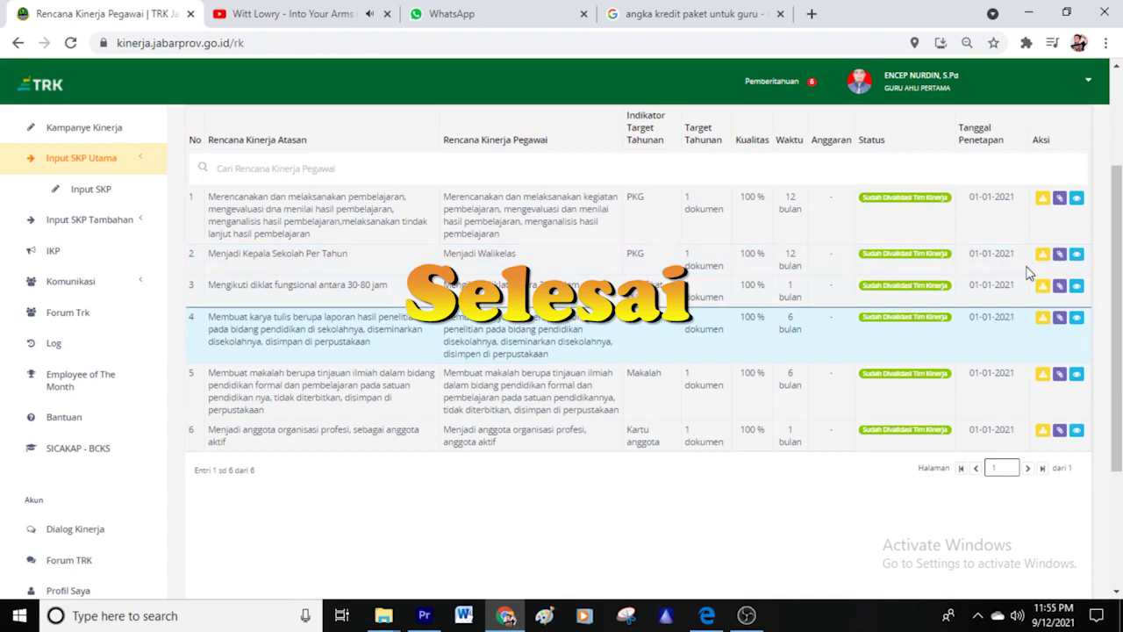
Expand the monthly indicator and target details of all six validated performance plans, from the first plan through the sixth, to review them
{"action": "left_click", "coordinate": [1075, 200]}
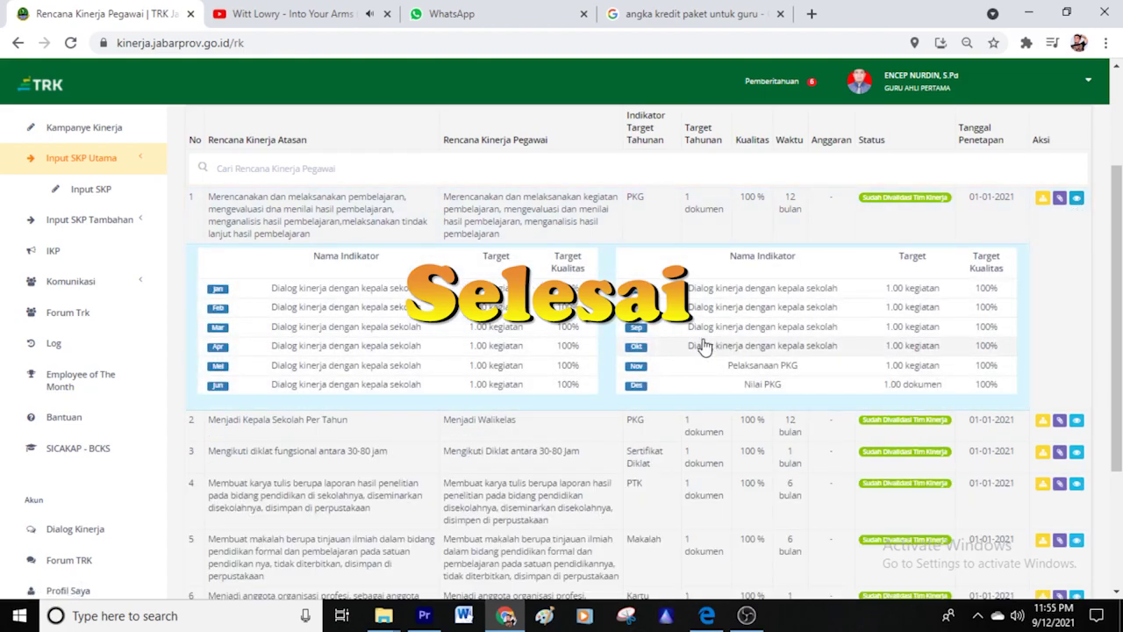
{"action": "left_click", "coordinate": [1075, 420]}
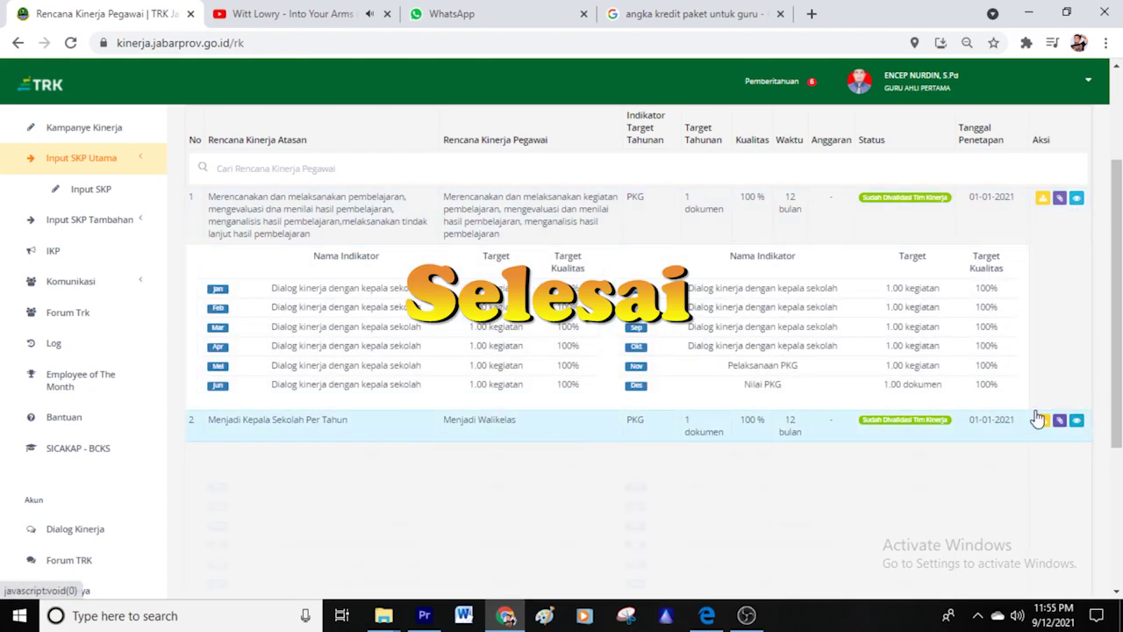
{"action": "scroll", "coordinate": [1009, 395], "scroll_direction": "down", "scroll_amount": 3}
{"action": "left_click", "coordinate": [1072, 373]}
{"action": "scroll", "coordinate": [1000, 368], "scroll_direction": "down", "scroll_amount": 1}
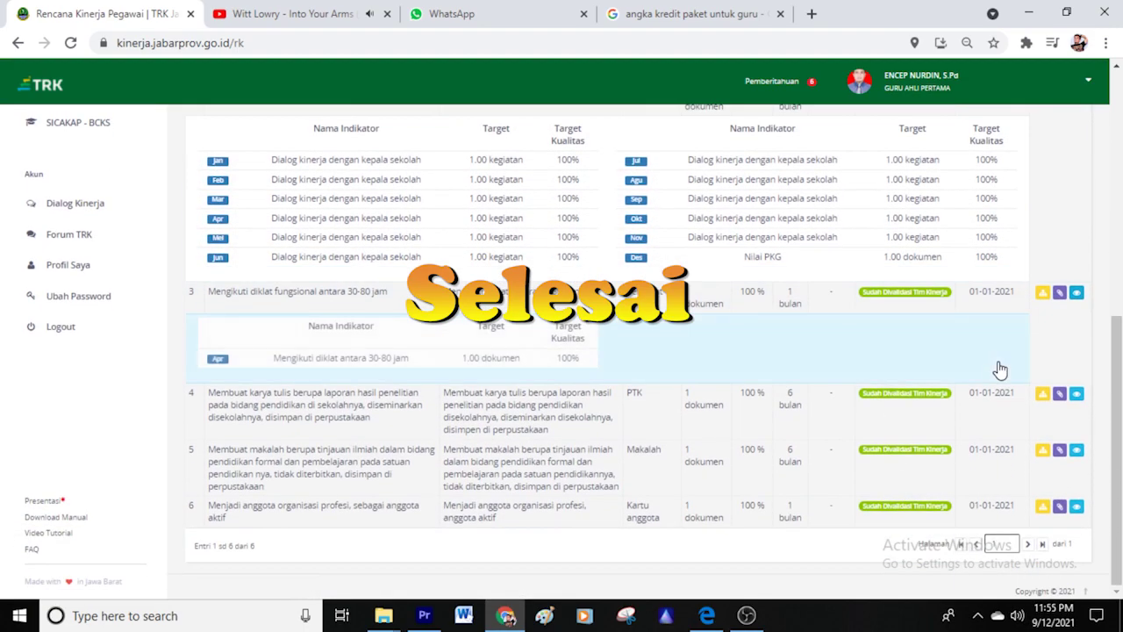
{"action": "left_click", "coordinate": [1076, 395]}
{"action": "scroll", "coordinate": [960, 381], "scroll_direction": "down", "scroll_amount": 2}
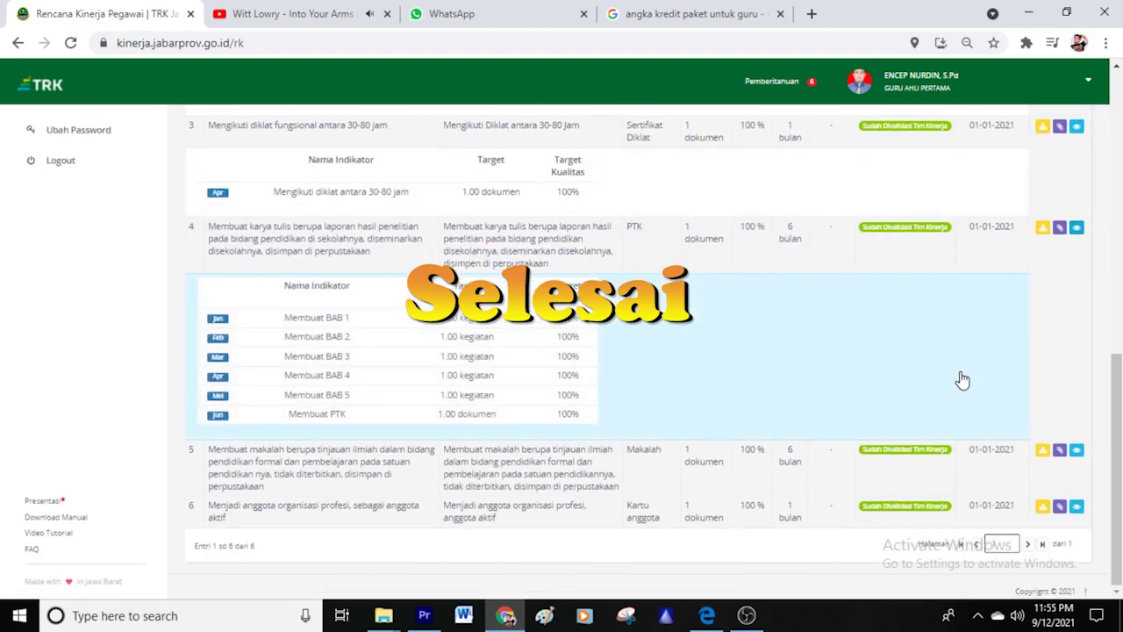
{"action": "left_click", "coordinate": [1077, 450]}
{"action": "scroll", "coordinate": [942, 395], "scroll_direction": "down", "scroll_amount": 2}
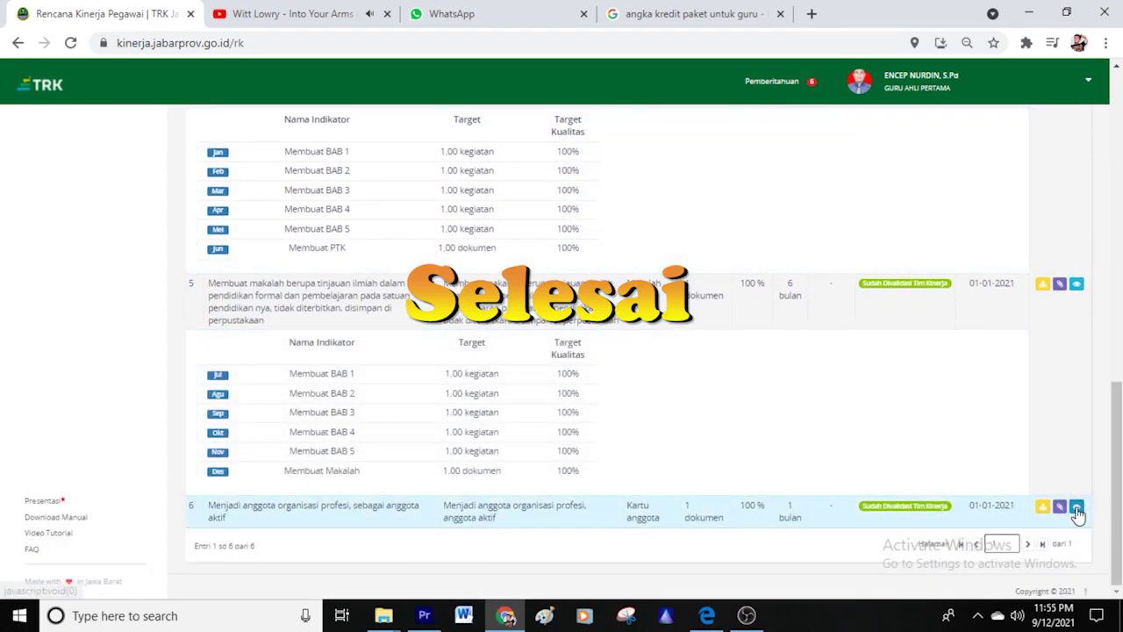
{"action": "left_click", "coordinate": [1076, 506]}
{"action": "scroll", "coordinate": [959, 421], "scroll_direction": "down", "scroll_amount": 1}
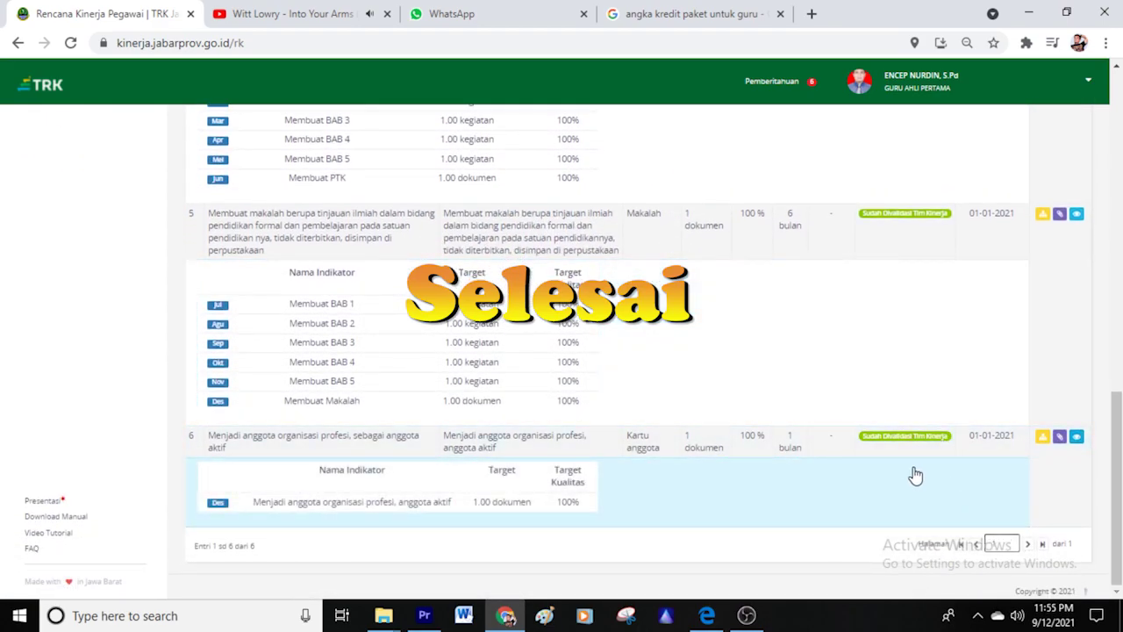